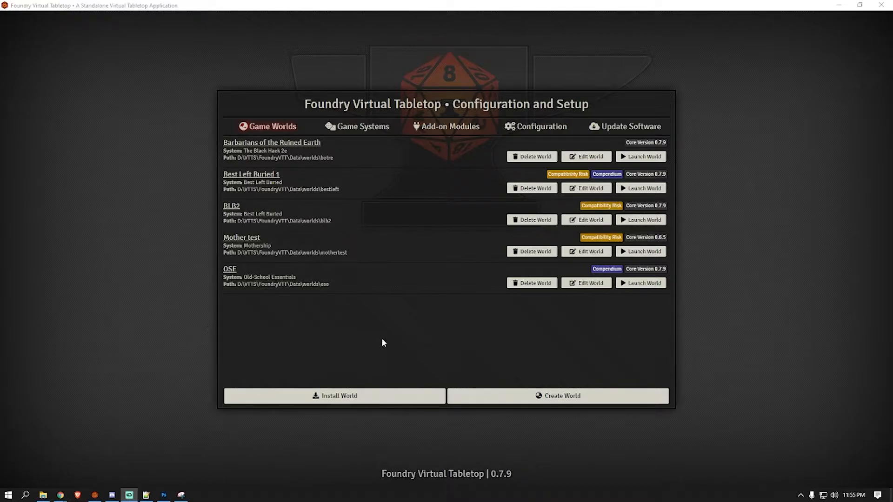
# Step: Start a new world with the title BotRE and the data path Botre2
pyautogui.click(554, 394)
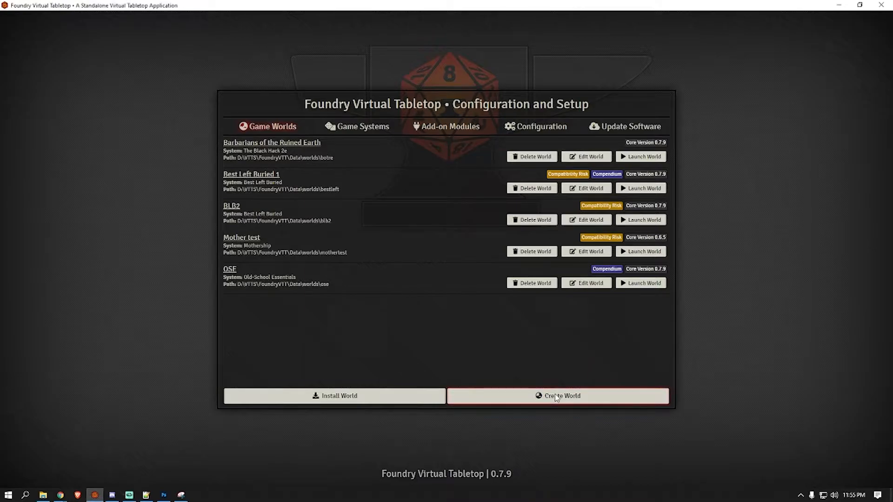
pyautogui.click(476, 141)
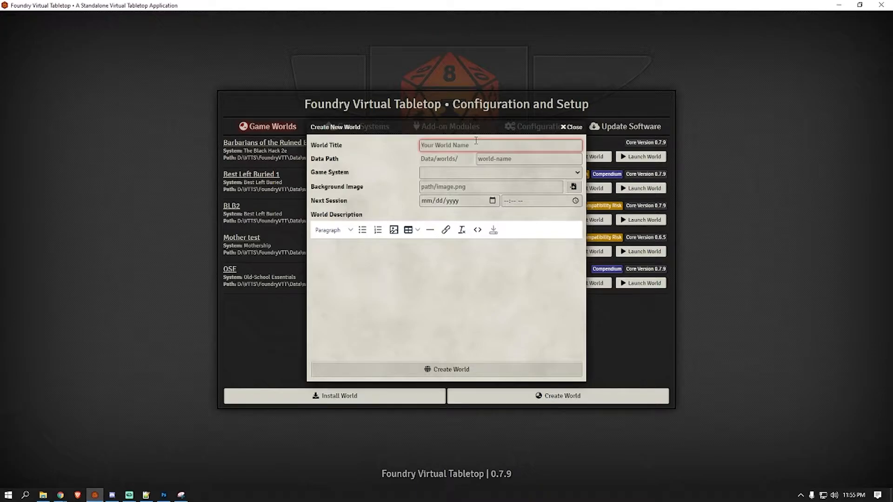
pyautogui.write('B')
pyautogui.doubleClick(438, 143)
pyautogui.press('BackSpace')
pyautogui.click(519, 160)
pyautogui.write('2')
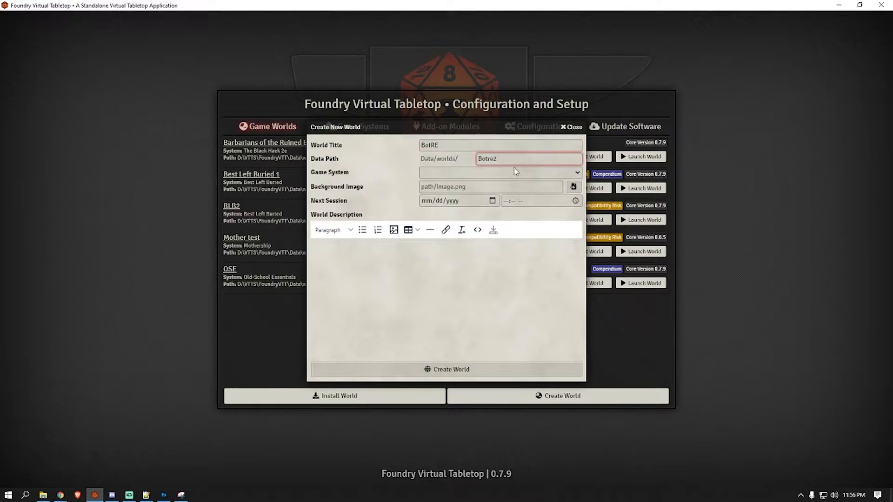
# Step: Create the world with The Black Hack 2e as its game system and launch BotRE
pyautogui.click(515, 172)
pyautogui.click(467, 199)
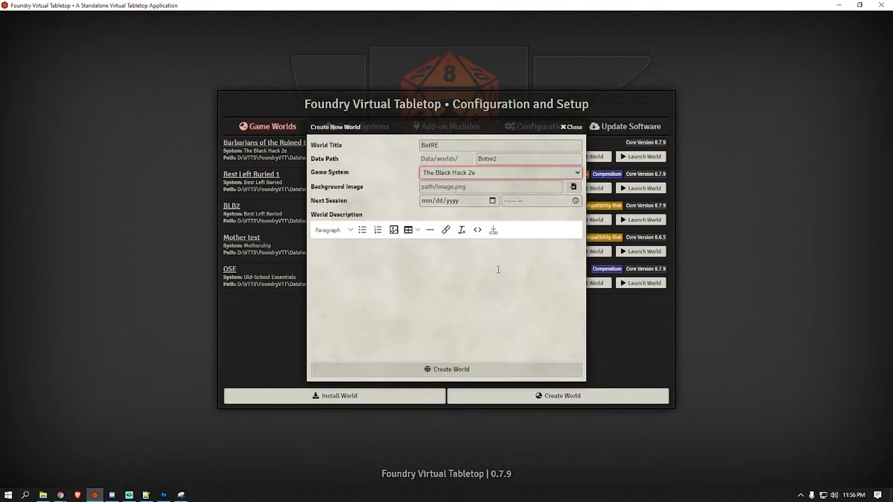
pyautogui.click(450, 370)
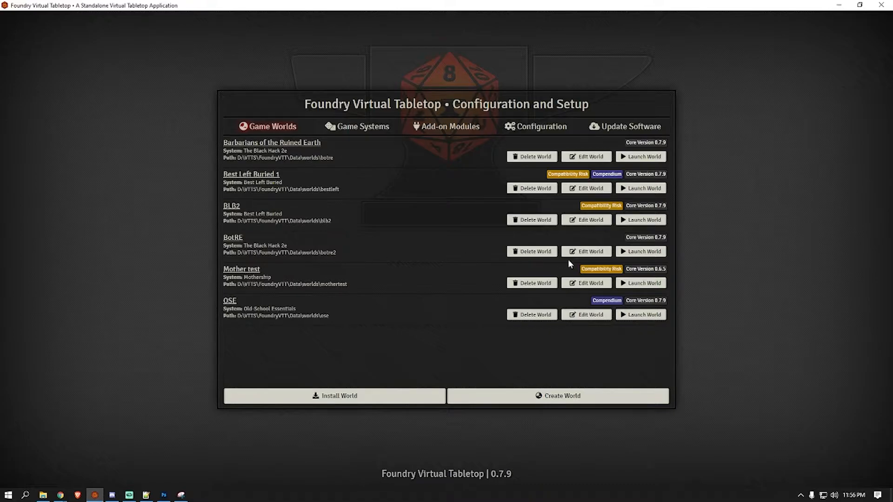
pyautogui.click(629, 256)
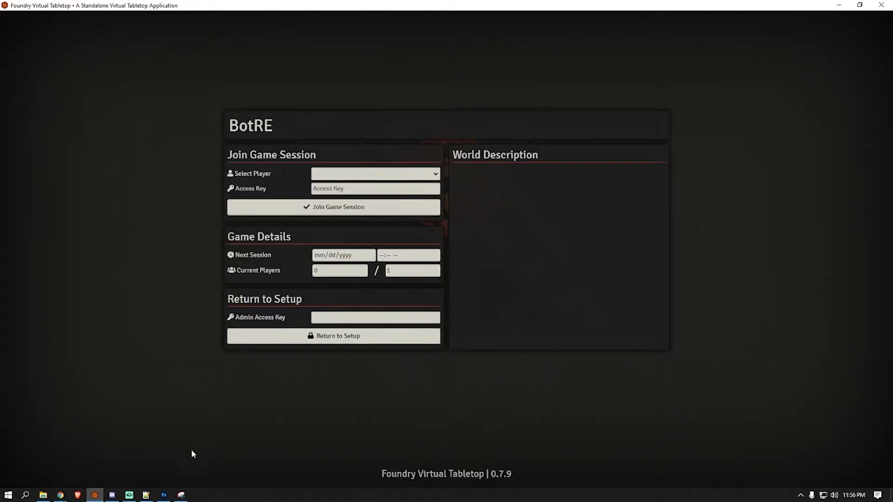
# Step: Switch to the existing Snipping Tool capture and close it without saving
pyautogui.moveTo(182, 497)
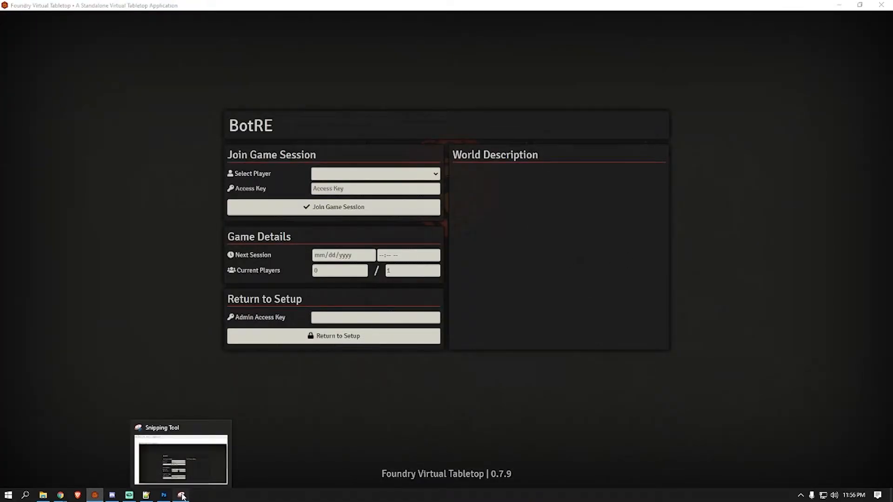
pyautogui.click(182, 497)
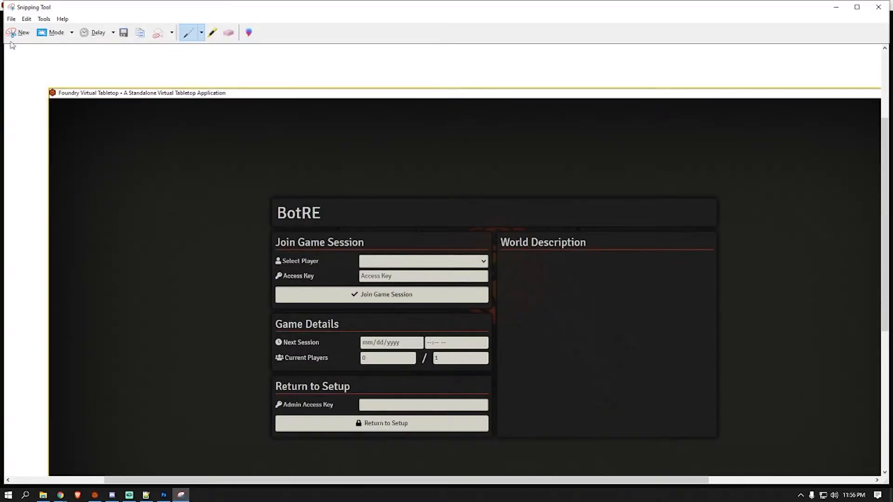
pyautogui.click(877, 9)
pyautogui.click(487, 251)
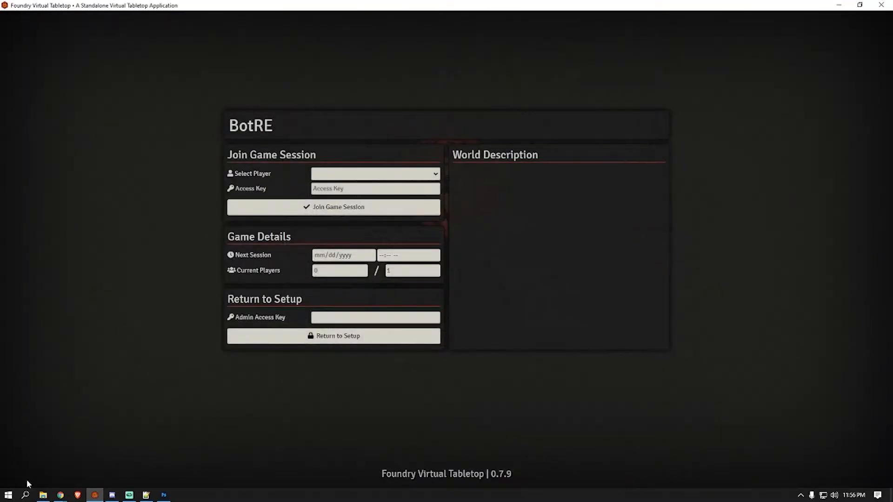
# Step: Reopen Snipping Tool, capture the whole Foundry login window with a window snip, and copy the image
pyautogui.click(26, 496)
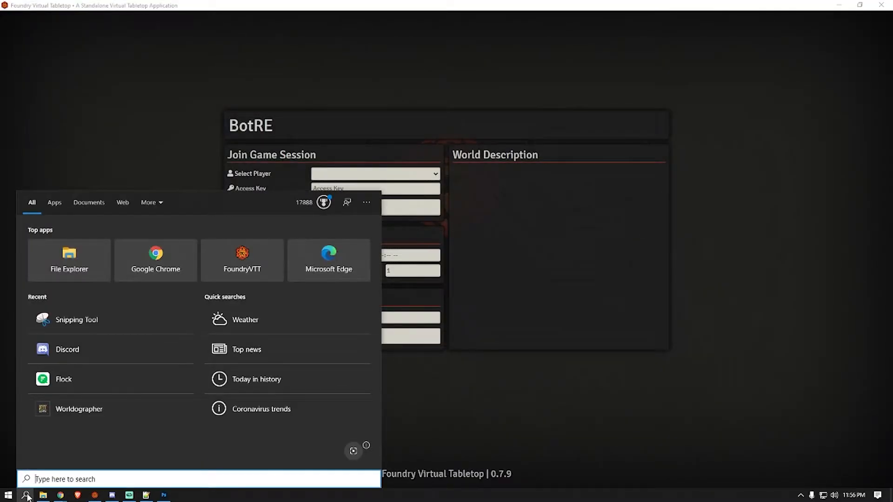
pyautogui.write('sni')
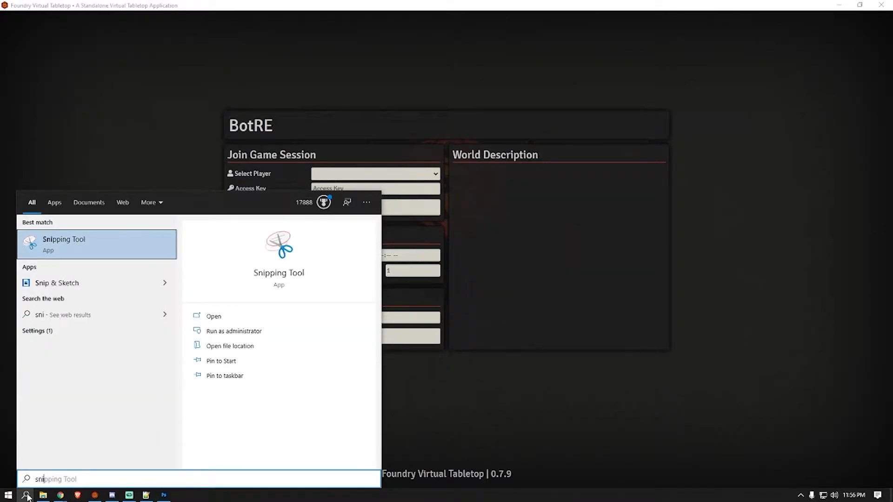
pyautogui.click(102, 255)
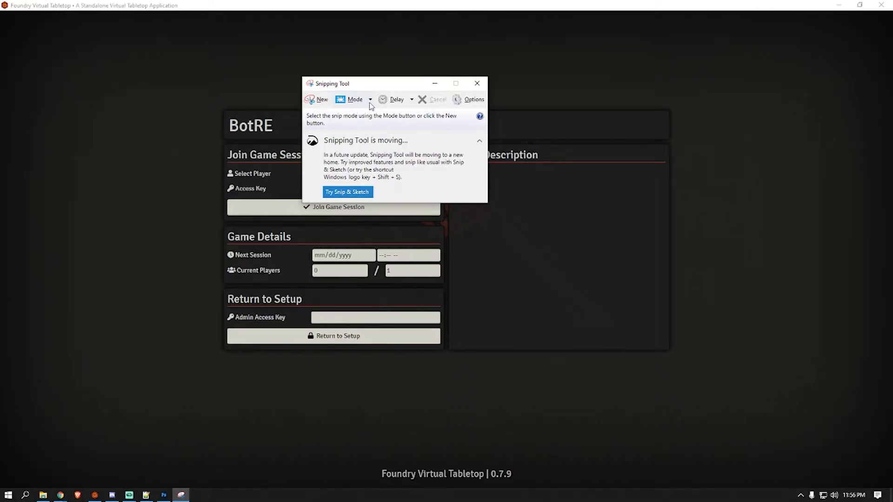
pyautogui.click(370, 100)
pyautogui.click(375, 137)
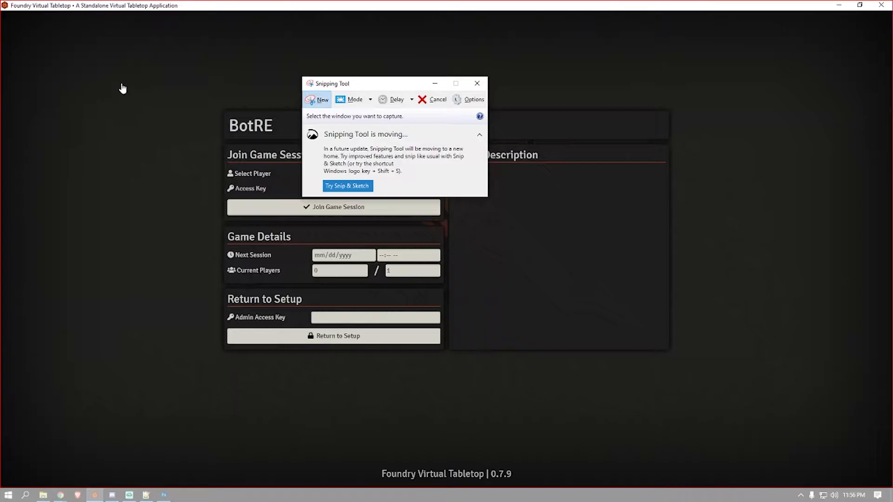
pyautogui.click(122, 88)
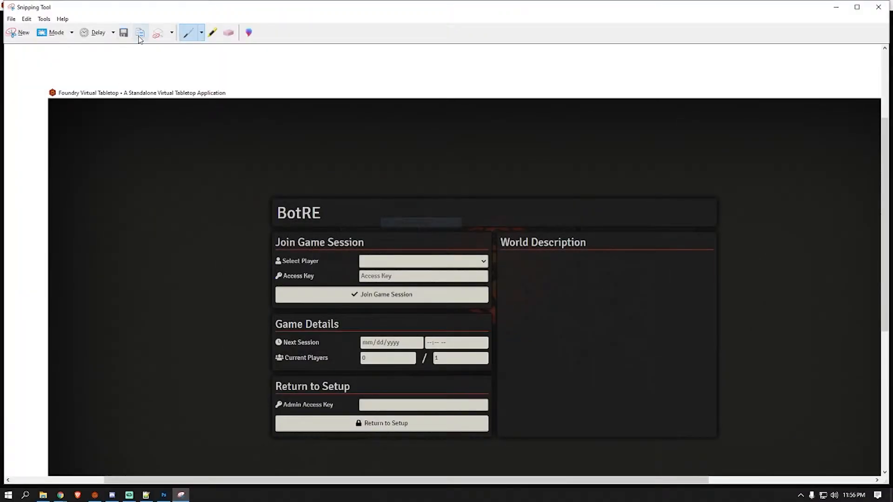
pyautogui.click(139, 32)
# Step: Switch to Photoshop and close the old Untitled-1 document without saving
pyautogui.click(164, 494)
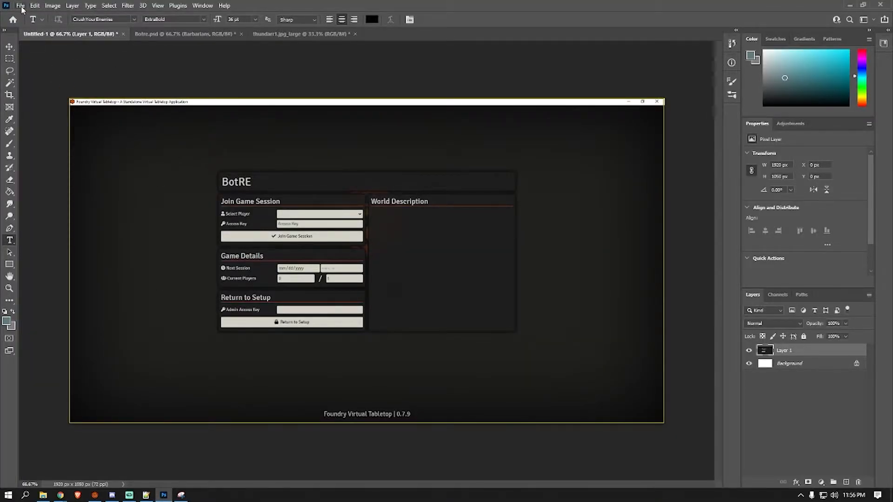
pyautogui.click(123, 34)
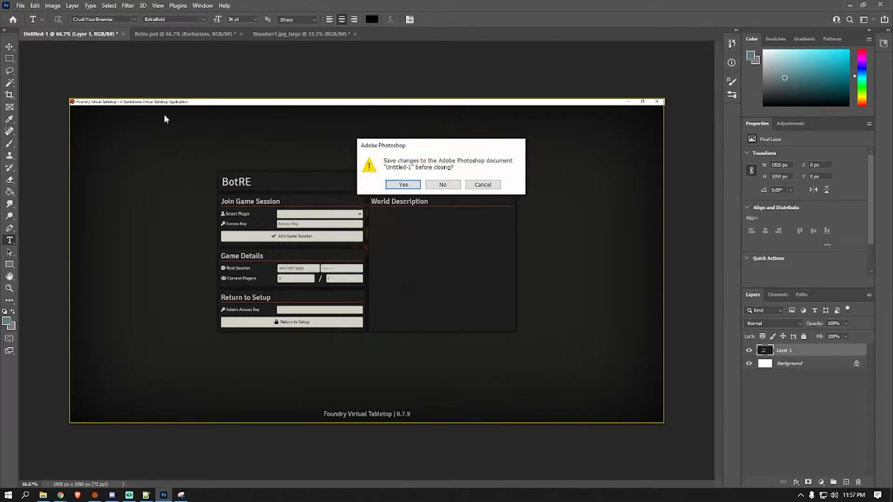
pyautogui.click(442, 185)
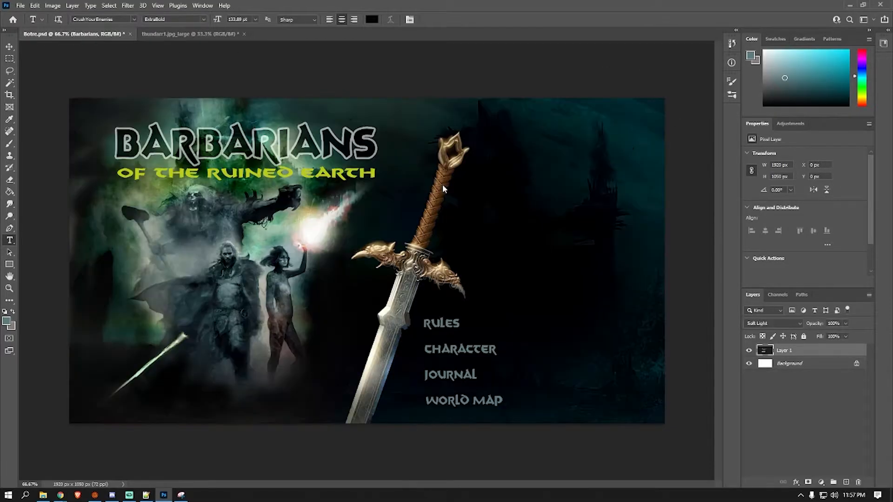
# Step: Create a new 1920 x 1050 px document at 72 ppi from the Clipboard preset
pyautogui.click(21, 6)
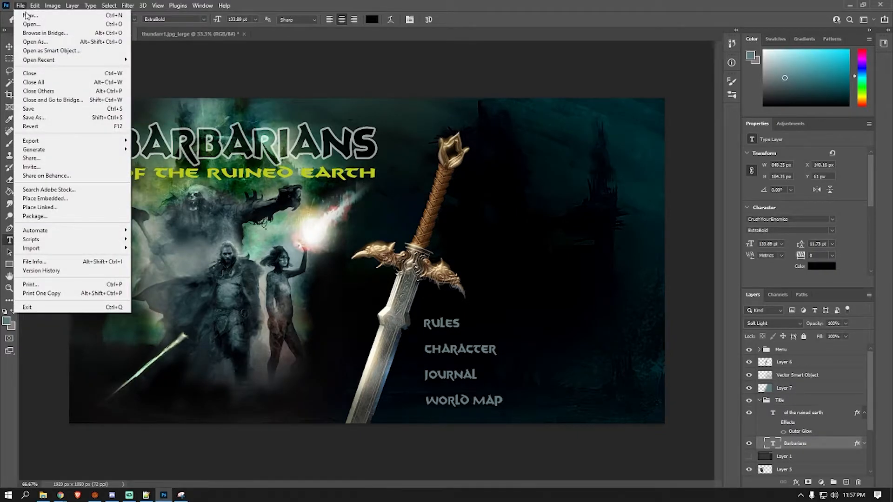
pyautogui.click(30, 16)
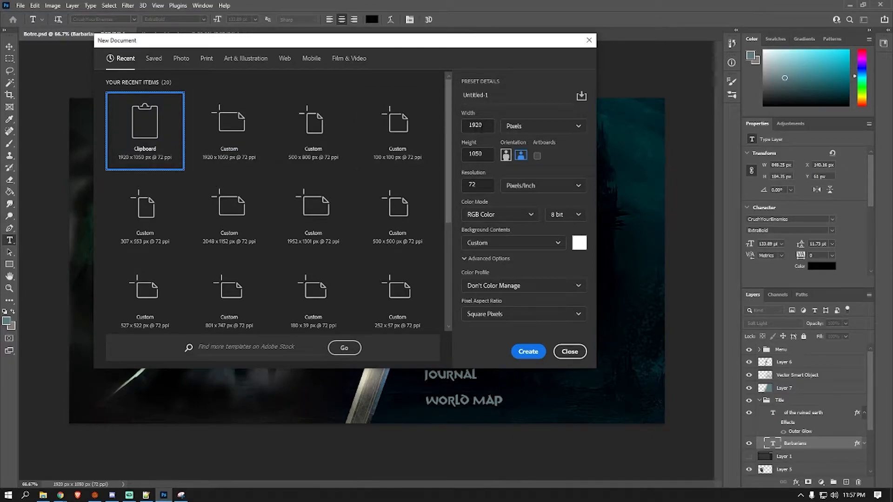
pyautogui.click(535, 351)
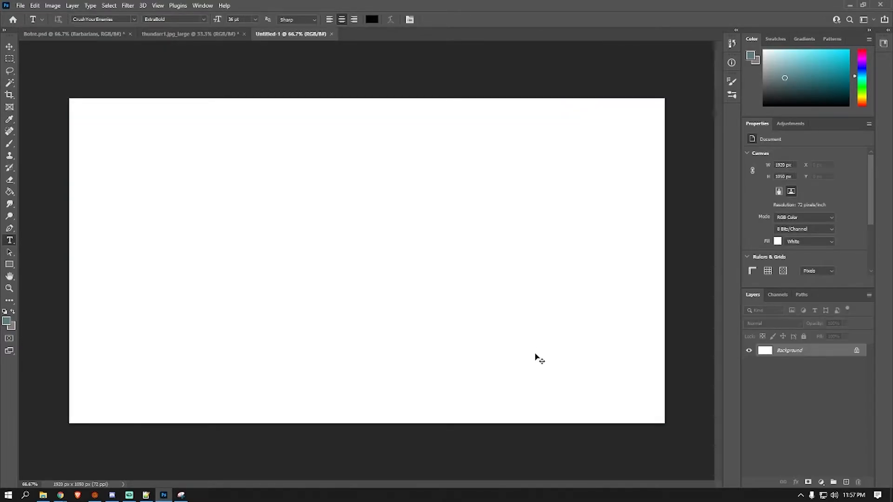
# Step: Paste the login screen capture into the document and delete the white Background layer
pyautogui.hotkey('ctrl', 'v')
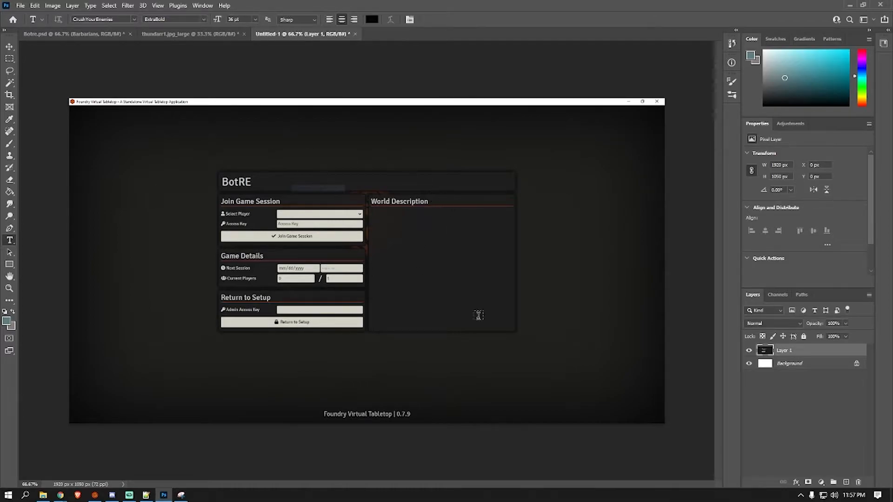
pyautogui.click(856, 363)
pyautogui.moveTo(829, 370); pyautogui.dragTo(858, 482)
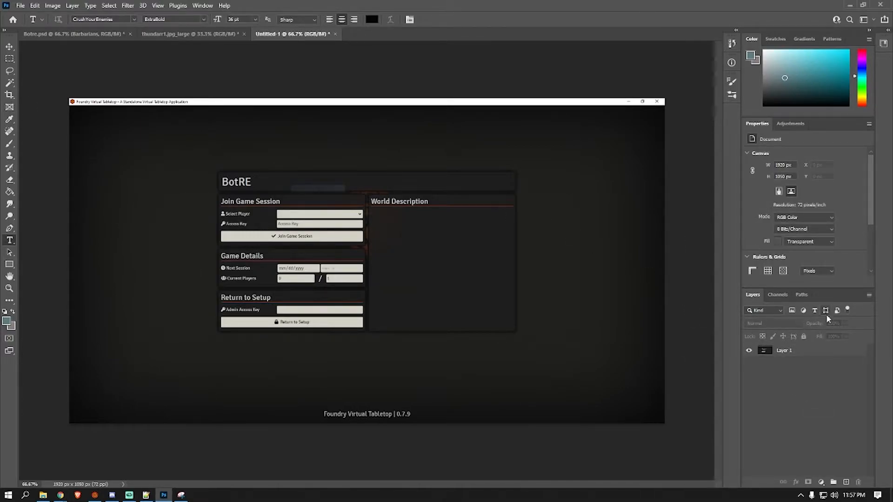
pyautogui.click(600, 325)
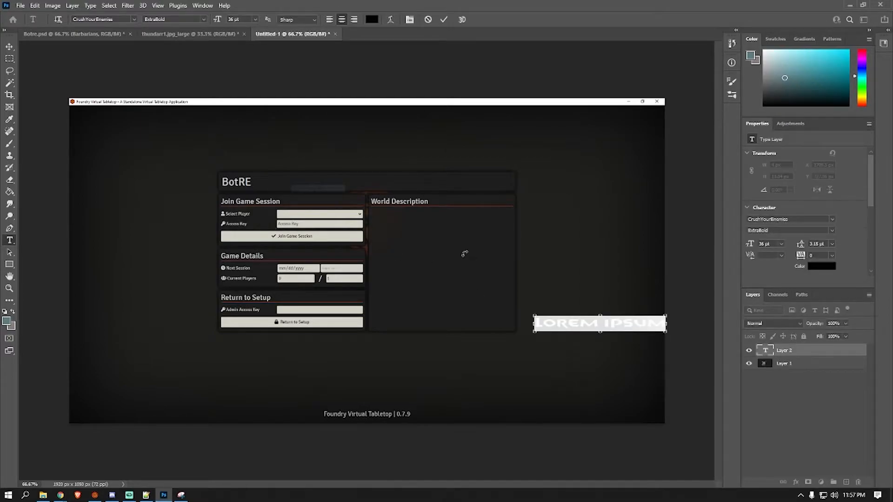
pyautogui.press('BackSpace')
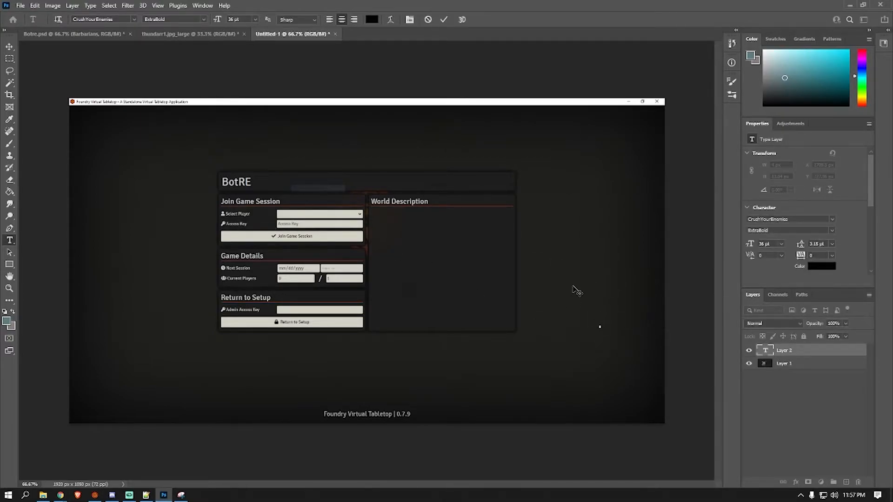
pyautogui.press('Escape')
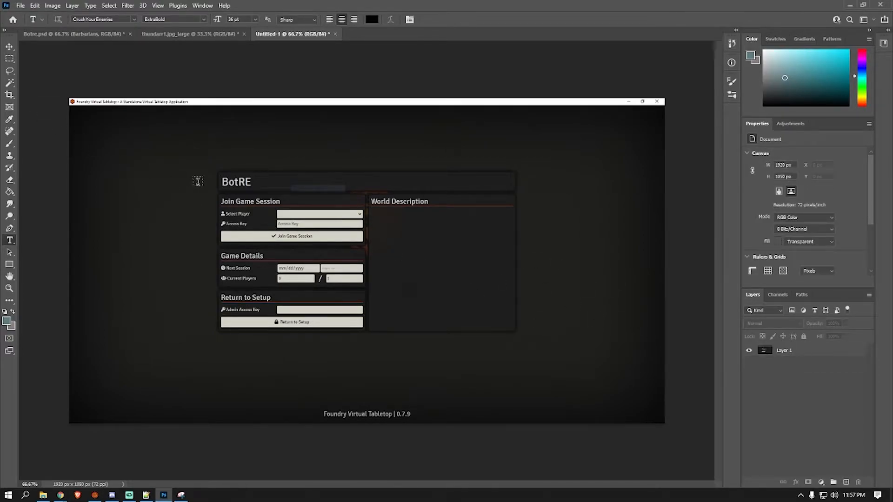
# Step: Select Layer 1 with the Move tool active and lower its opacity to 91%
pyautogui.click(9, 48)
pyautogui.click(798, 348)
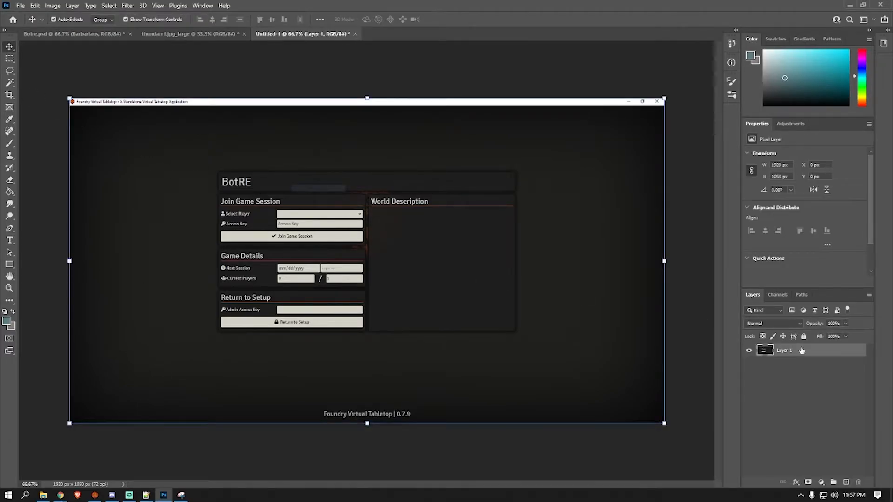
pyautogui.click(846, 323)
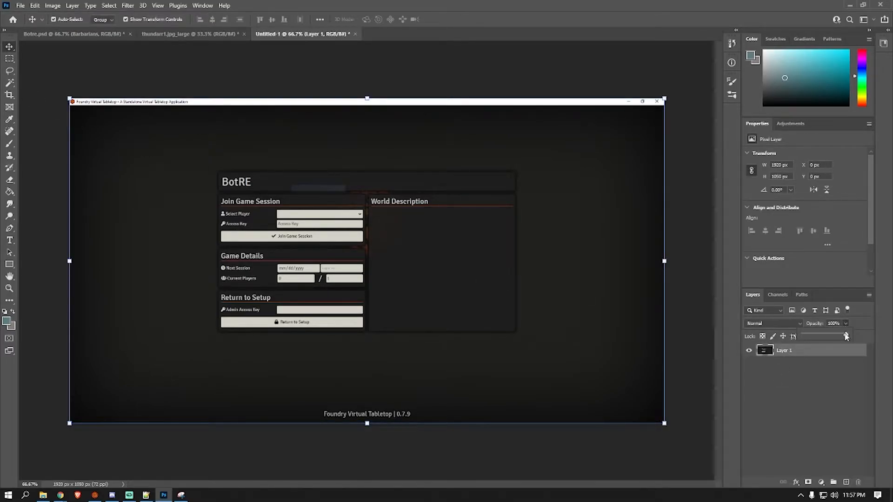
pyautogui.moveTo(849, 335)
pyautogui.mouseDown()
pyautogui.moveTo(831, 338)
pyautogui.moveTo(843, 336)
pyautogui.mouseUp()
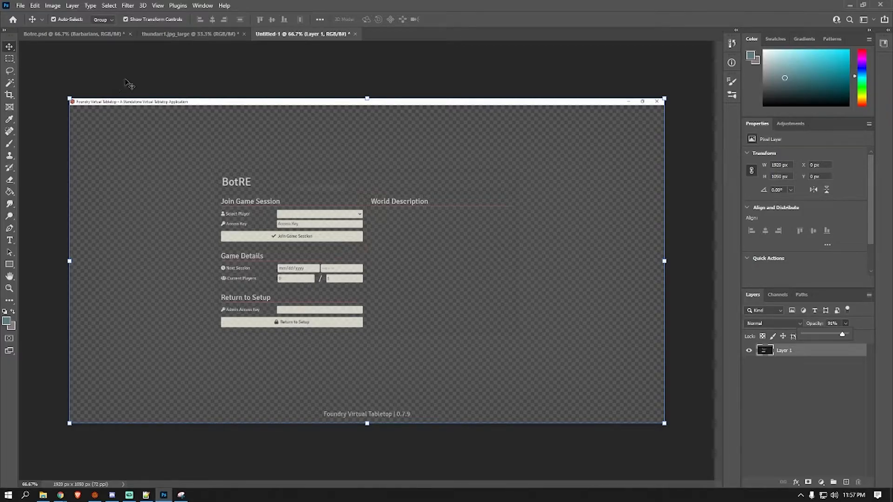
pyautogui.click(166, 33)
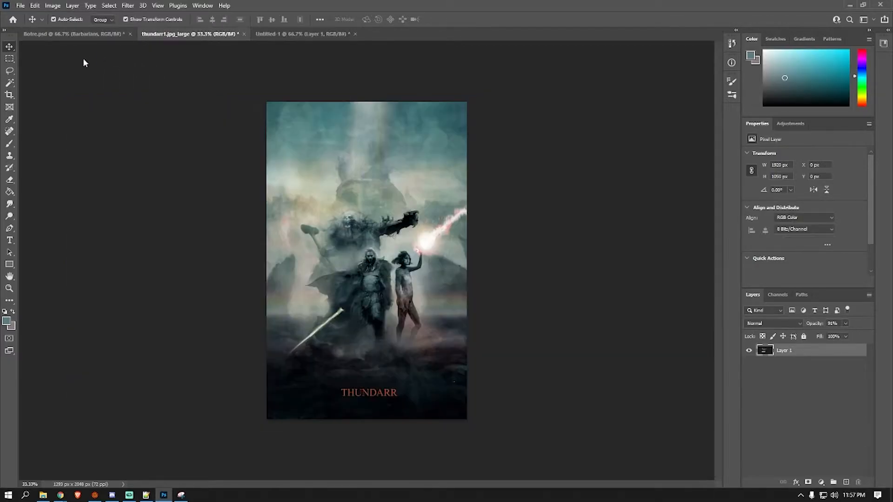
pyautogui.click(270, 35)
pyautogui.click(185, 33)
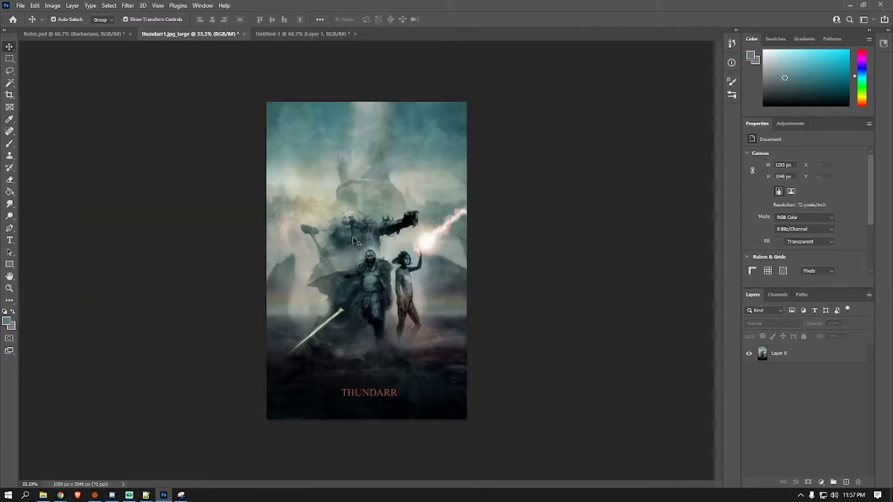
# Step: Copy the title, party, sword and background layers from Botre.psd into Untitled-1 and shift them up over the canvas
pyautogui.click(84, 35)
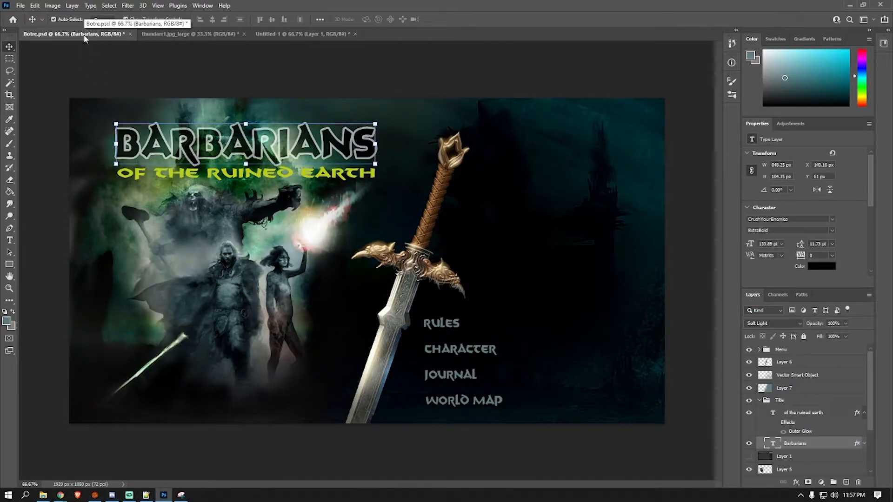
pyautogui.moveTo(55, 77); pyautogui.dragTo(352, 432)
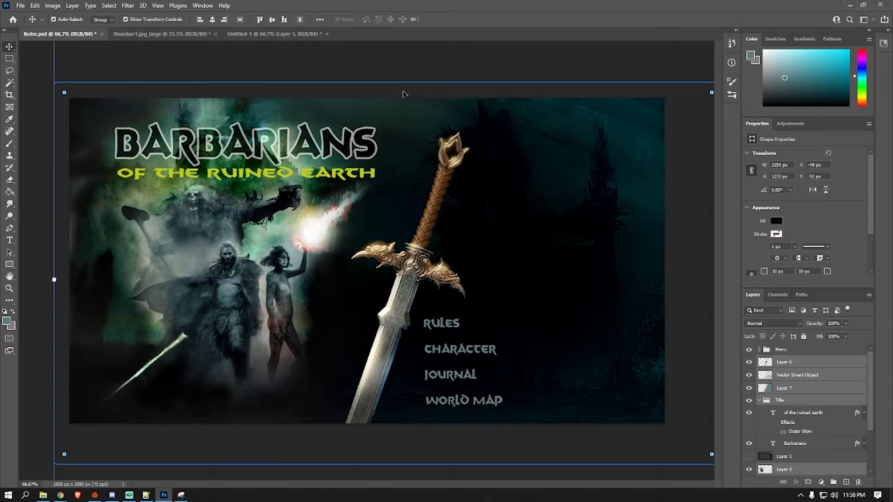
pyautogui.moveTo(141, 38); pyautogui.dragTo(188, 288)
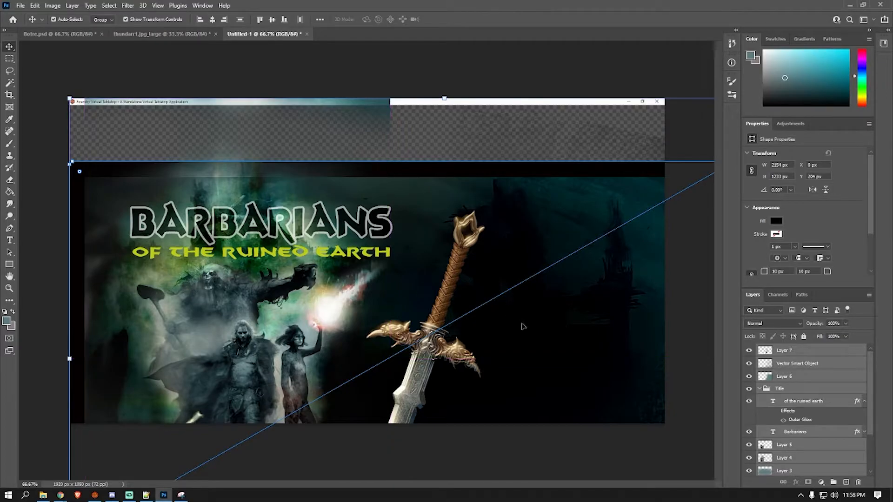
pyautogui.moveTo(522, 324); pyautogui.dragTo(500, 243)
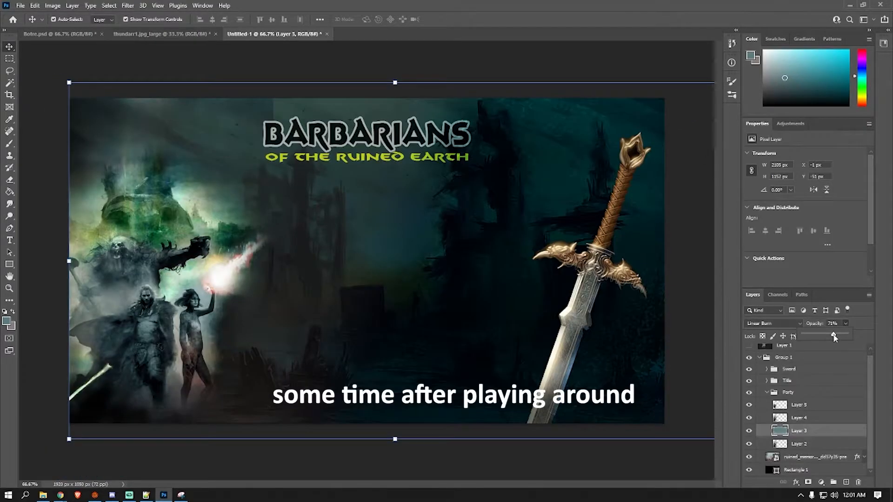
# Step: Finish the opacity adjustment and deselect Layer 3 in the Party group
pyautogui.click(225, 71)
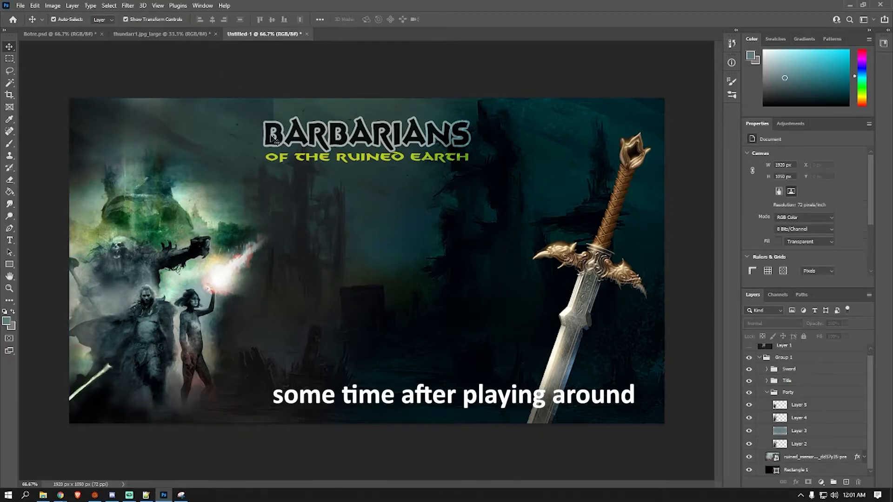
# Step: Show Layer 1's login screen capture over the artwork to check the alignment, and hide it again
pyautogui.click(750, 346)
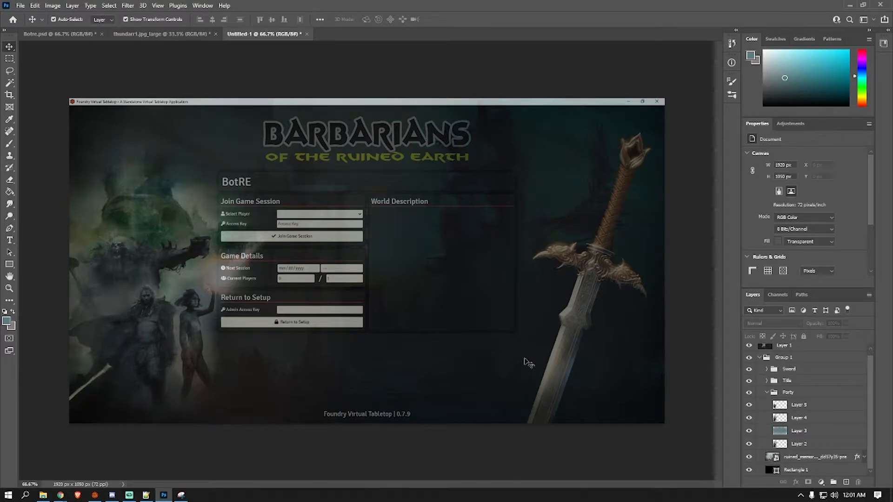
pyautogui.click(749, 346)
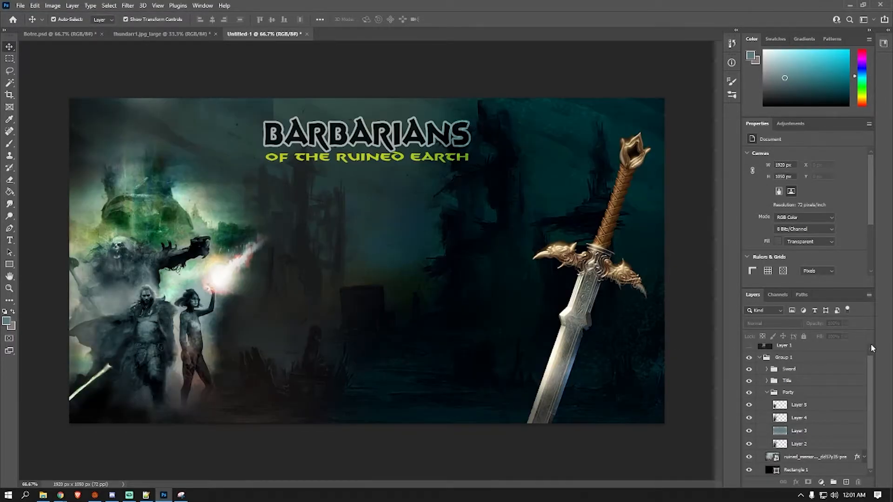
pyautogui.click(871, 347)
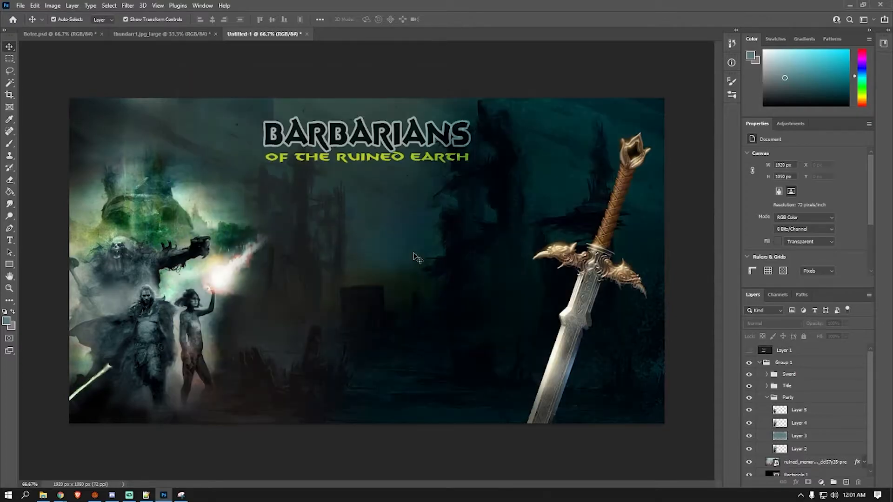
# Step: Switch to Foundry Virtual Tabletop and return from the BotRE login screen to the setup page
pyautogui.click(95, 496)
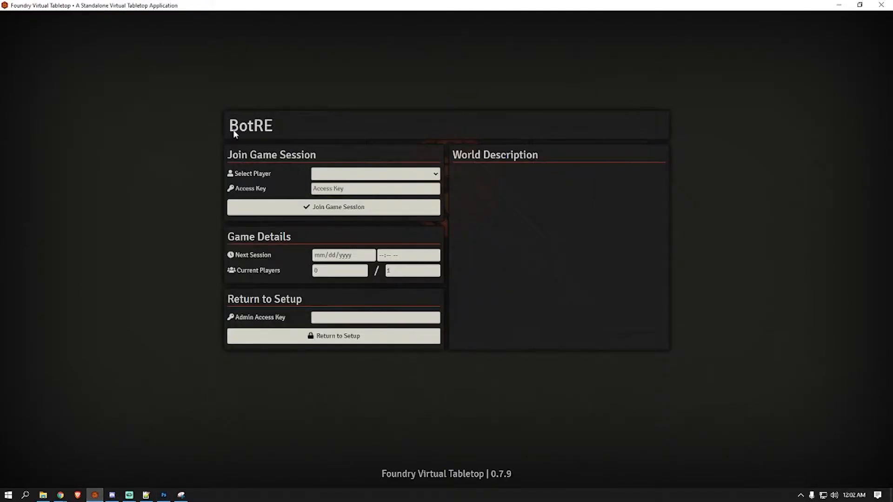
pyautogui.click(375, 176)
pyautogui.click(375, 178)
pyautogui.click(308, 336)
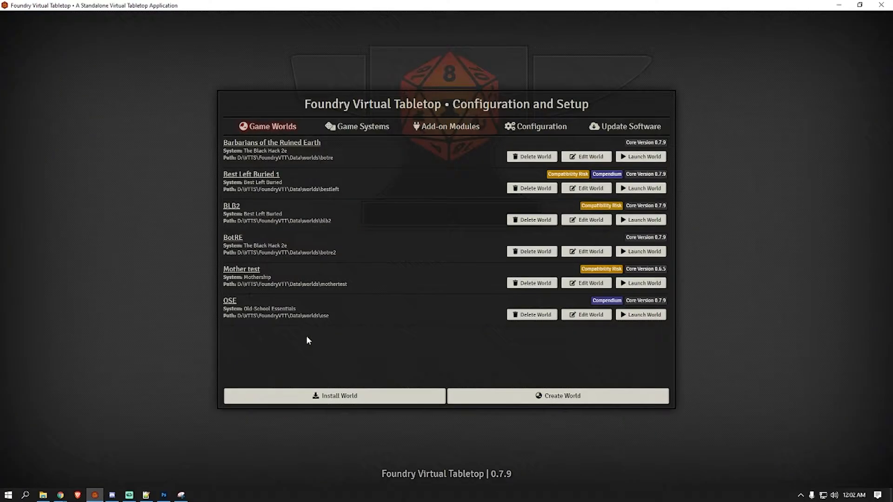
# Step: Set the BotRE world's background image to Assets/Background/Botre_splash.jpg and update the world
pyautogui.click(592, 252)
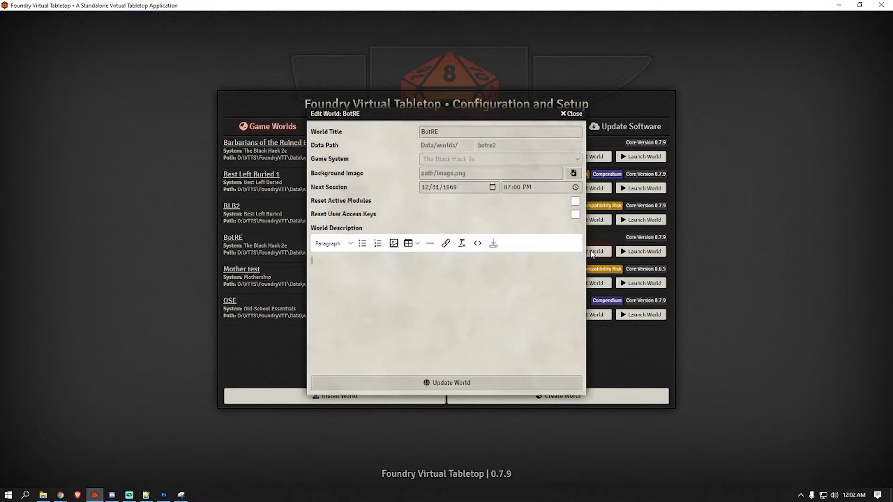
pyautogui.click(574, 174)
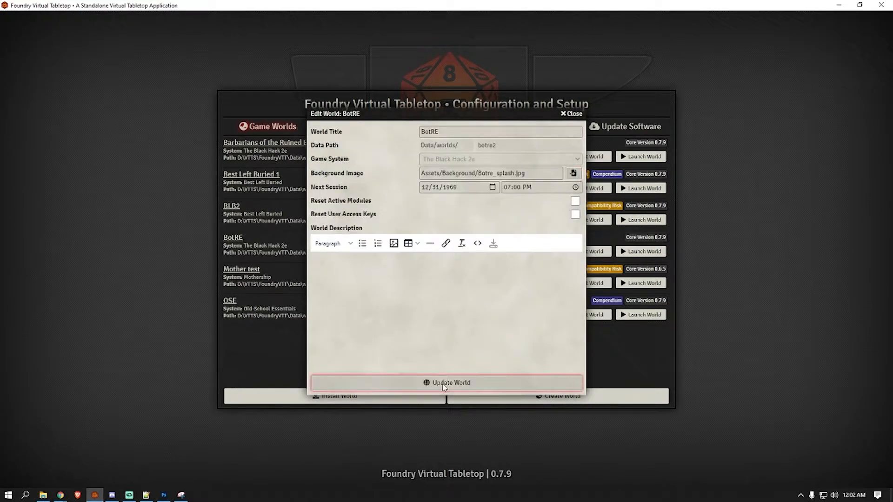
pyautogui.click(444, 386)
# Step: Launch the BotRE world to preview its login background and join the game session as Gamemaster
pyautogui.click(630, 254)
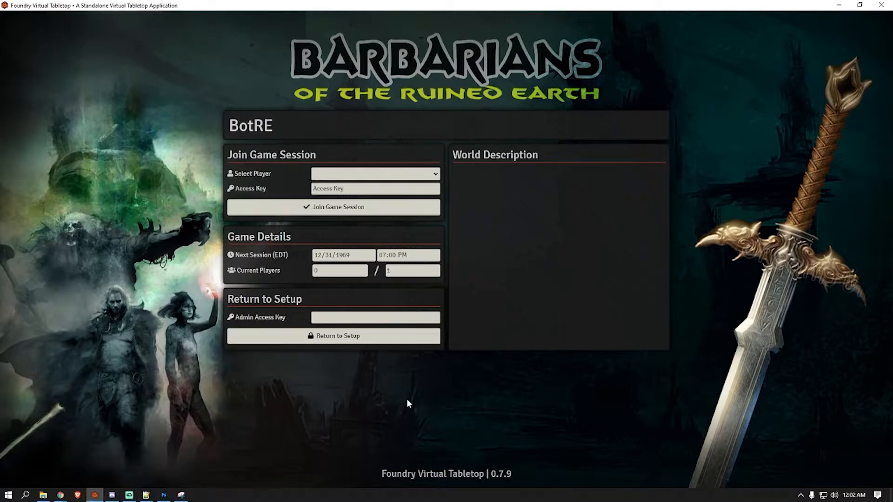
pyautogui.click(430, 177)
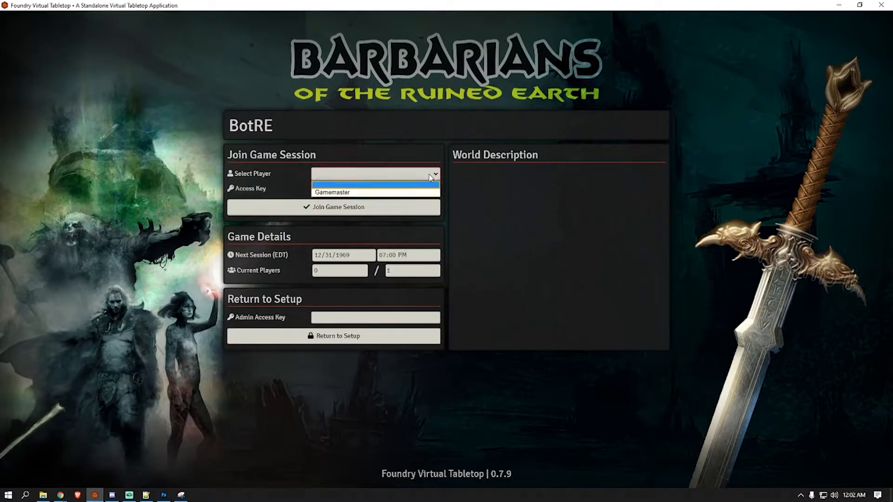
pyautogui.click(364, 192)
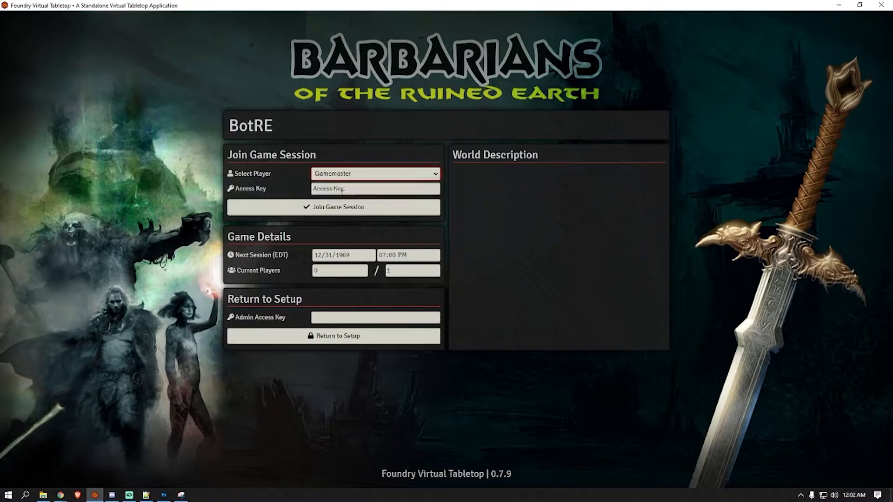
pyautogui.click(331, 212)
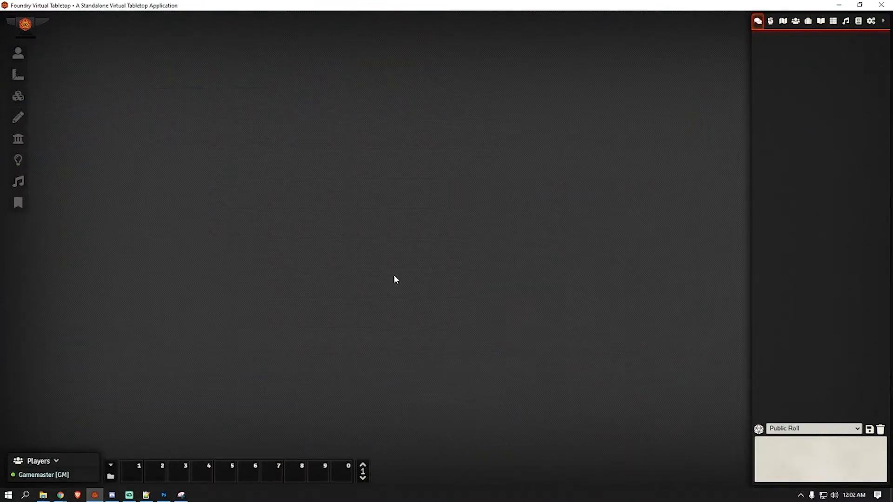
# Step: Log out of the BotRE game session and return to the configuration and setup page
pyautogui.click(146, 495)
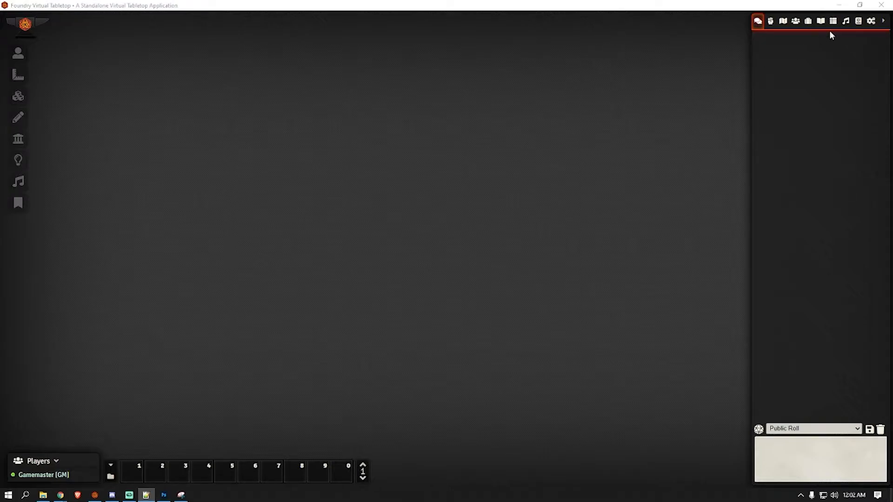
pyautogui.click(870, 22)
pyautogui.click(831, 308)
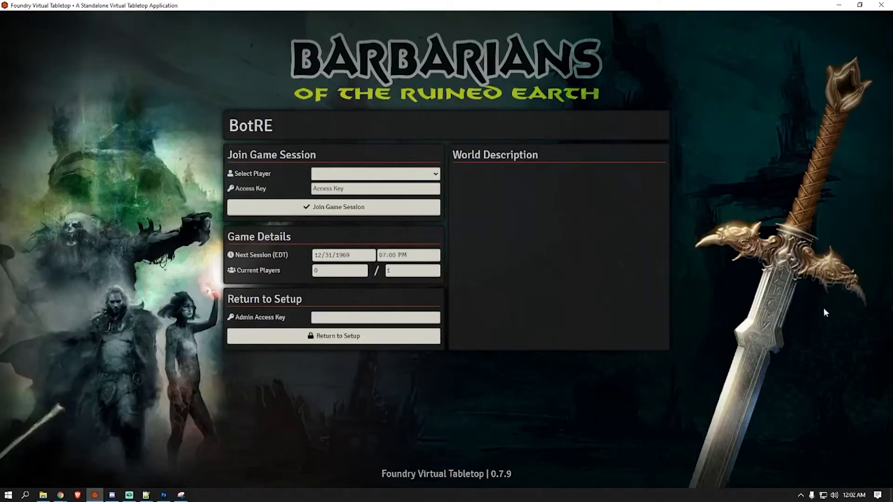
pyautogui.click(293, 338)
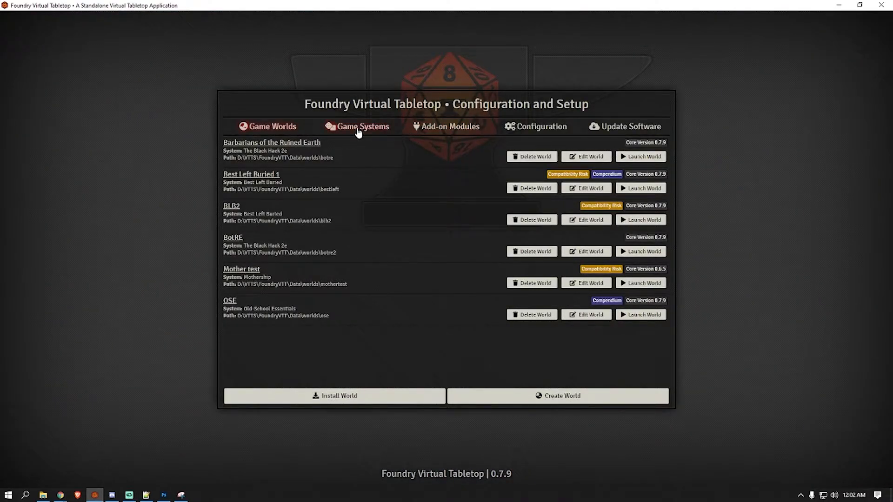
# Step: Open the add-on module installer and filter the packages for FXMaster
pyautogui.click(438, 128)
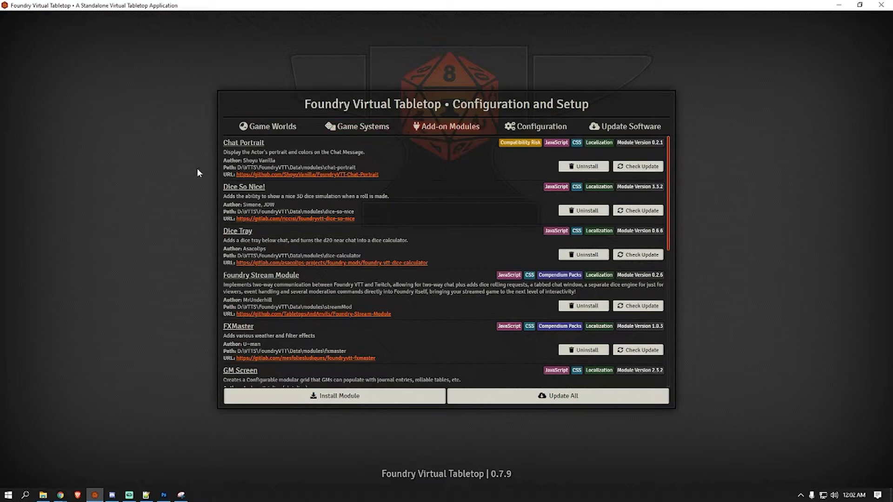
pyautogui.click(365, 397)
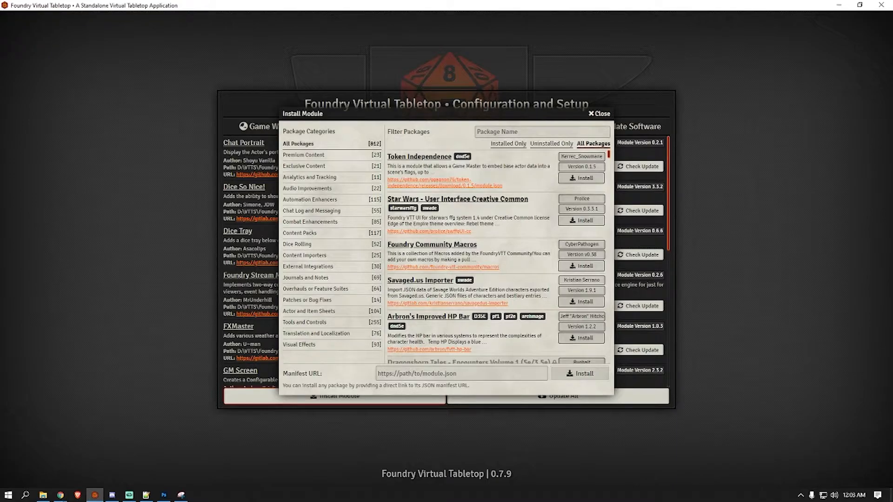
pyautogui.click(562, 130)
pyautogui.write('F')
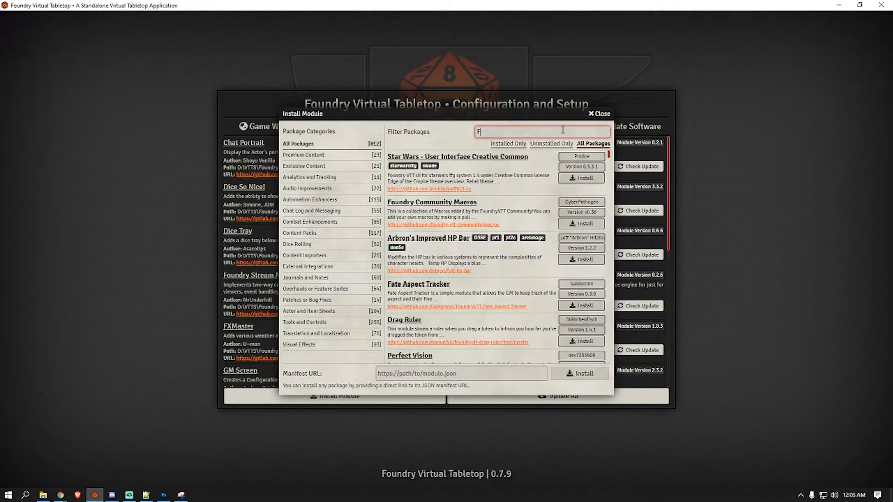
pyautogui.write('XMaster')
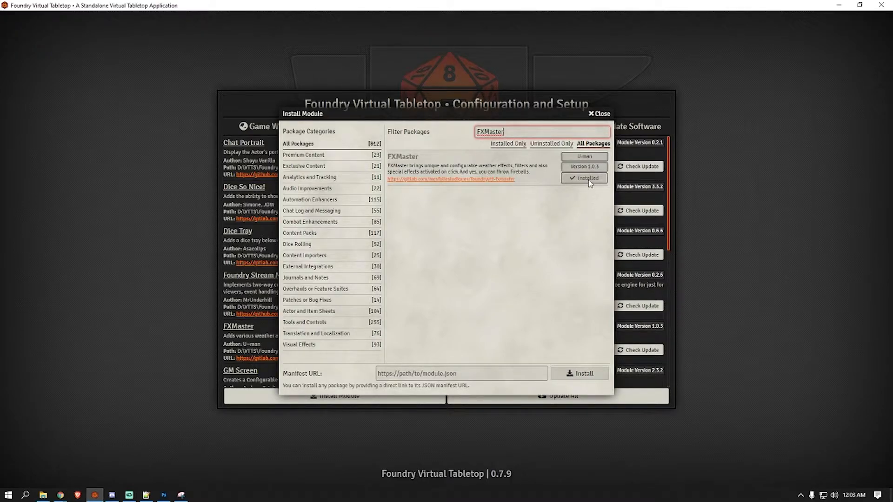
# Step: Filter the installable module packages for Lock View
pyautogui.moveTo(517, 131); pyautogui.dragTo(437, 136)
pyautogui.write('Lock')
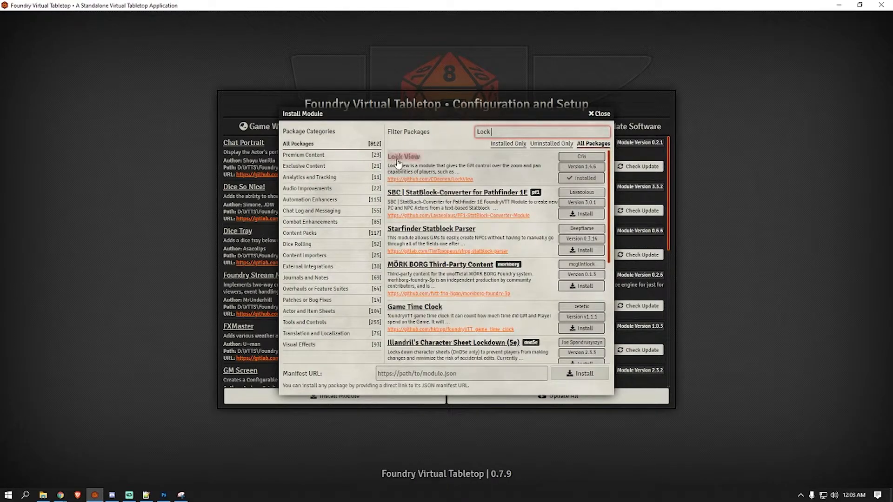
pyautogui.write(' View')
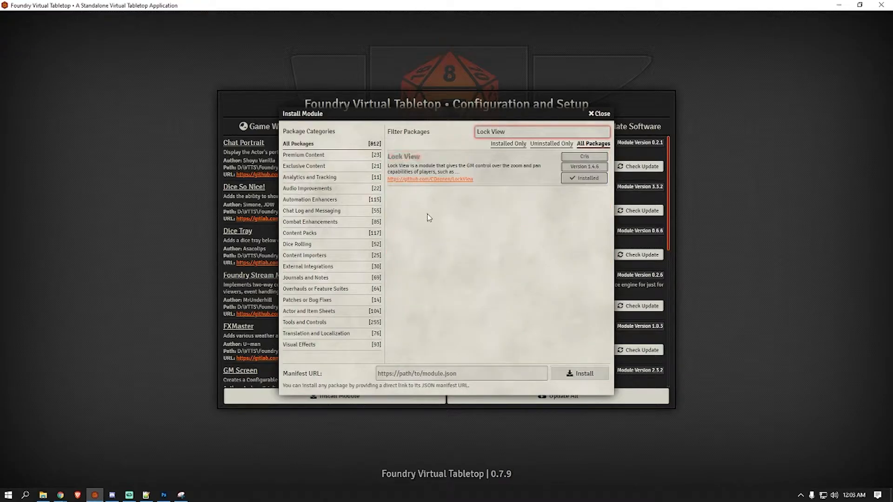
# Step: Filter the installable module packages for PDFoundry
pyautogui.moveTo(522, 135); pyautogui.dragTo(433, 138)
pyautogui.write('PDF')
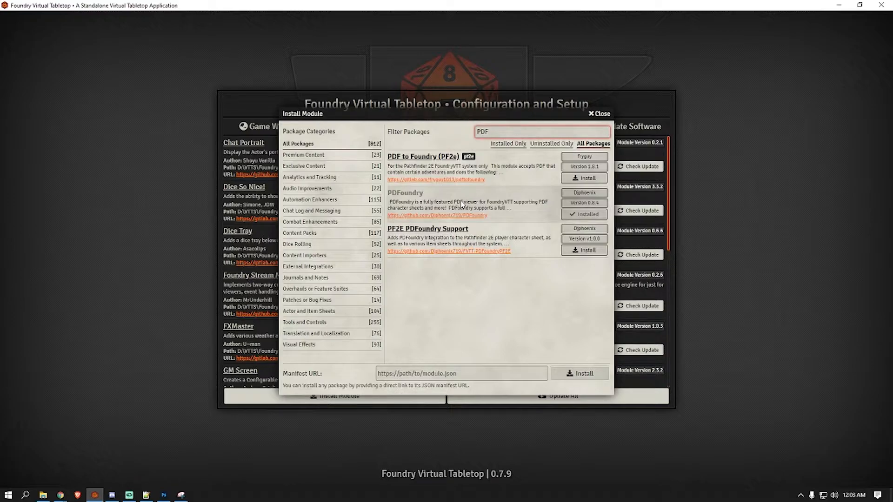
pyautogui.moveTo(515, 131); pyautogui.dragTo(466, 134)
pyautogui.write('PDFoundry')
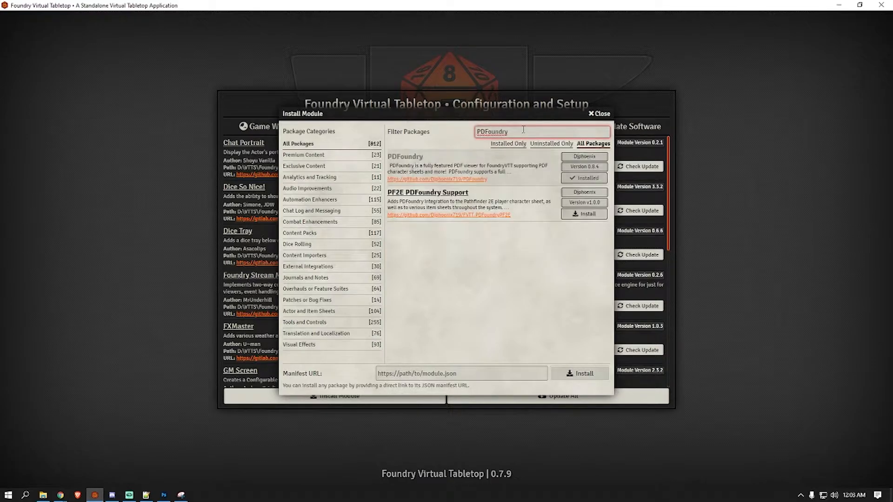
# Step: Filter the installable module packages for Trigger Happy and close the module installer
pyautogui.moveTo(524, 130); pyautogui.dragTo(432, 134)
pyautogui.write('Trigger')
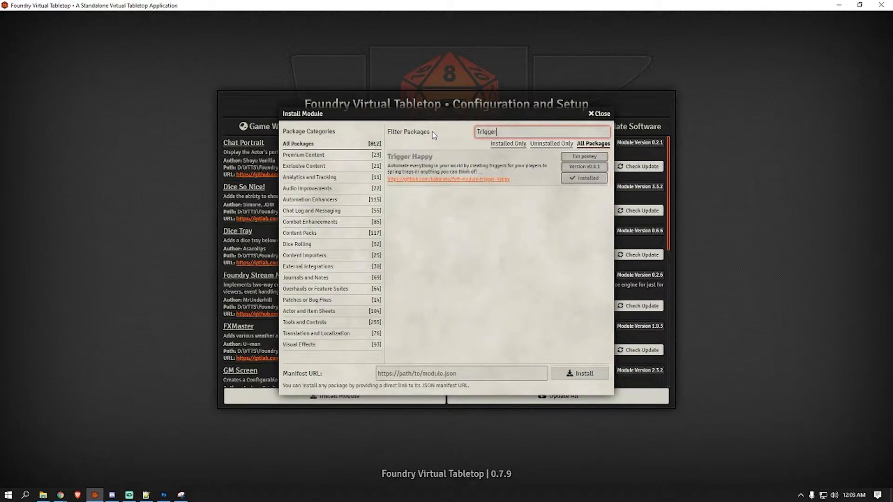
pyautogui.write(' Happ')
pyautogui.click(600, 114)
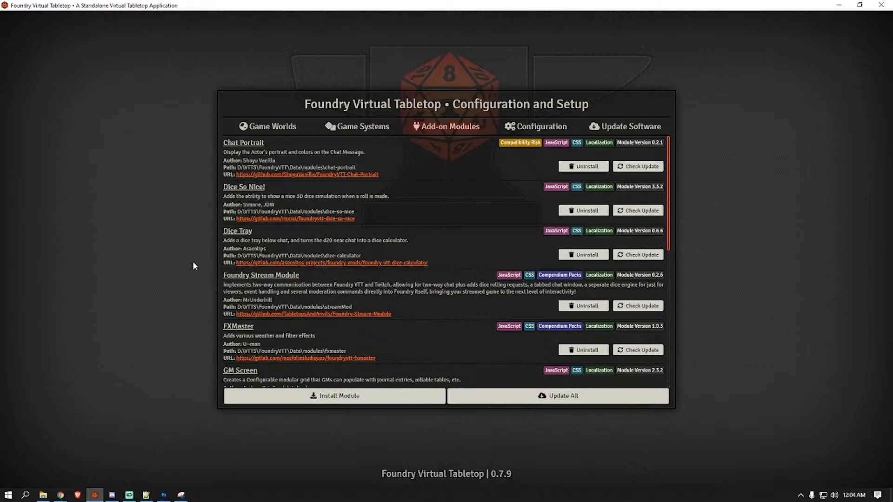
# Step: Launch the BotRE world from the game worlds list and join its session as Gamemaster
pyautogui.click(288, 127)
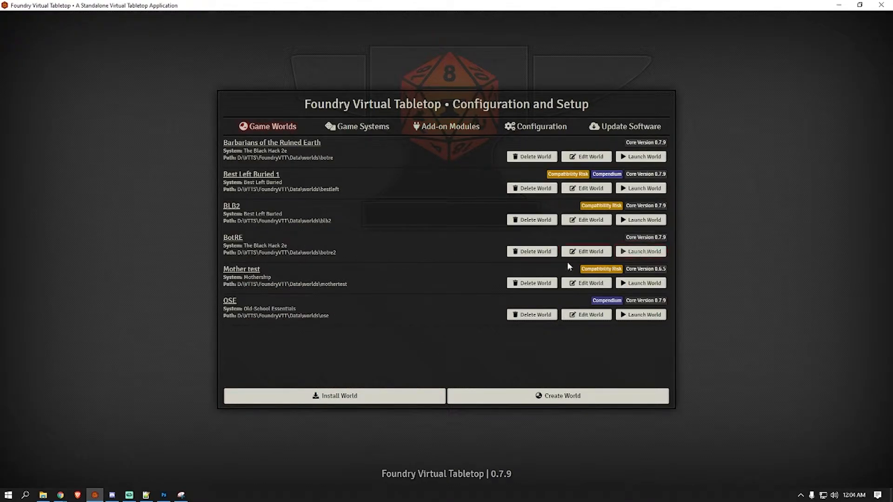
pyautogui.click(642, 252)
pyautogui.click(398, 174)
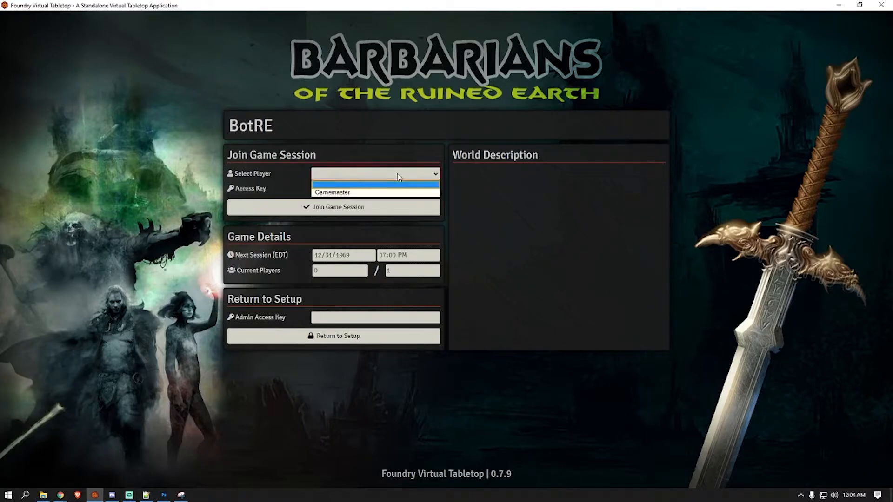
pyautogui.click(370, 193)
pyautogui.click(342, 209)
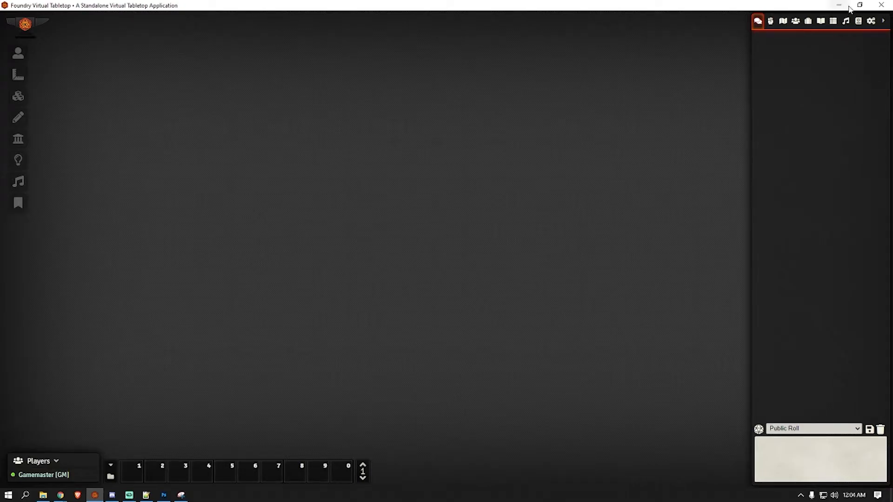
# Step: Activate the FXMaster, Lock View, PDFoundry and Trigger Happy modules for this world and save the module settings
pyautogui.click(871, 21)
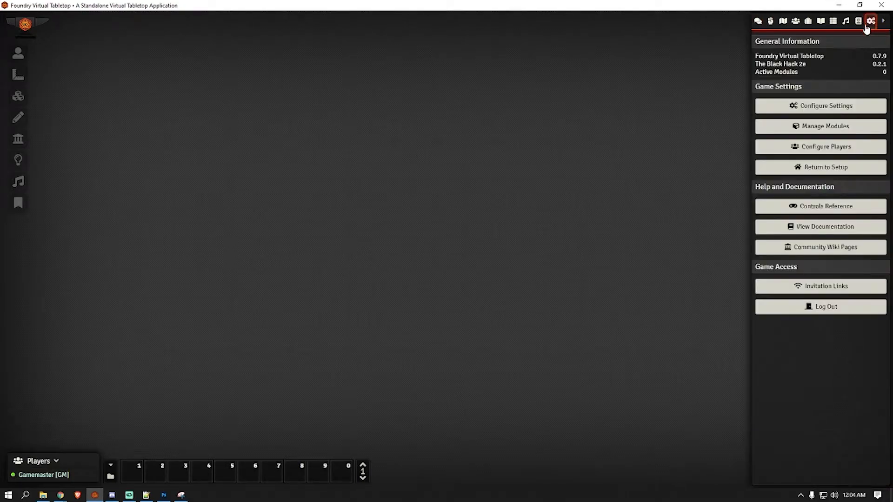
pyautogui.click(830, 131)
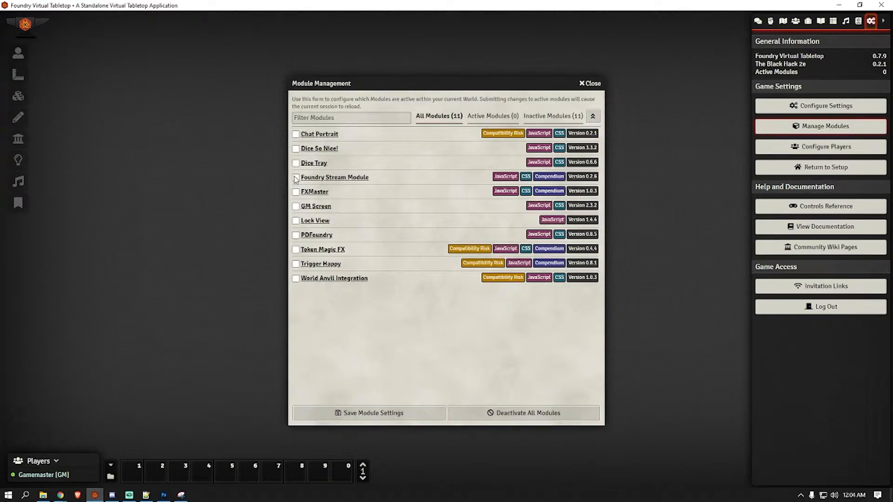
pyautogui.click(295, 192)
pyautogui.click(295, 220)
pyautogui.click(296, 235)
pyautogui.click(296, 265)
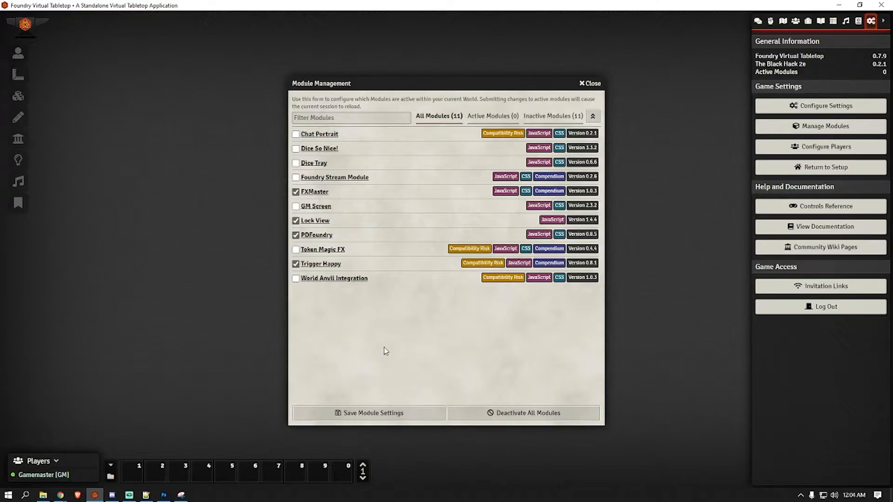
pyautogui.click(379, 412)
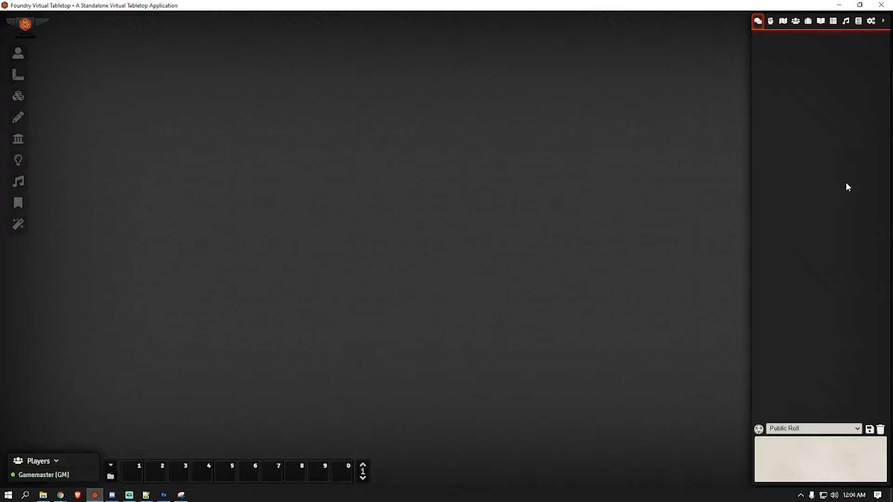
# Step: In Lock View's user configuration, toggle the Gamemaster's Control and Viewbox options on and back off, and save the configuration
pyautogui.click(872, 22)
pyautogui.click(815, 108)
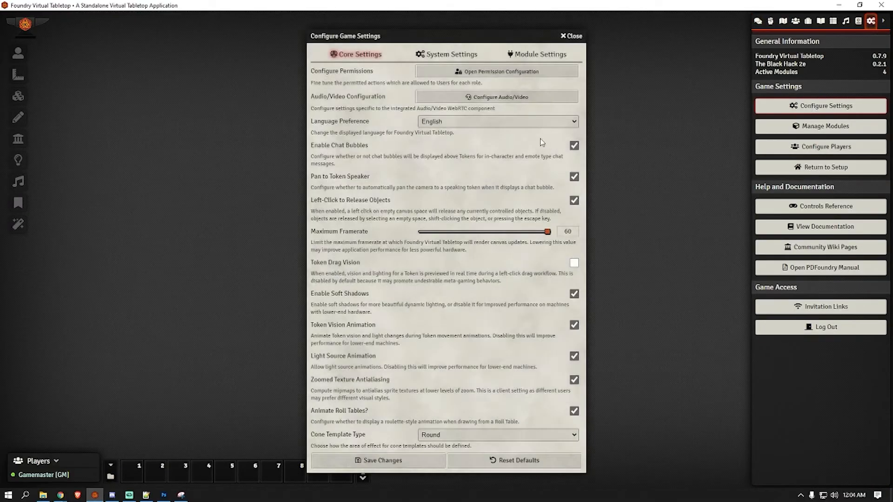
pyautogui.click(539, 55)
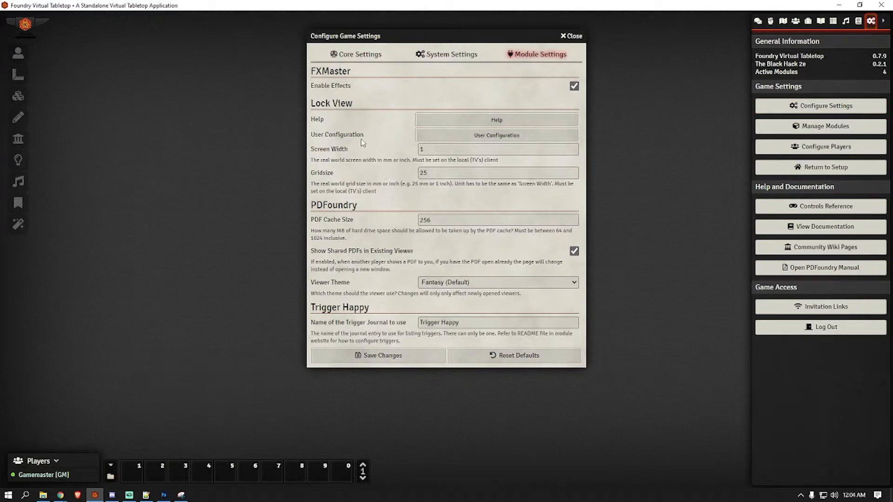
pyautogui.click(447, 138)
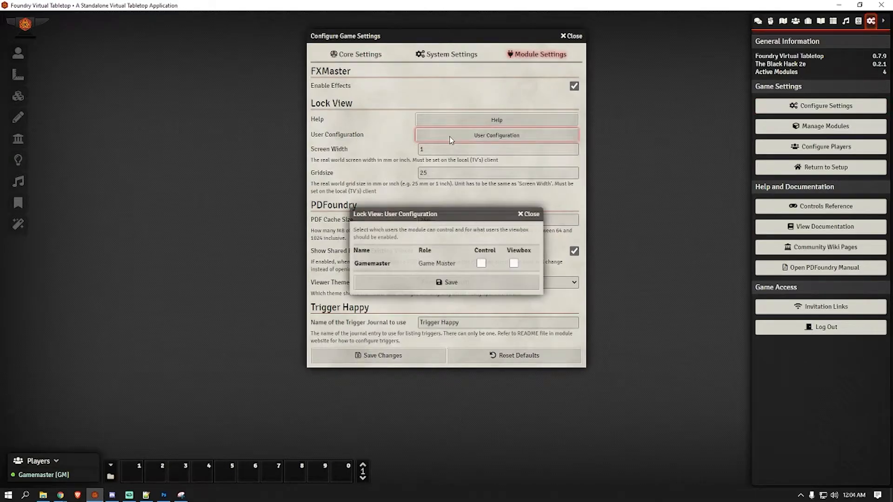
pyautogui.click(482, 263)
pyautogui.click(514, 263)
pyautogui.click(481, 264)
pyautogui.click(514, 263)
pyautogui.click(501, 279)
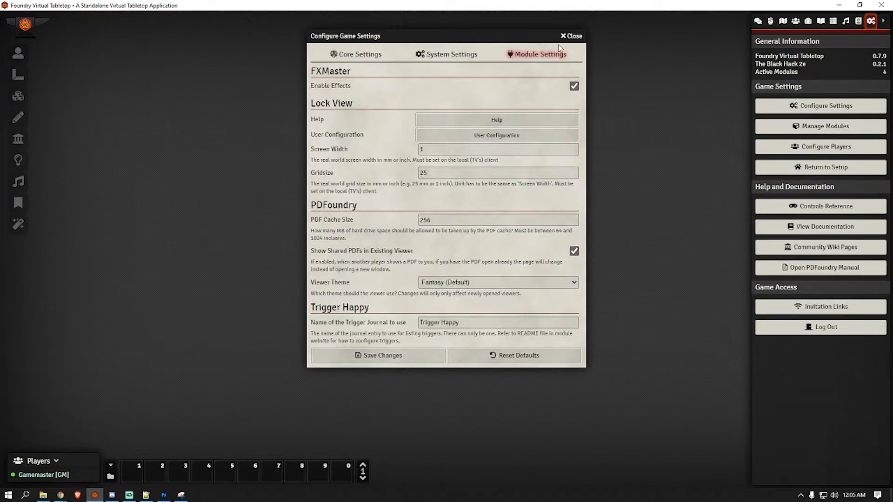
# Step: Close the game settings and create a new scene named Welcome to Ruined Earth
pyautogui.click(574, 36)
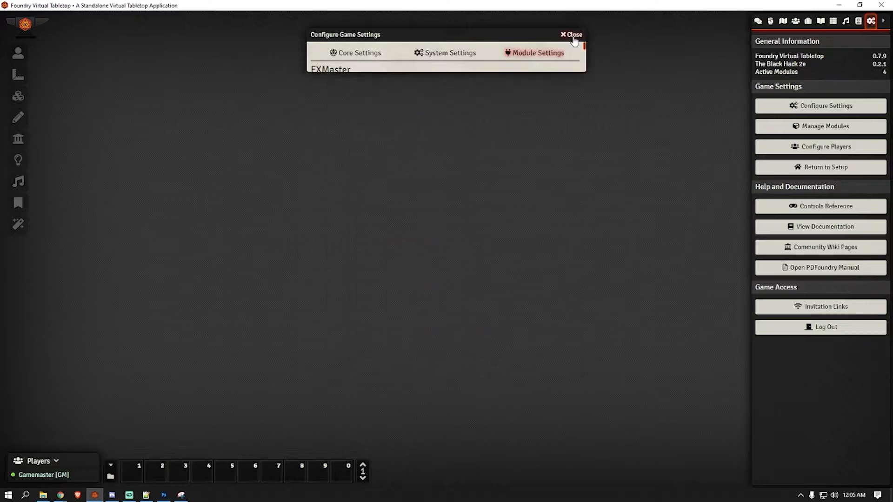
pyautogui.click(783, 21)
pyautogui.click(789, 41)
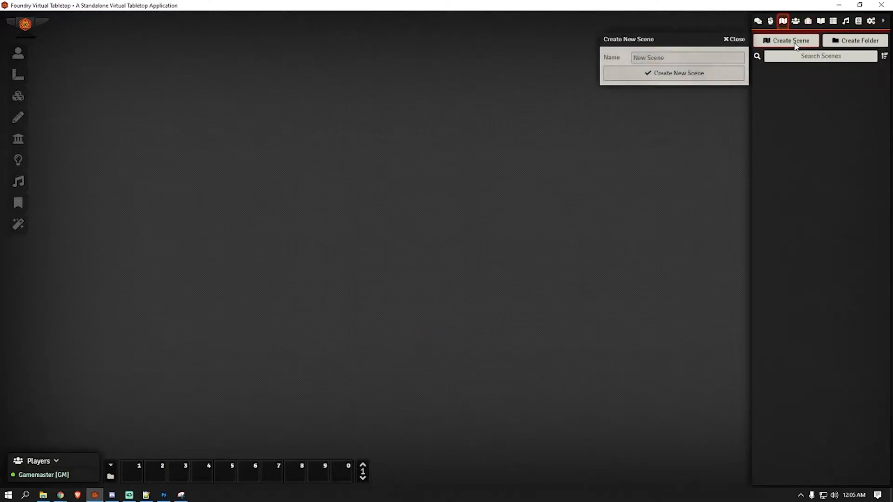
pyautogui.click(703, 55)
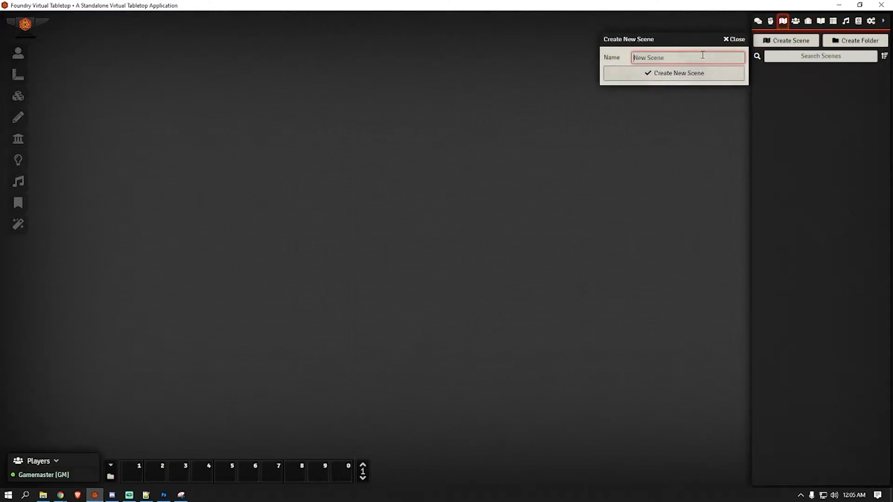
pyautogui.write('WElcome to')
pyautogui.press('BackSpace')
pyautogui.press('BackSpace')
pyautogui.press('BackSpace')
pyautogui.press('BackSpace')
pyautogui.press('BackSpace')
pyautogui.press('BackSpace')
pyautogui.press('BackSpace')
pyautogui.press('BackSpace')
pyautogui.press('BackSpace')
pyautogui.press('BackSpace')
pyautogui.press('BackSpace')
pyautogui.write('Welcome to Ruined Earth')
pyautogui.click(662, 74)
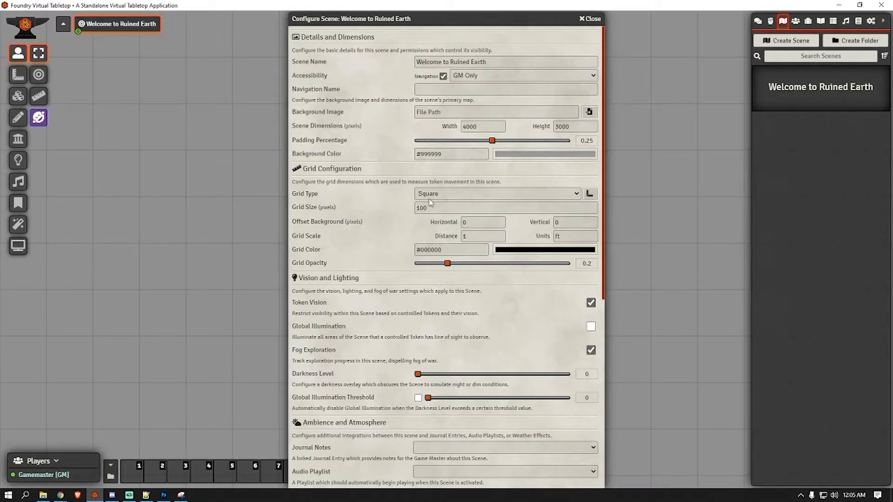
# Step: Disable Token Vision and Fog Exploration for the Welcome to Ruined Earth scene and set its grid type to Gridless
pyautogui.click(591, 303)
pyautogui.click(591, 350)
pyautogui.click(438, 196)
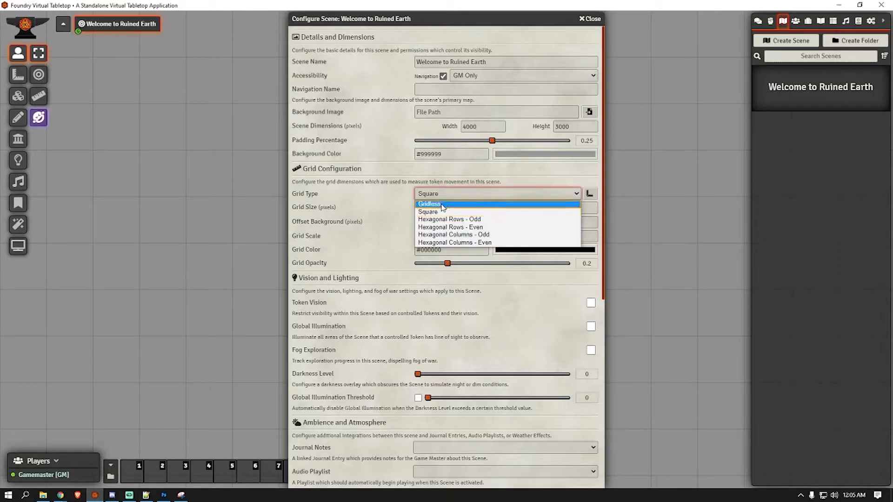
pyautogui.click(442, 204)
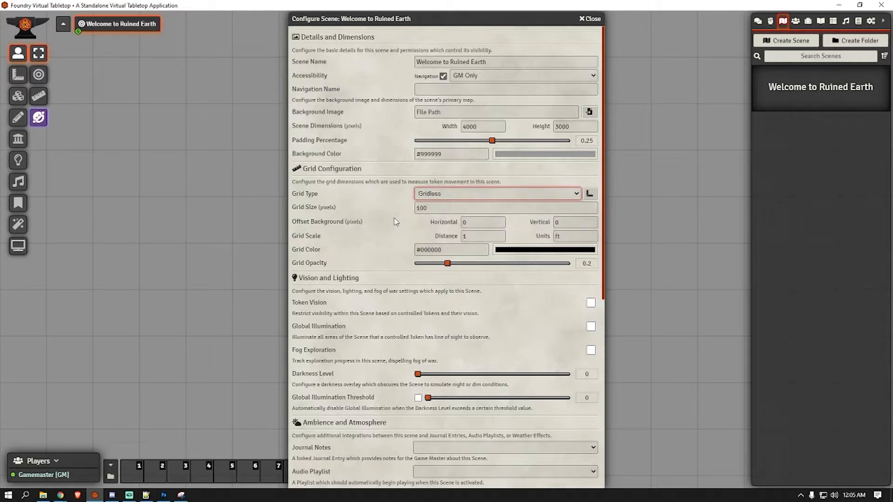
# Step: Set the scene's navigation name to Ruined Earth, make it accessible to All Players, and save the scene configuration
pyautogui.click(442, 90)
pyautogui.write('Ruined Earth')
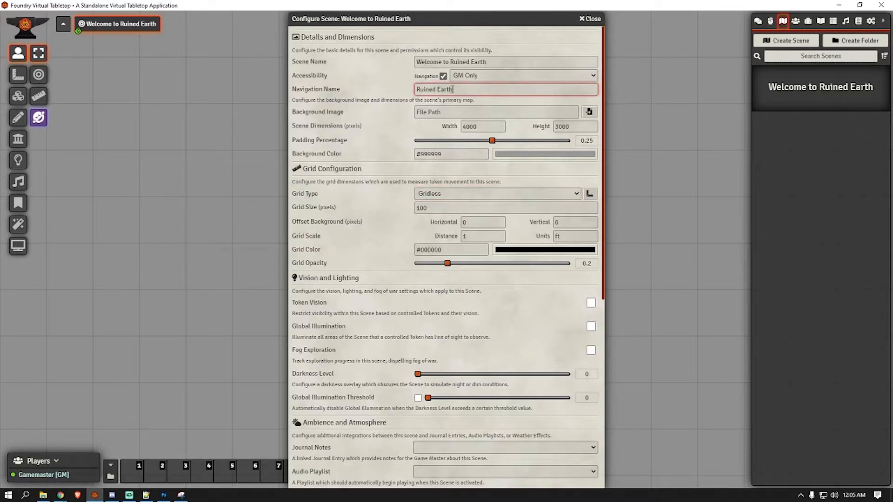
pyautogui.click(384, 107)
pyautogui.click(443, 76)
pyautogui.click(443, 76)
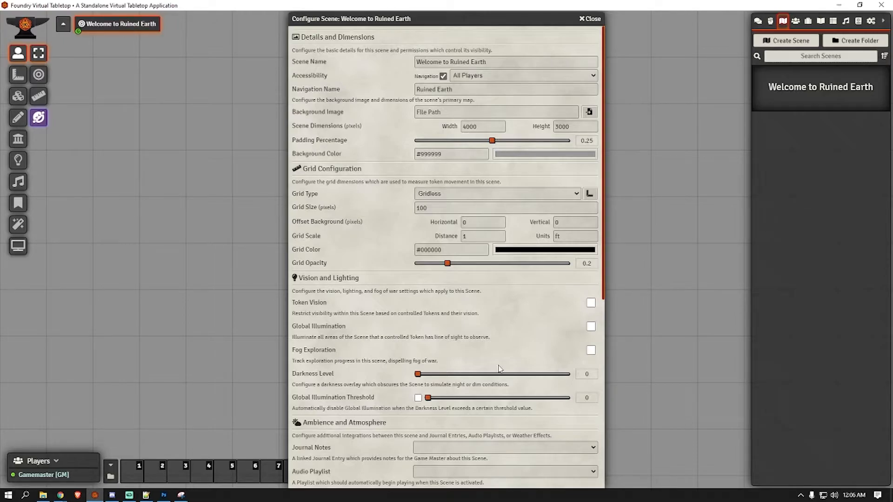
pyautogui.scroll(-7, 553, 107)
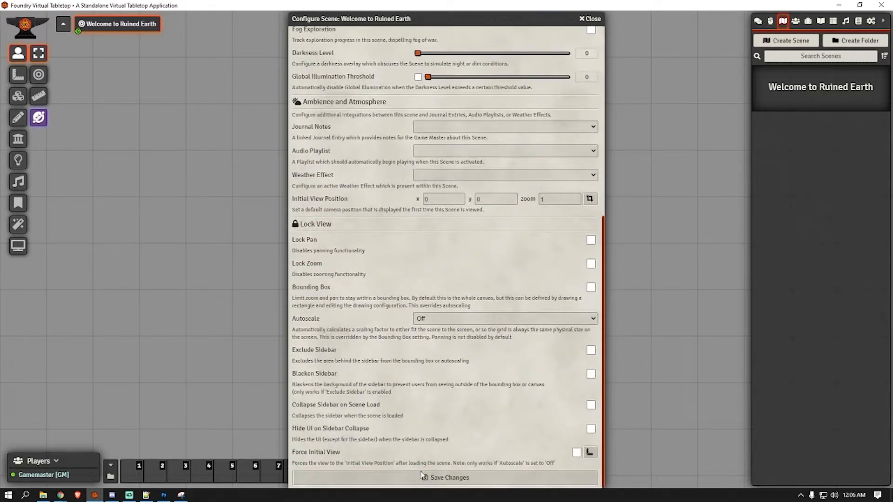
pyautogui.click(423, 476)
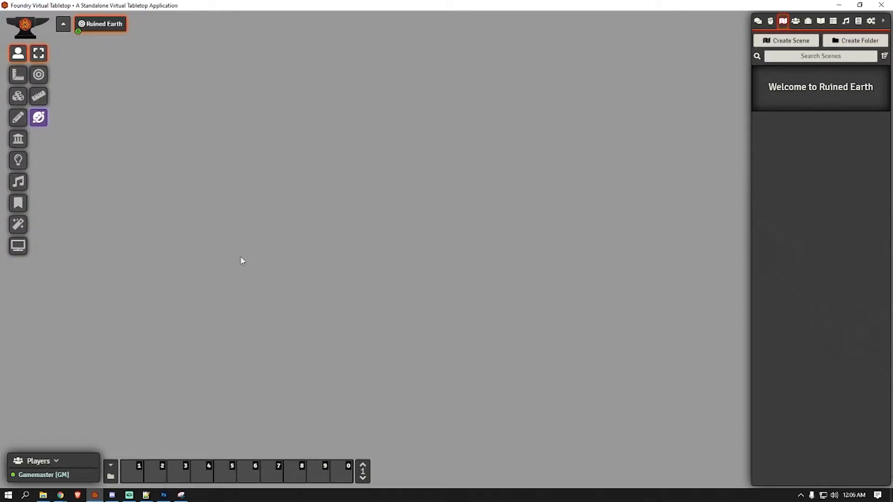
# Step: Switch to Photoshop and, in Botre.psd, show Layer 1 above all other layers at 62% opacity, then return to Foundry
pyautogui.click(164, 495)
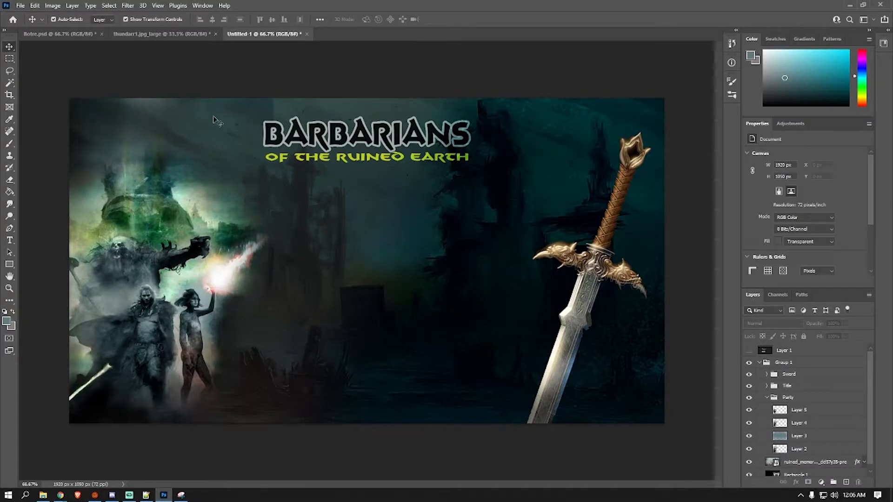
pyautogui.click(65, 34)
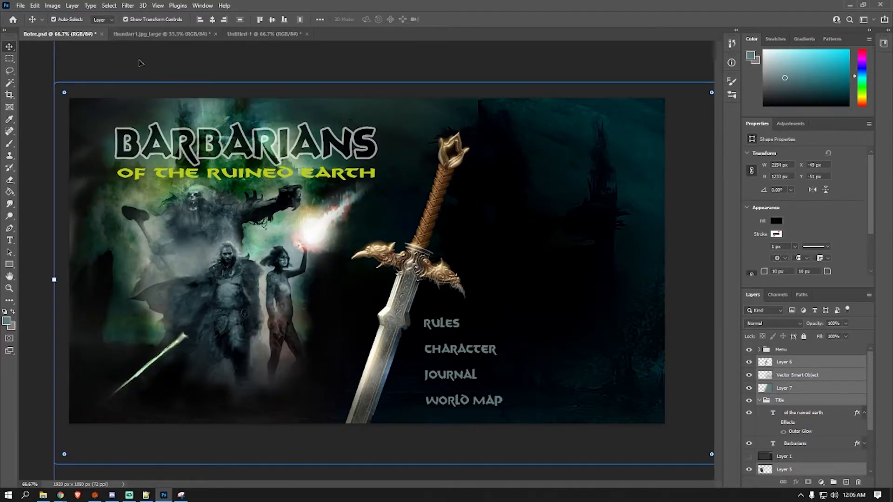
pyautogui.click(749, 457)
pyautogui.moveTo(792, 461); pyautogui.dragTo(795, 345)
pyautogui.moveTo(794, 341); pyautogui.dragTo(794, 348)
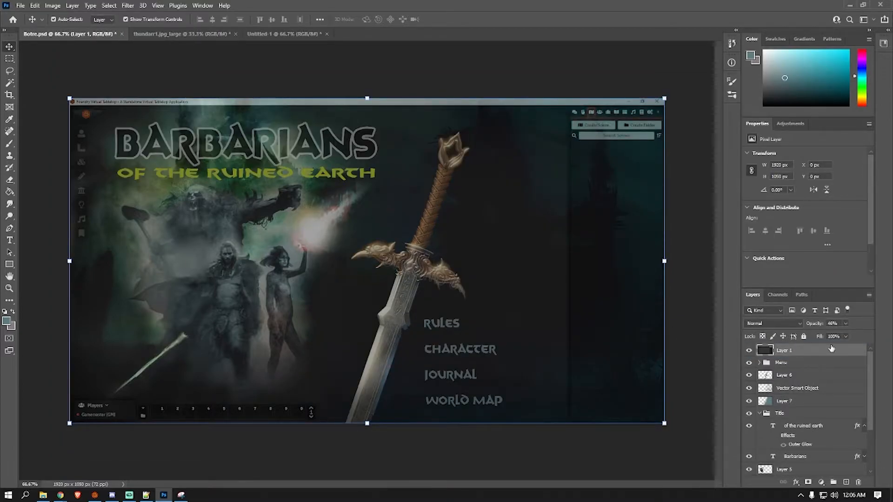
pyautogui.click(846, 324)
pyautogui.moveTo(842, 337)
pyautogui.mouseDown()
pyautogui.moveTo(871, 334)
pyautogui.moveTo(853, 342)
pyautogui.mouseUp()
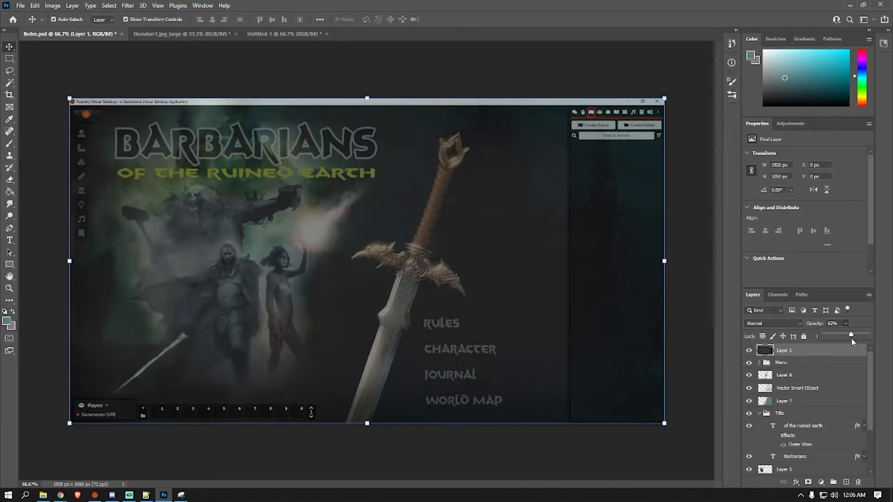
pyautogui.click(848, 5)
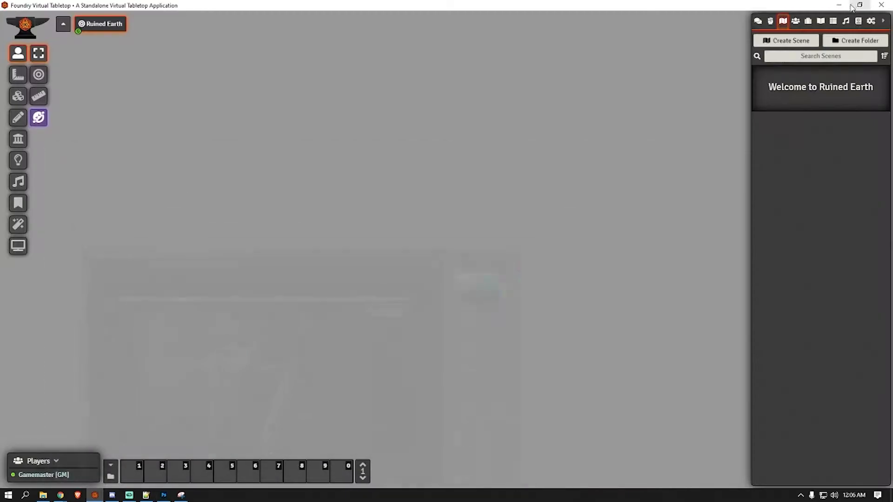
pyautogui.click(871, 21)
pyautogui.click(792, 112)
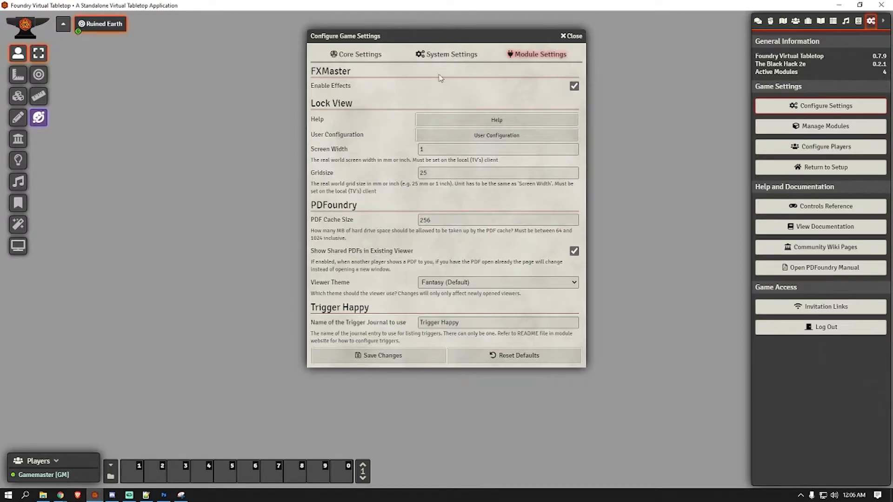
pyautogui.click(574, 37)
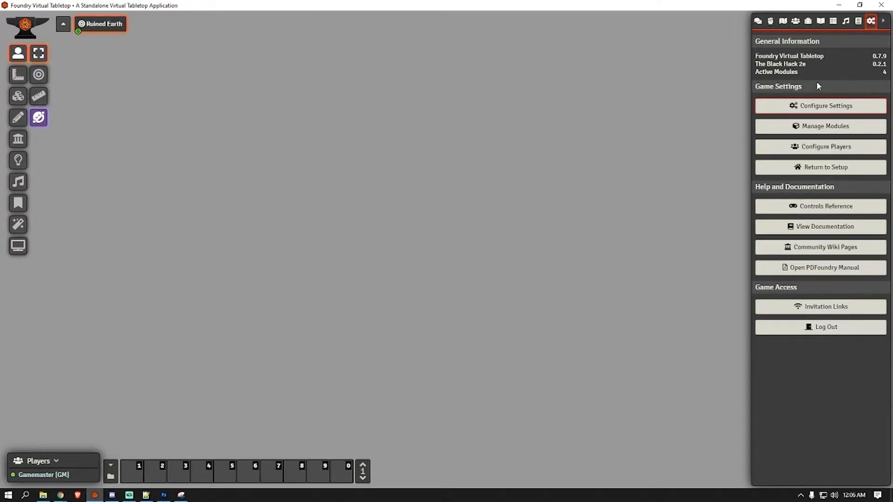
# Step: In the Welcome to Ruined Earth scene configuration, choose Assets/Background/BotRE.jpg as the background image
pyautogui.click(783, 21)
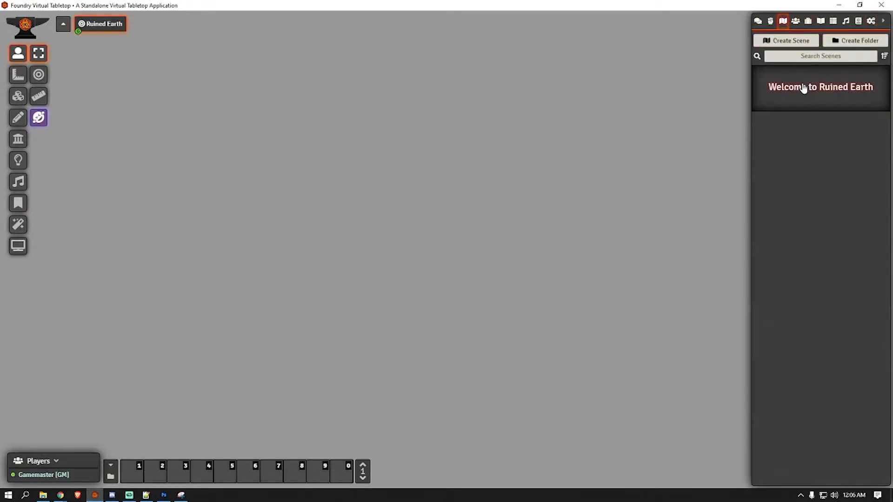
pyautogui.click(803, 88)
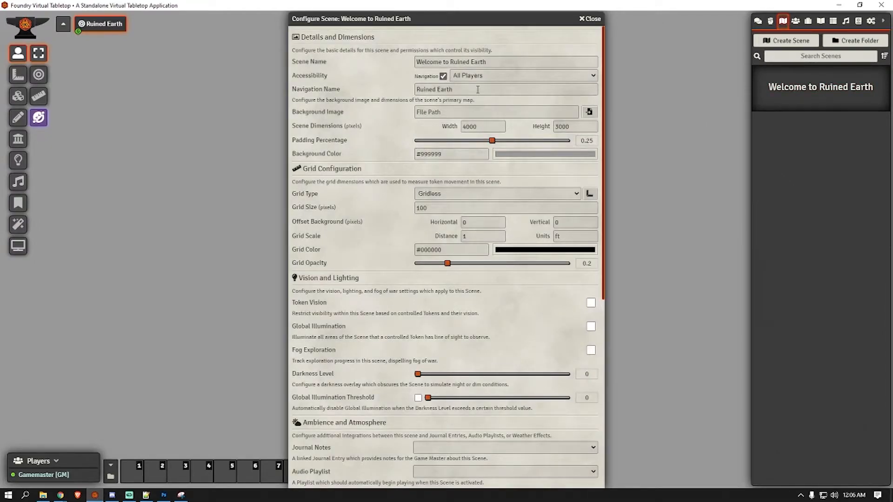
pyautogui.click(590, 113)
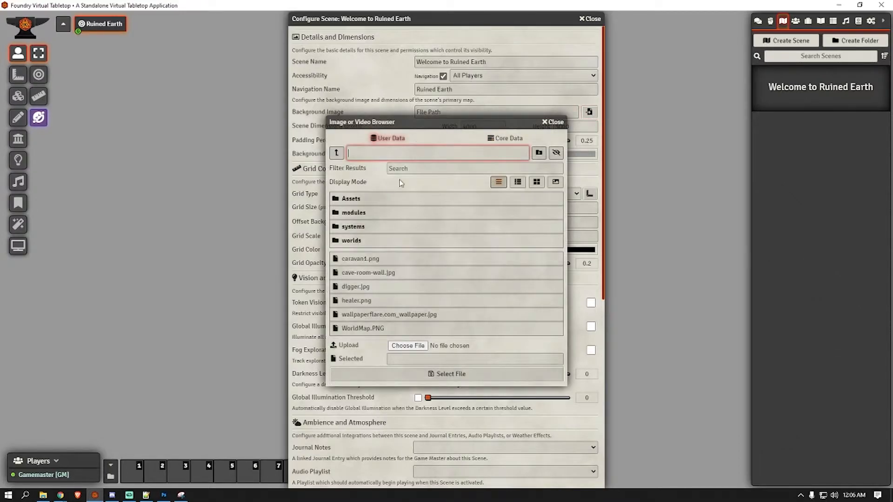
pyautogui.click(362, 205)
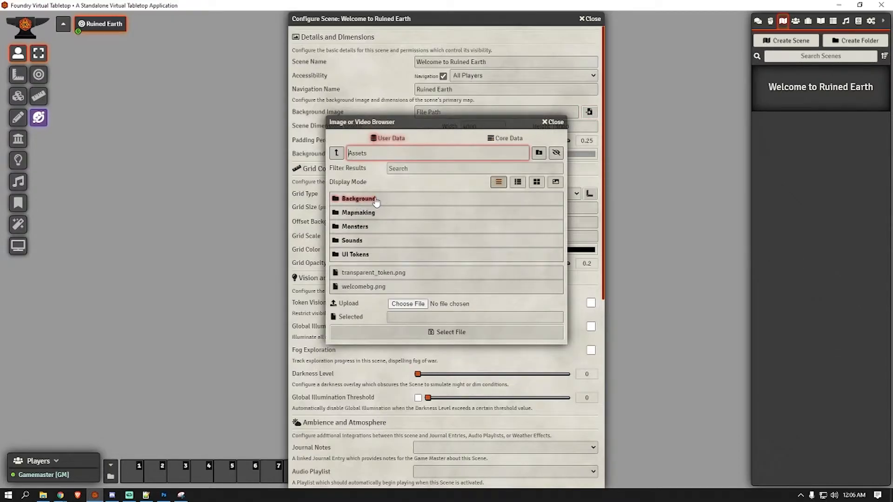
pyautogui.click(371, 203)
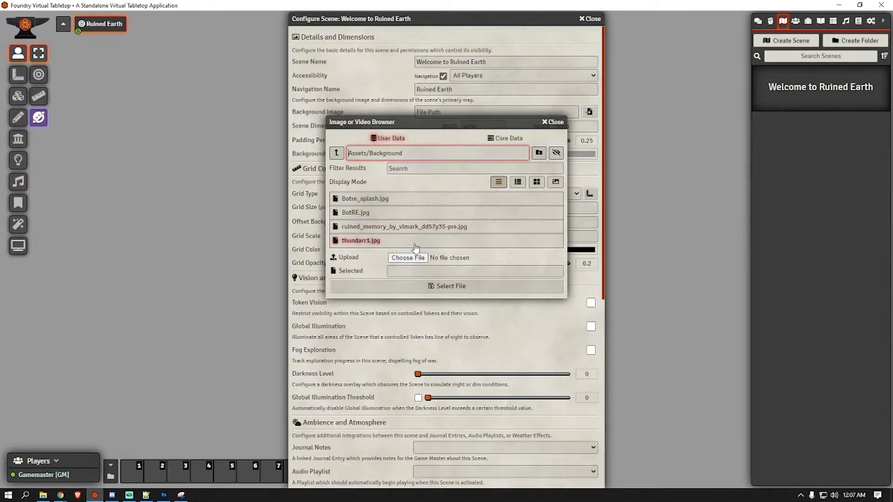
pyautogui.click(350, 214)
pyautogui.click(350, 214)
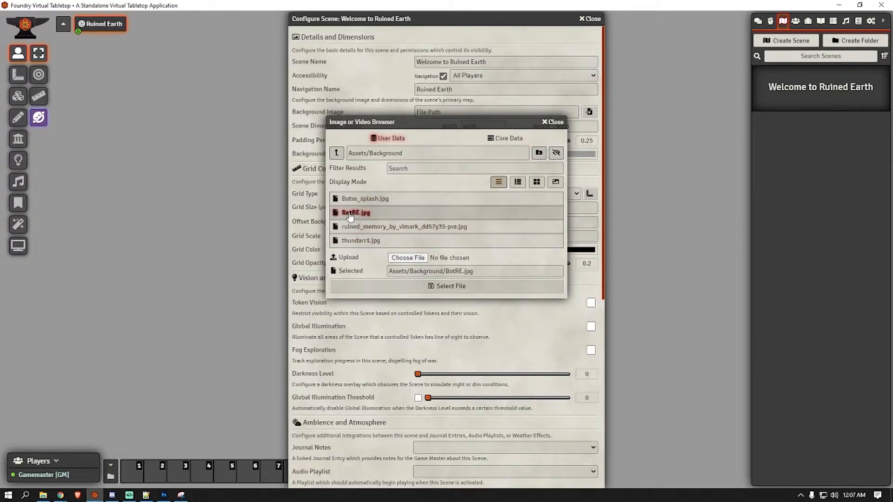
pyautogui.click(385, 287)
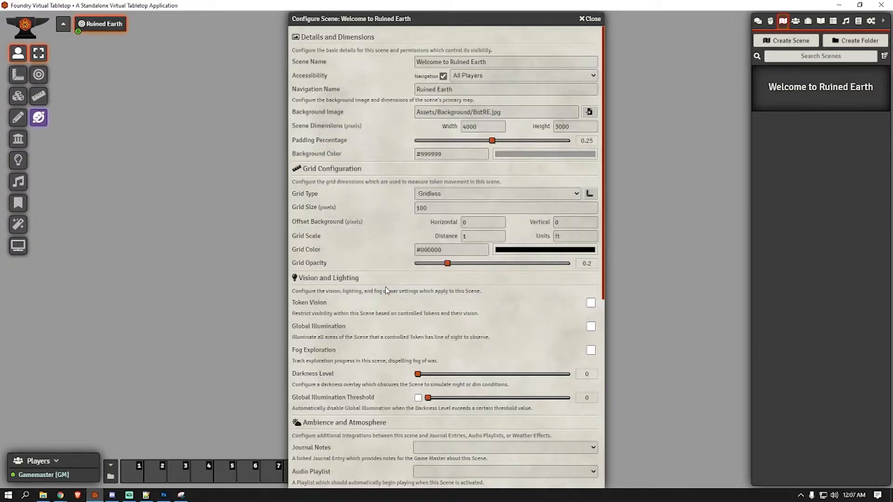
# Step: Set the scene's background color to black (#000000) and select Gridless as its grid type
pyautogui.click(524, 157)
pyautogui.moveTo(496, 186); pyautogui.dragTo(498, 247)
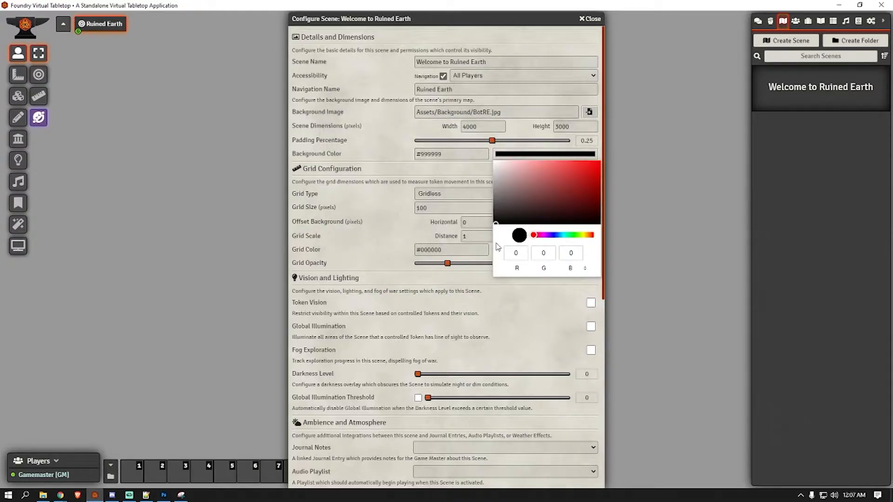
pyautogui.click(391, 167)
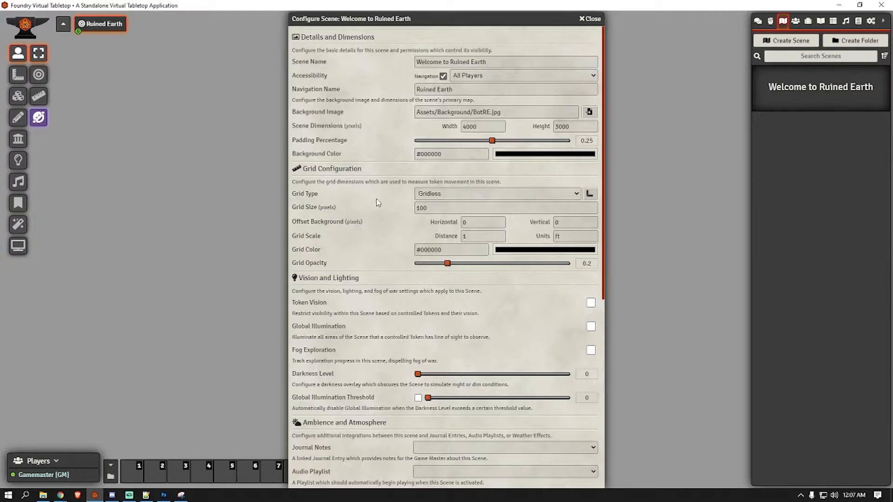
pyautogui.click(437, 193)
pyautogui.click(442, 205)
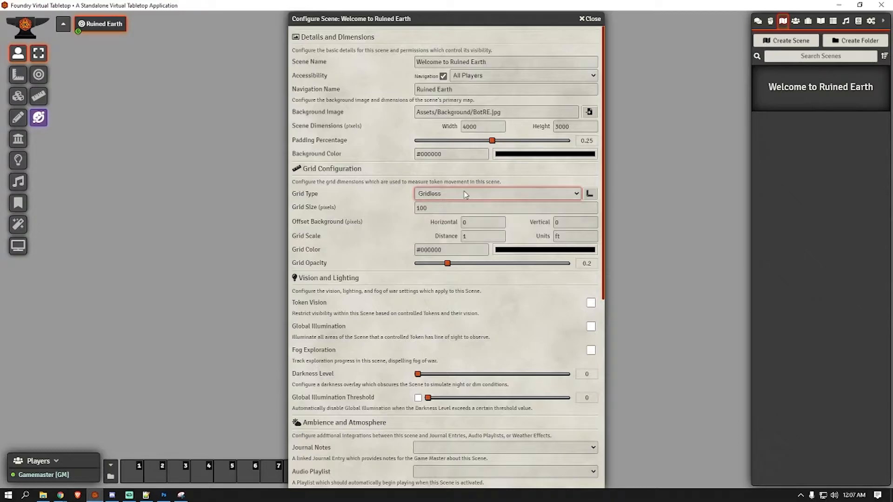
# Step: Enable Lock Pan and Lock Zoom for the scene, submit the configuration, and dismiss the scene dimensions confirmation
pyautogui.scroll(-2, 371, 251)
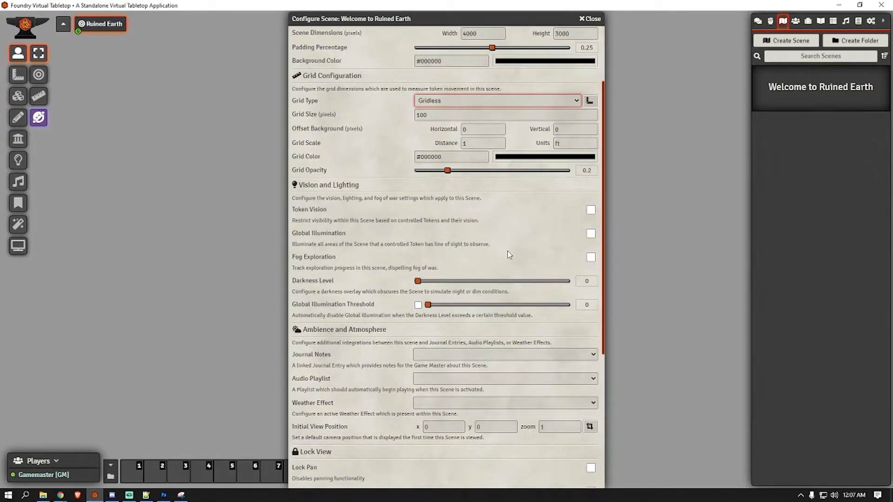
pyautogui.scroll(-4, 530, 257)
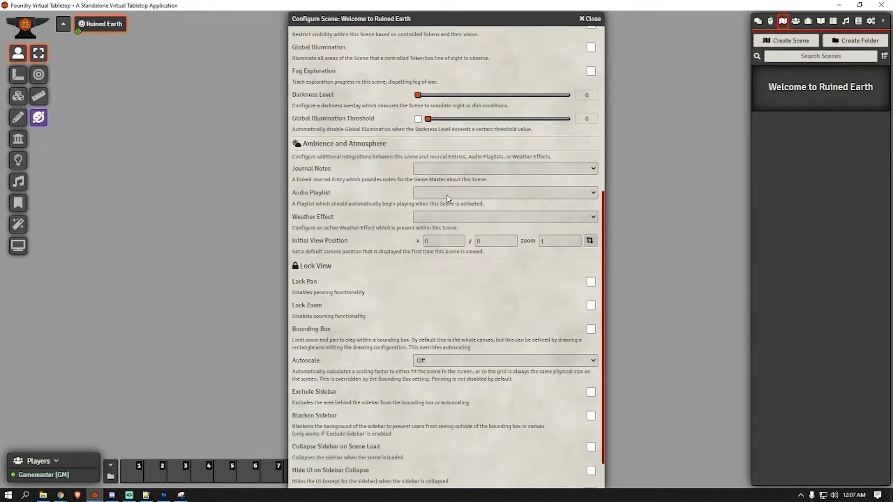
pyautogui.scroll(-1, 384, 278)
pyautogui.click(591, 240)
pyautogui.click(591, 264)
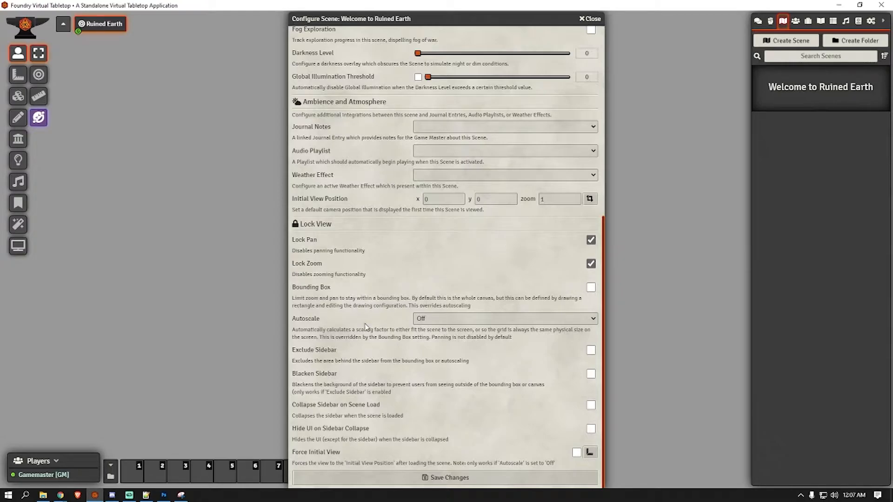
pyautogui.click(434, 479)
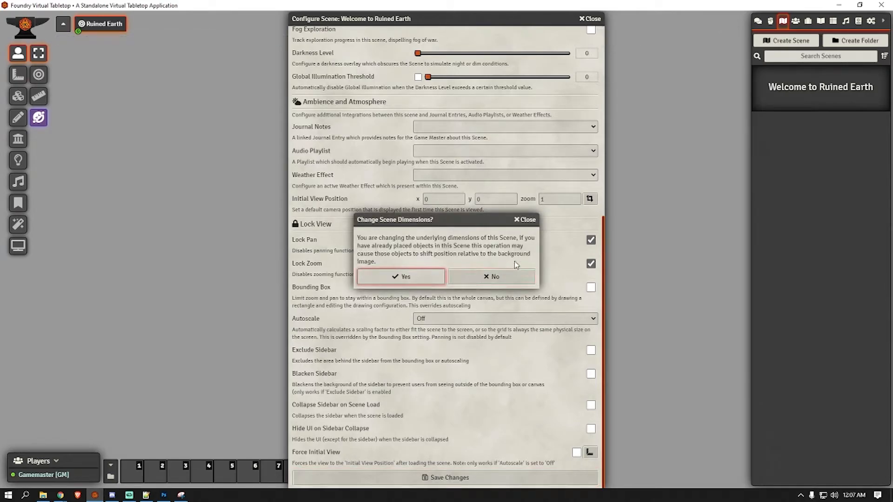
pyautogui.click(526, 220)
# Step: Set the Lock View Autoscale option of the Welcome to Ruined Earth scene to Horizontal Fit and save the configuration
pyautogui.click(781, 88)
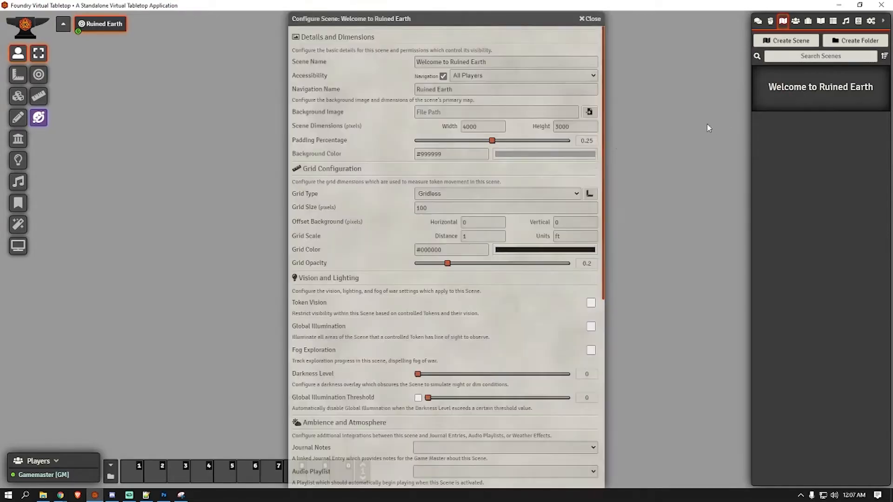
pyautogui.scroll(-2, 372, 258)
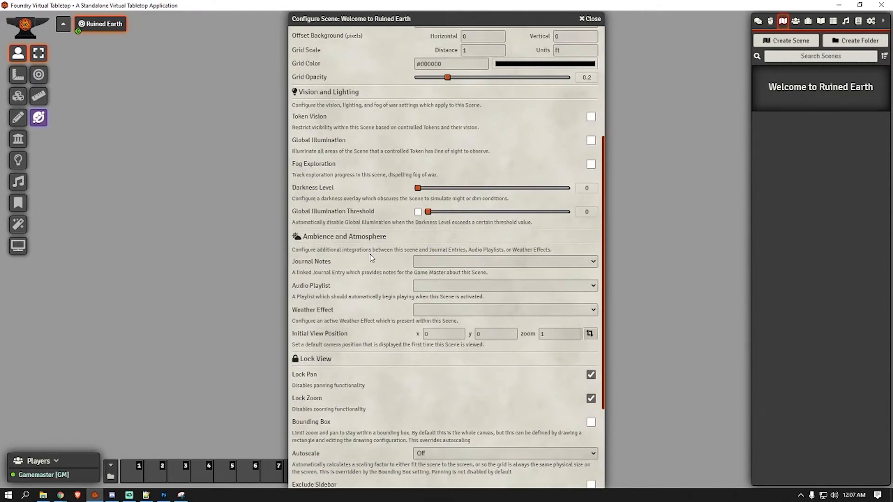
pyautogui.scroll(-3, 395, 252)
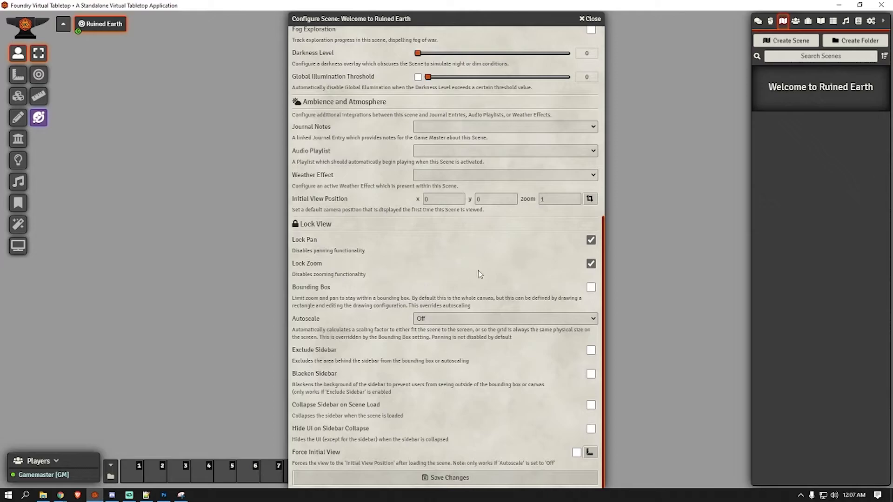
pyautogui.click(428, 319)
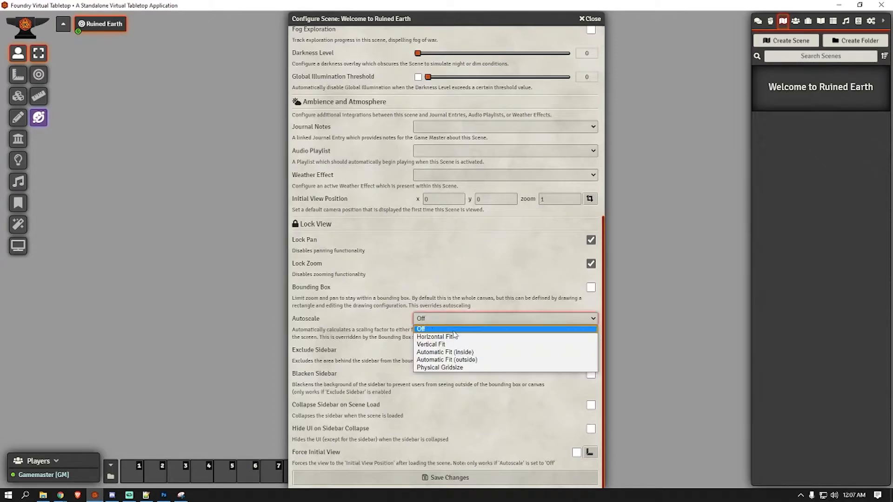
pyautogui.click(463, 336)
pyautogui.click(470, 347)
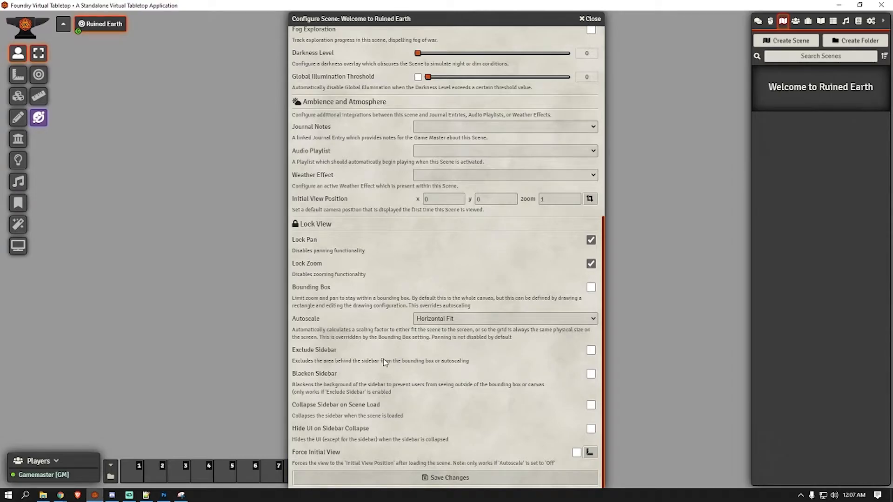
pyautogui.click(369, 479)
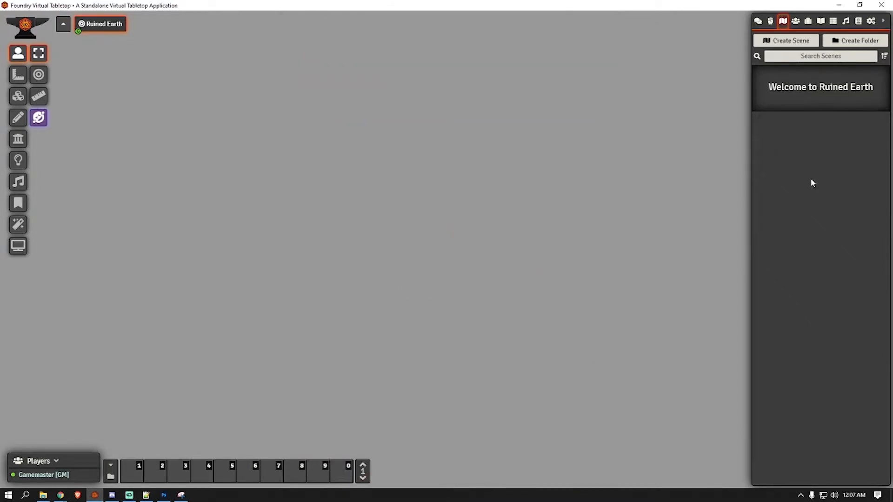
# Step: Choose Assets/Background/BotRE.jpg as the Welcome to Ruined Earth background image, save the scene, and accept the change of scene dimensions
pyautogui.click(820, 86)
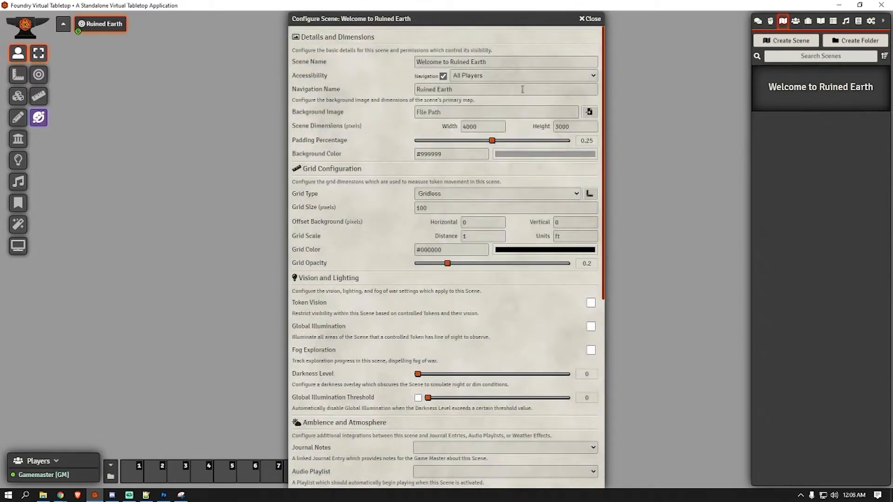
pyautogui.click(589, 112)
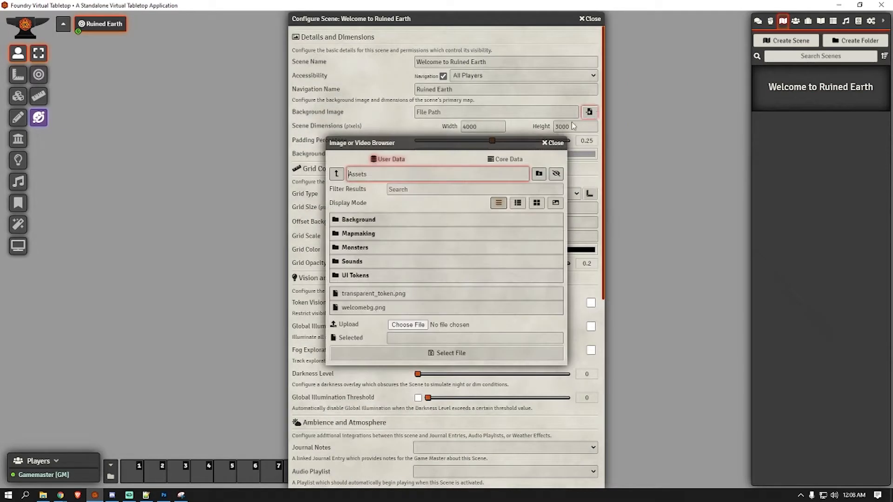
pyautogui.click(359, 222)
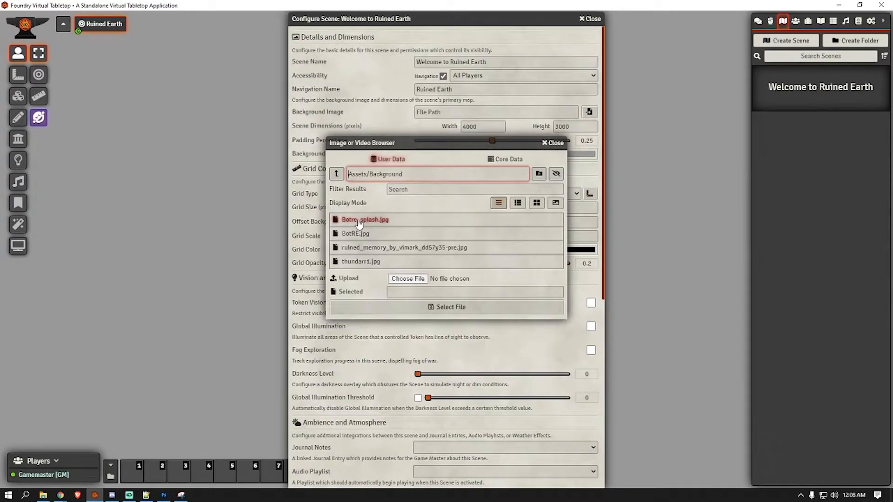
pyautogui.click(356, 233)
pyautogui.click(447, 307)
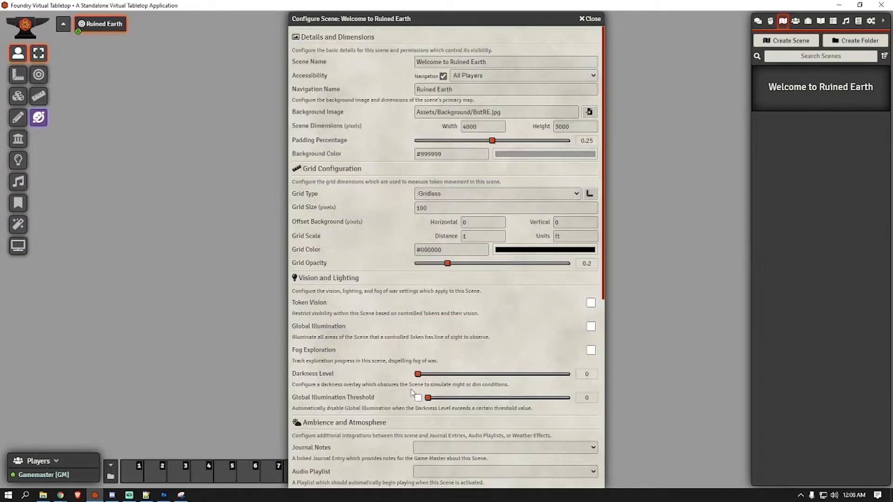
pyautogui.scroll(-1, 431, 440)
pyautogui.scroll(-5, 431, 440)
pyautogui.click(445, 479)
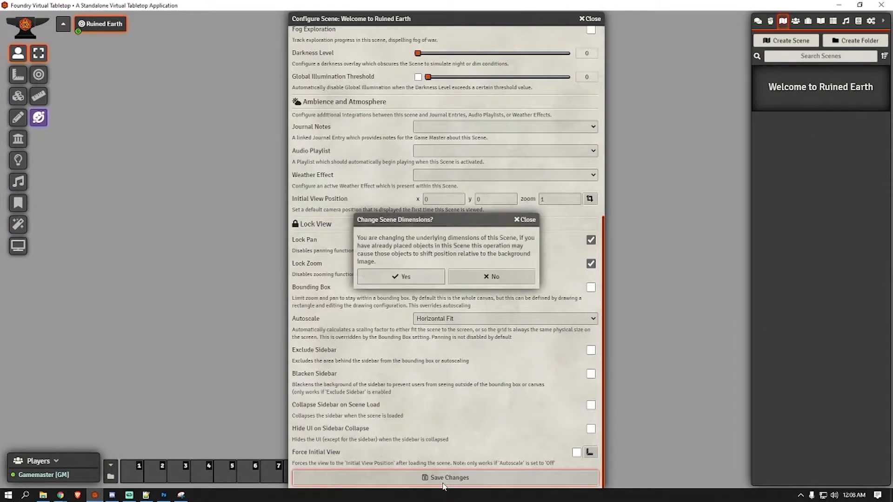
pyautogui.click(414, 280)
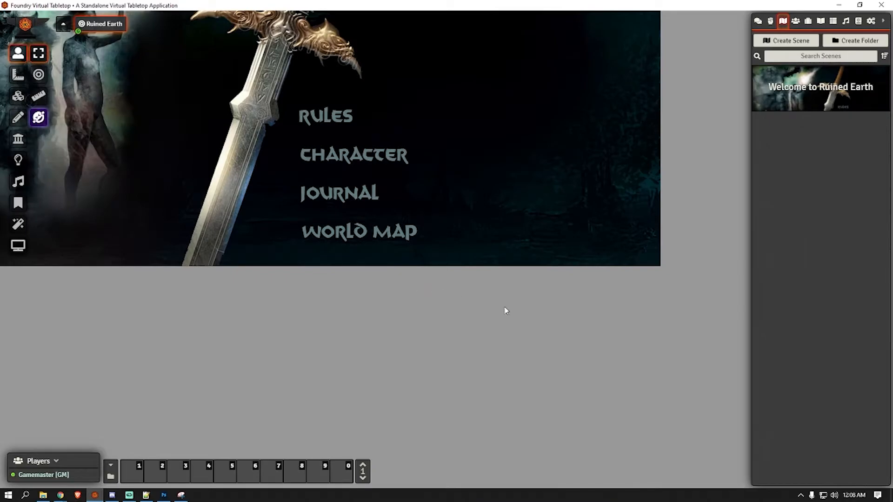
# Step: Test panning and zooming on the welcome scene, and check which modules are active in the world
pyautogui.moveTo(349, 170); pyautogui.dragTo(402, 294)
pyautogui.scroll(-4, 403, 299)
pyautogui.scroll(3, 403, 298)
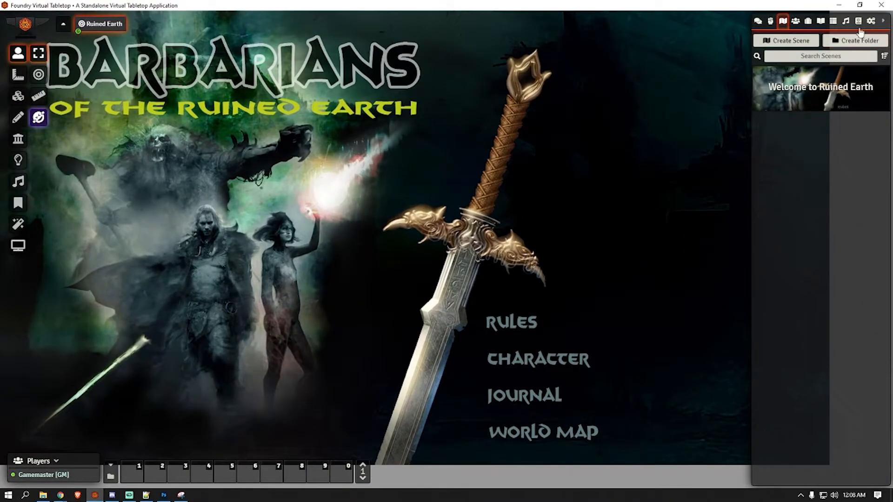
pyautogui.click(872, 21)
pyautogui.click(813, 129)
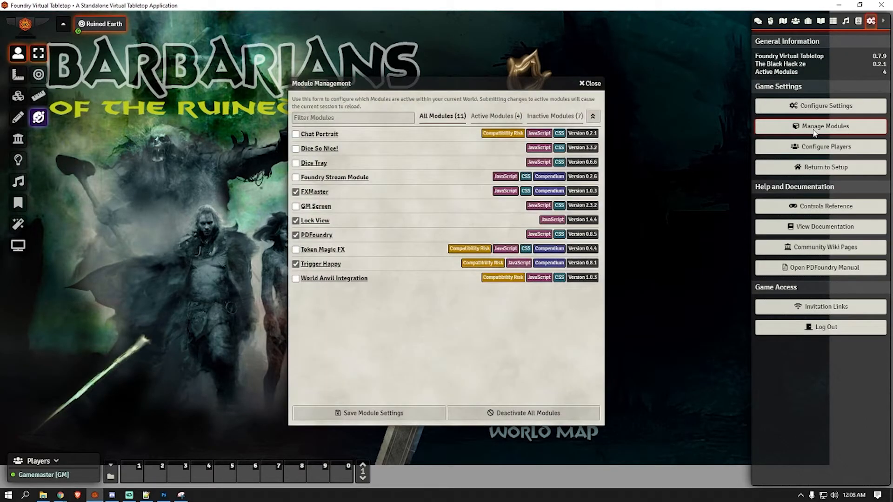
pyautogui.click(590, 84)
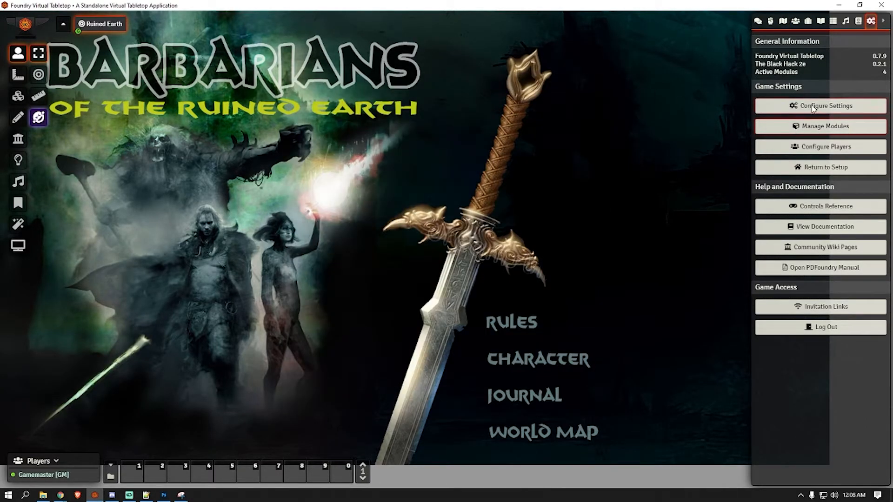
# Step: Enable Control and Viewbox for the Gamemaster in the Lock View user configuration, save it, and close the game settings
pyautogui.click(821, 105)
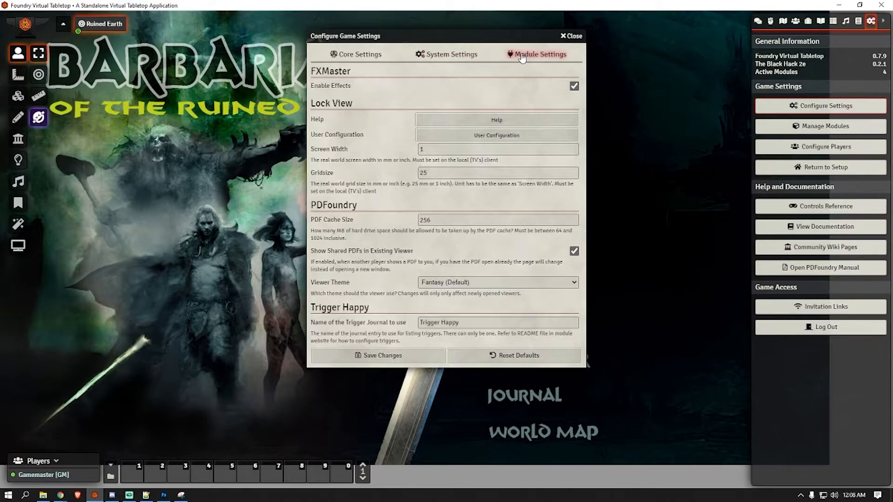
pyautogui.click(467, 134)
pyautogui.click(482, 263)
pyautogui.click(514, 264)
pyautogui.click(512, 282)
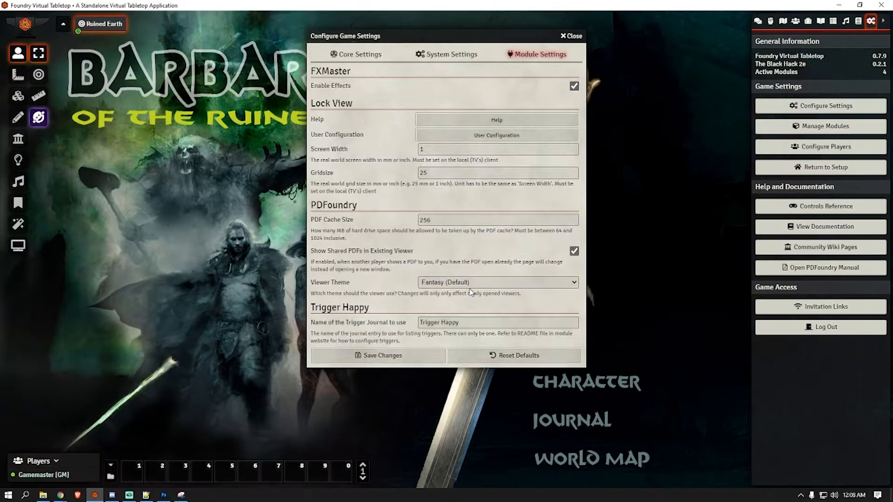
pyautogui.click(566, 37)
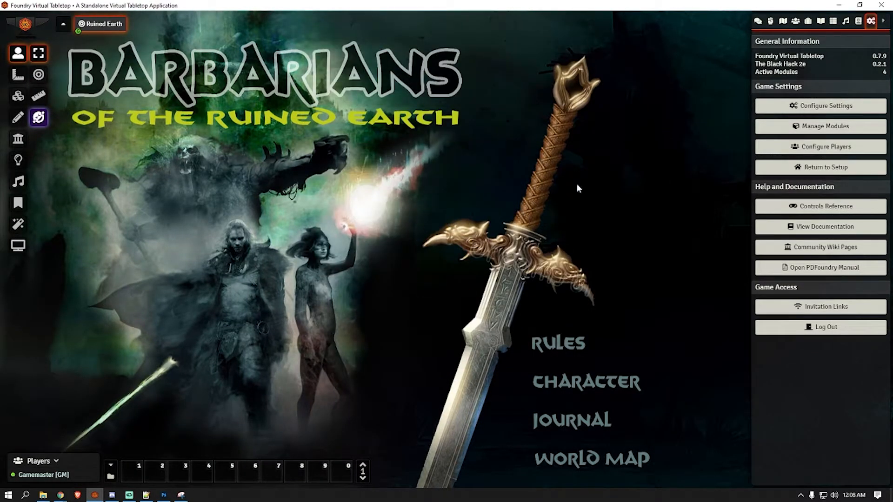
# Step: Review the Gamemaster's Control and Viewbox options in the Lock View user configuration and save the module settings
pyautogui.click(819, 106)
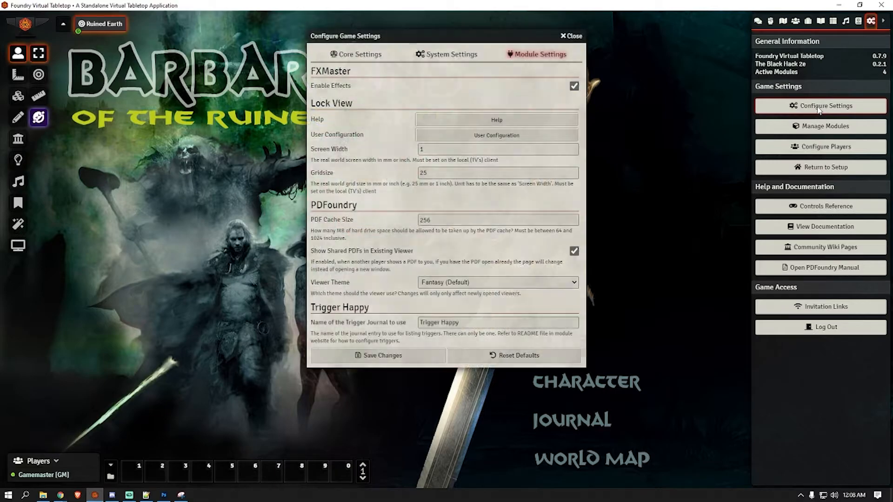
pyautogui.click(501, 138)
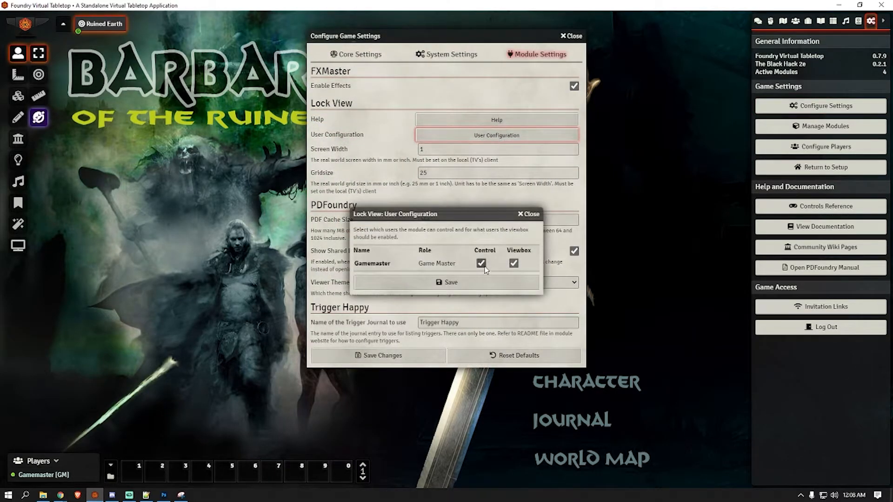
pyautogui.click(454, 283)
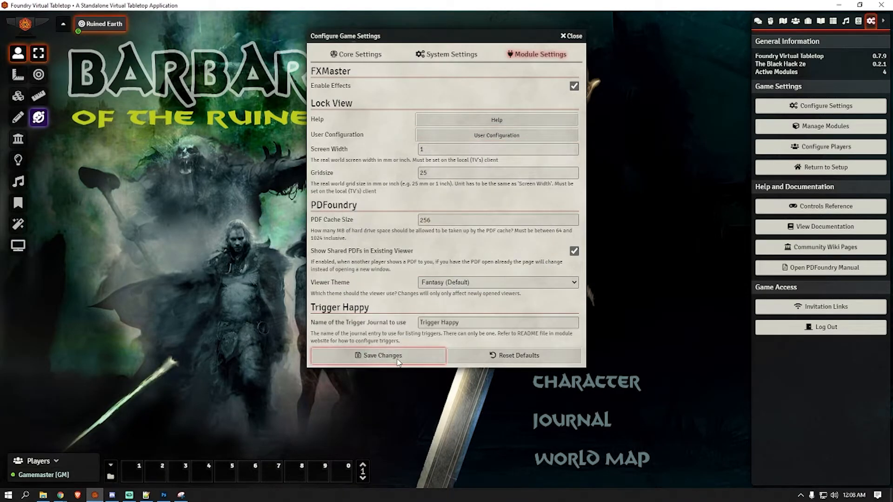
pyautogui.click(383, 359)
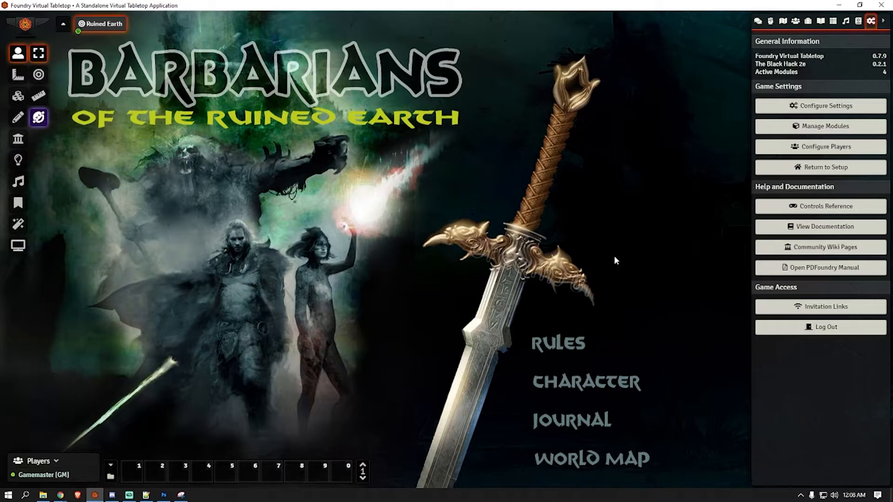
# Step: Create a new actor named Player 1 of type character
pyautogui.click(793, 23)
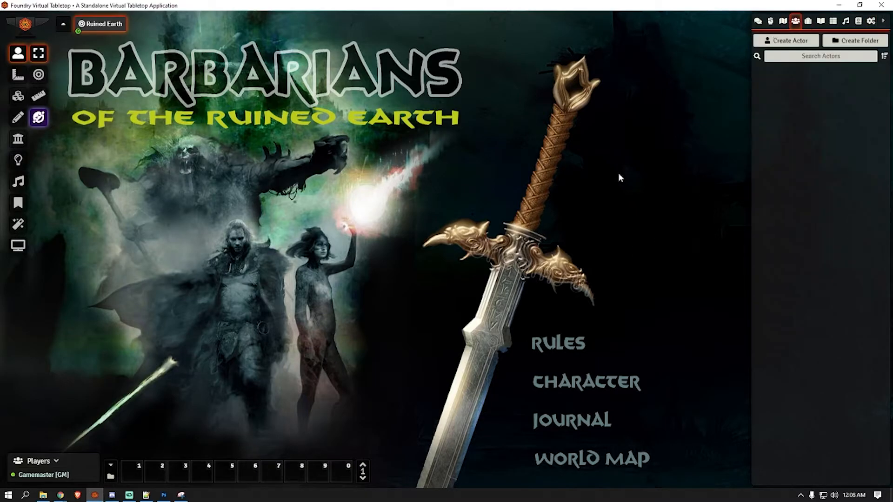
pyautogui.click(811, 41)
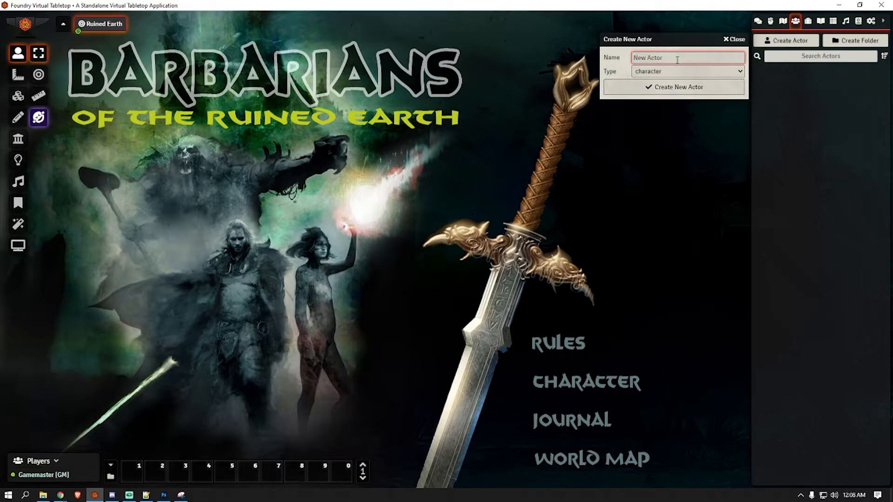
pyautogui.write('Player 1')
pyautogui.click(688, 71)
pyautogui.click(684, 80)
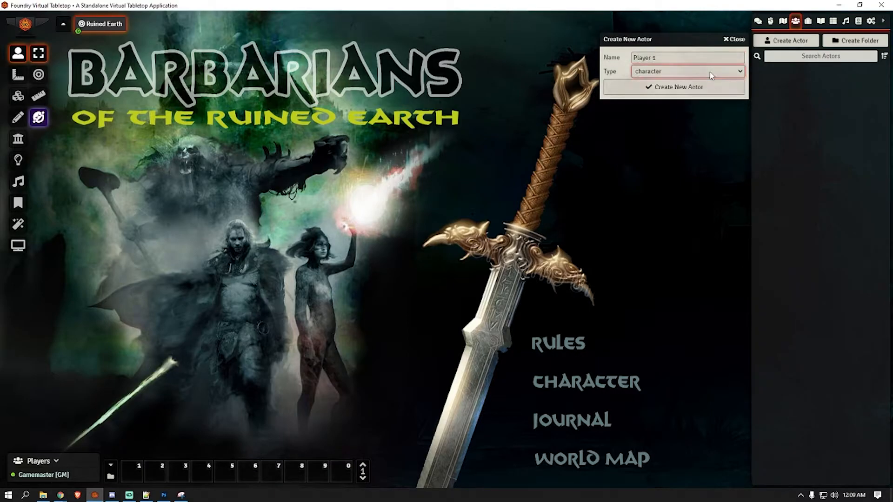
pyautogui.click(688, 87)
# Step: Set Player 1's portrait to Adventurer Male.png from the Assets/Monsters folder and close the character sheet
pyautogui.click(295, 135)
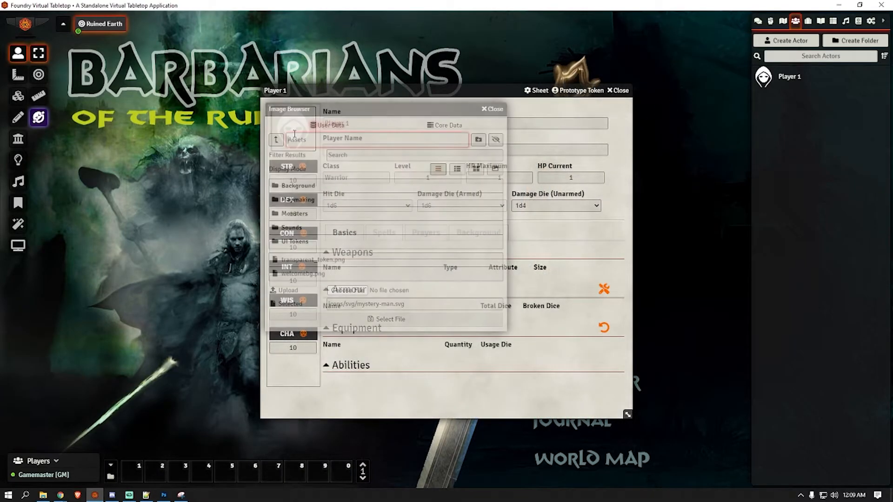
pyautogui.click(478, 141)
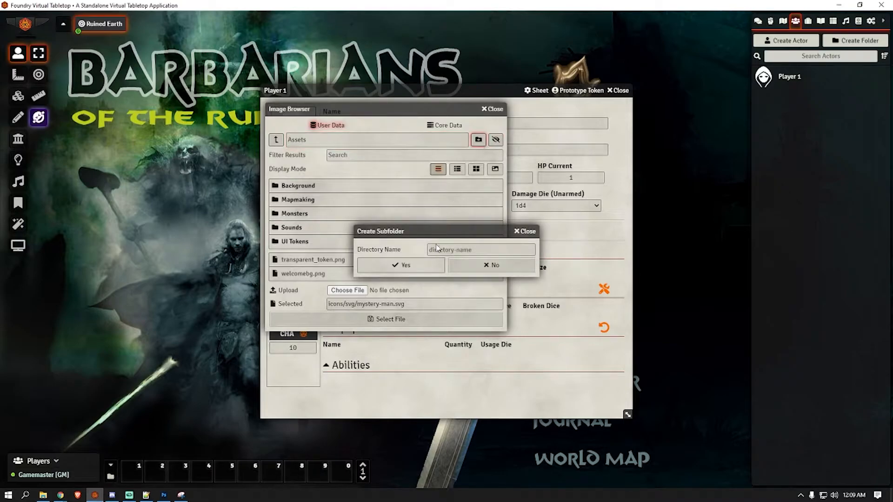
pyautogui.click(479, 265)
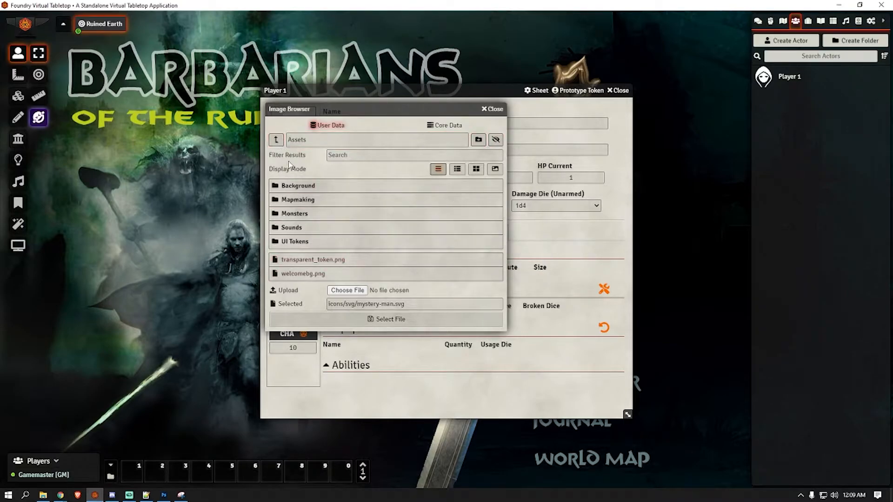
pyautogui.click(297, 243)
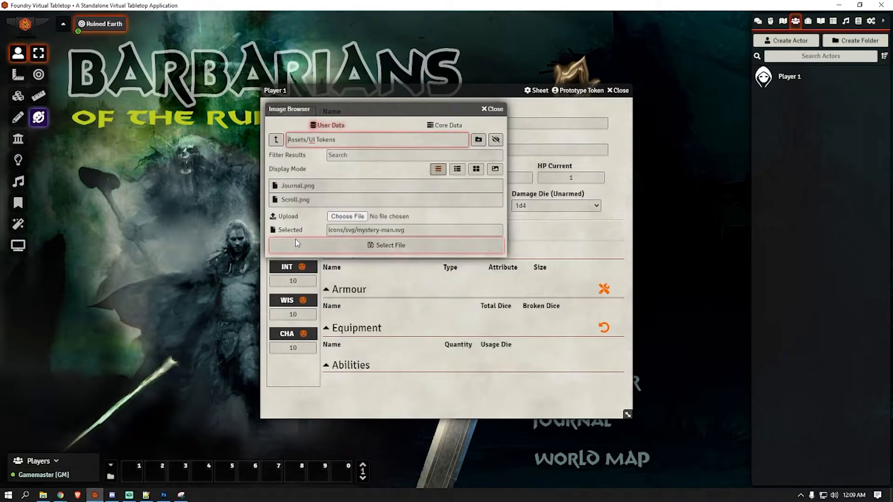
pyautogui.click(277, 142)
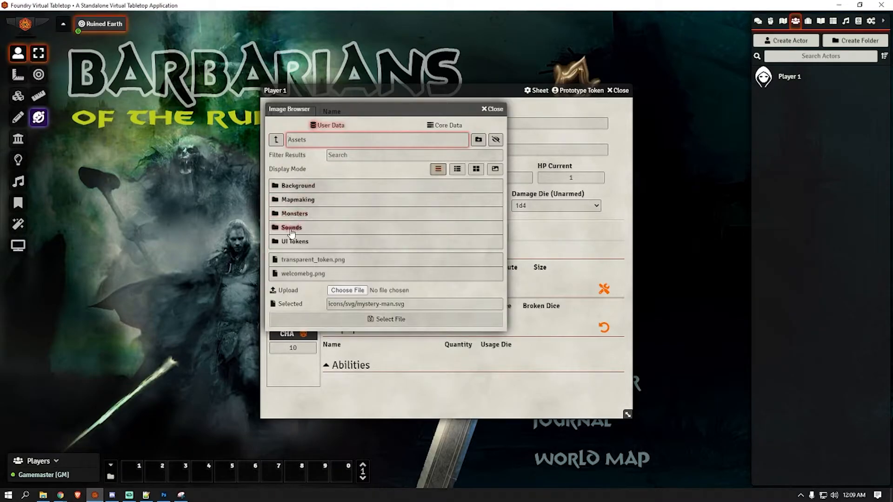
pyautogui.click(294, 214)
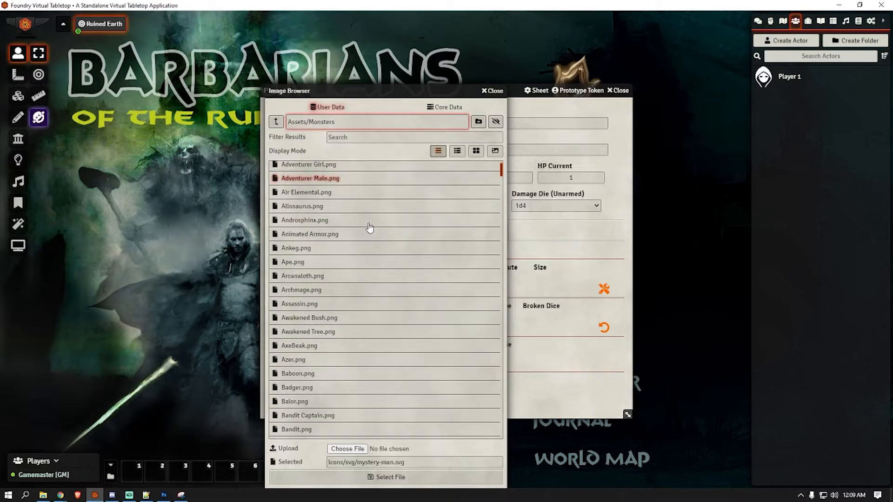
pyautogui.click(301, 224)
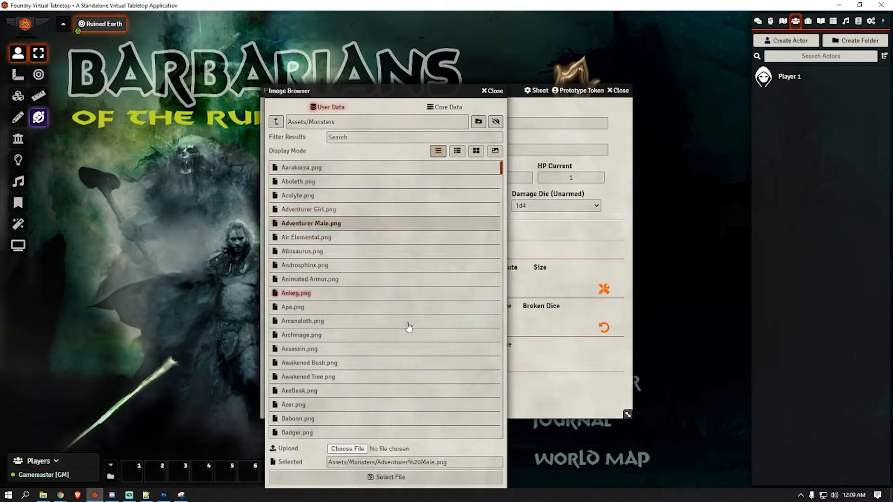
pyautogui.click(414, 478)
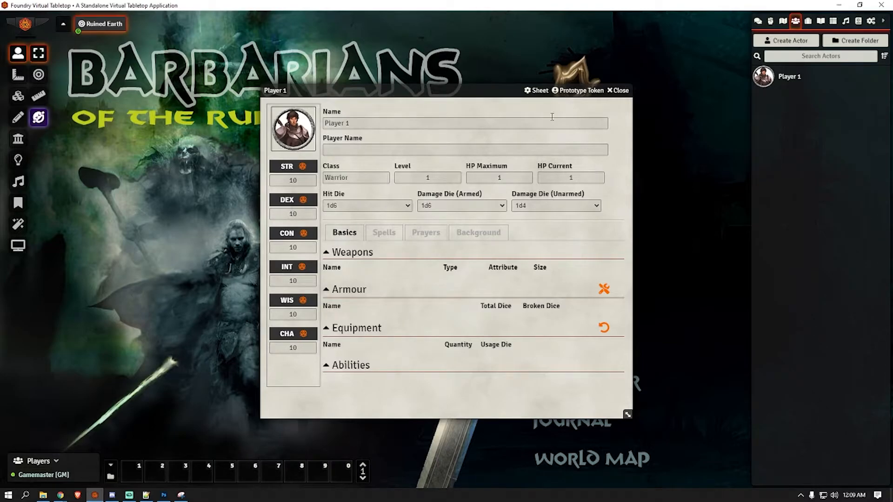
pyautogui.click(621, 93)
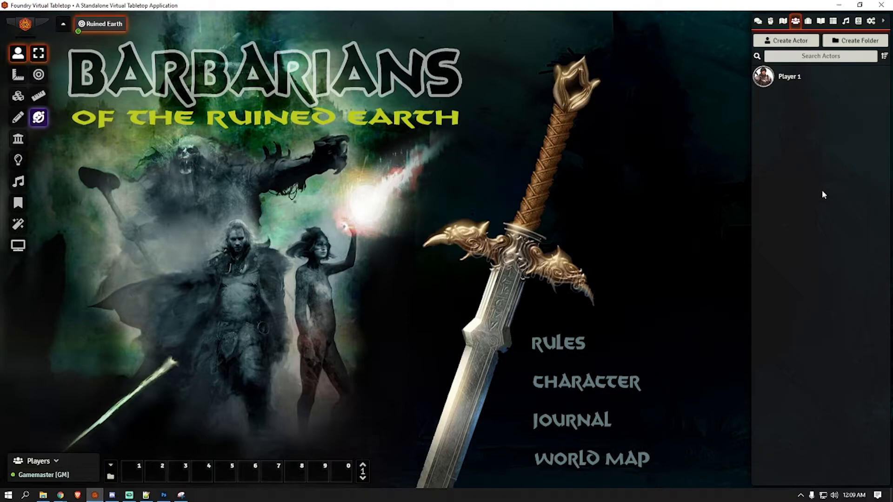
# Step: Create a PDF journal entry named Handbook with the PDF code handbook
pyautogui.click(822, 22)
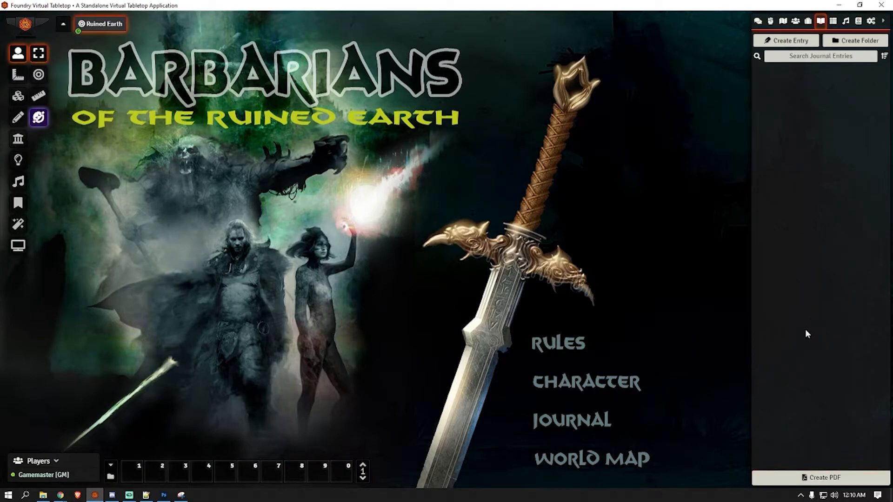
pyautogui.click(824, 478)
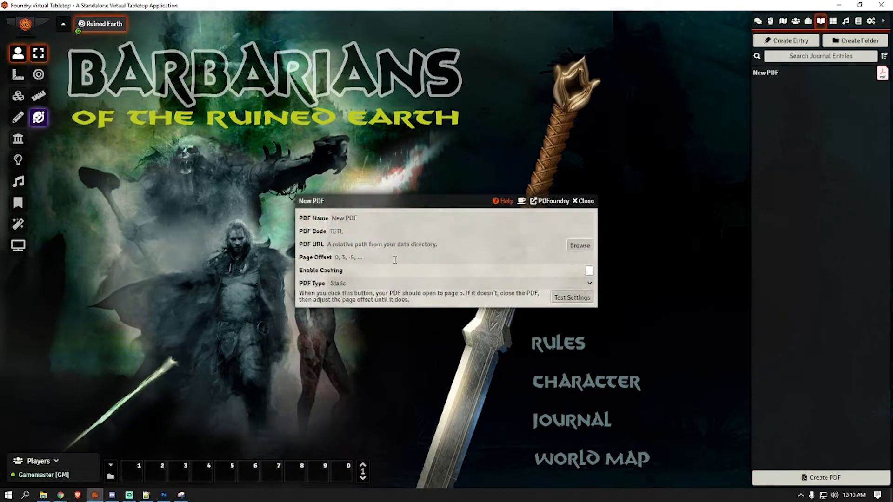
pyautogui.click(374, 215)
pyautogui.press('BackSpace')
pyautogui.press('BackSpace')
pyautogui.press('BackSpace')
pyautogui.press('BackSpace')
pyautogui.press('BackSpace')
pyautogui.press('BackSpace')
pyautogui.press('BackSpace')
pyautogui.write('Handbook')
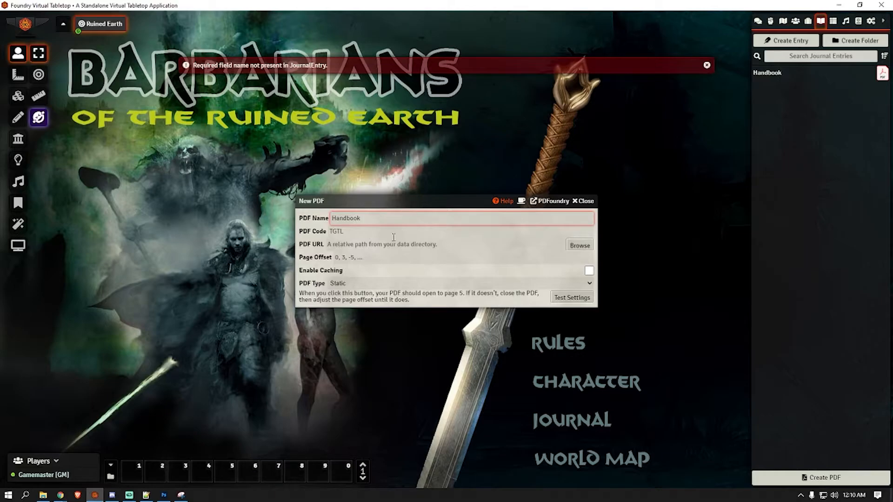
pyautogui.click(365, 236)
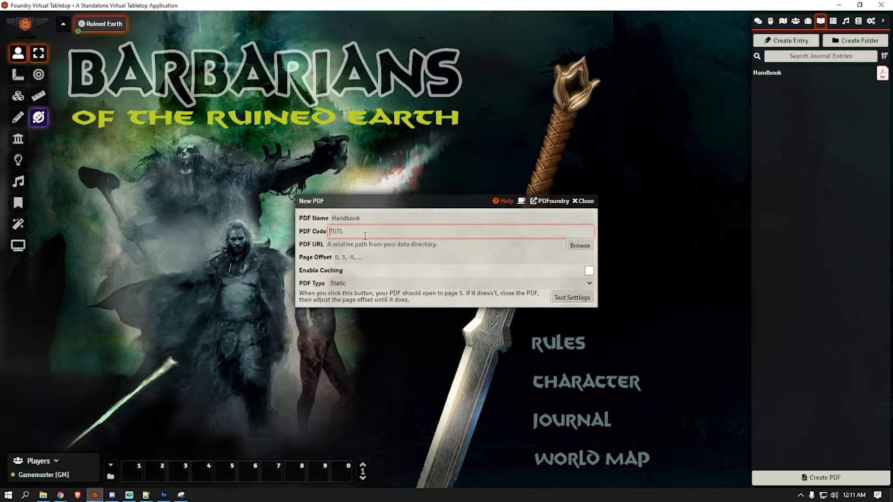
pyautogui.write('handbook')
pyautogui.click(580, 245)
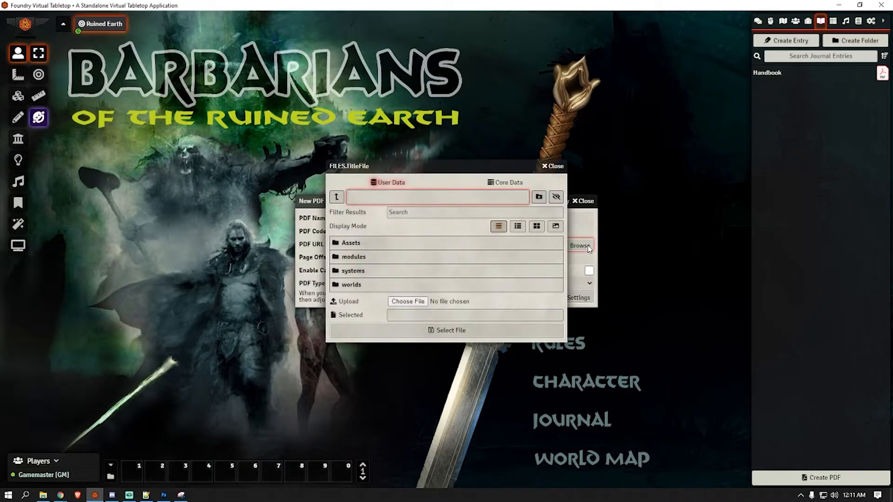
pyautogui.click(43, 495)
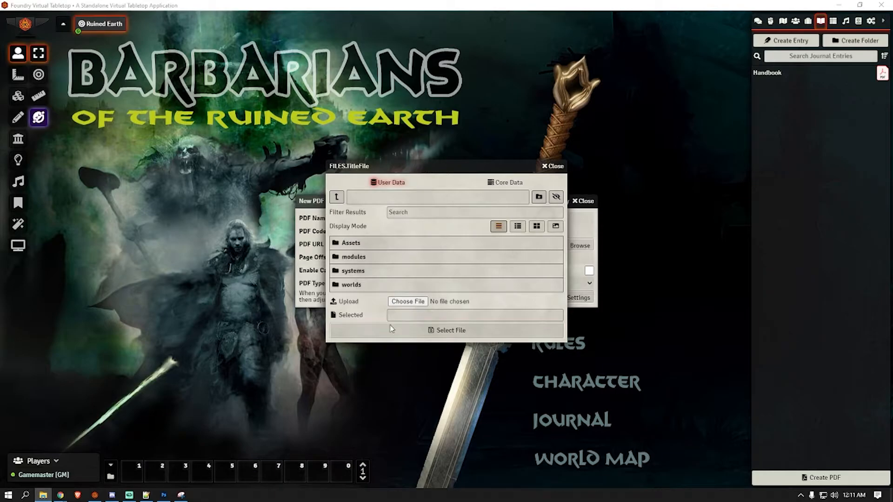
pyautogui.click(345, 198)
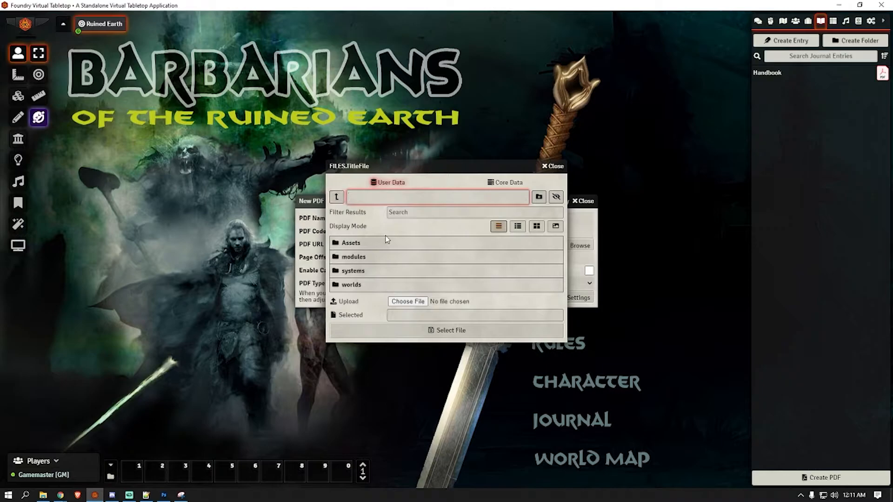
pyautogui.click(554, 166)
# Step: Link the Handbook entry to DIYRPG_BotRE_screenRes_complete_v2.pdf from the Assets/Rules PDFs/botre folder
pyautogui.click(581, 246)
pyautogui.click(363, 244)
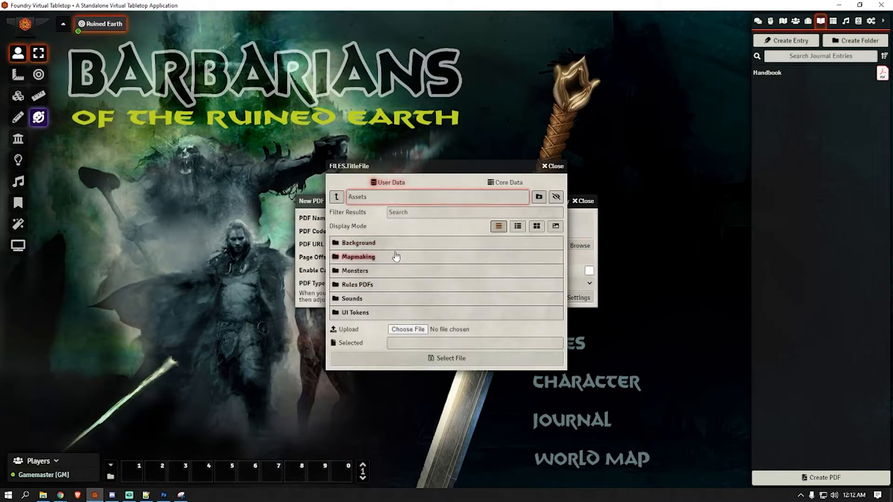
pyautogui.click(354, 287)
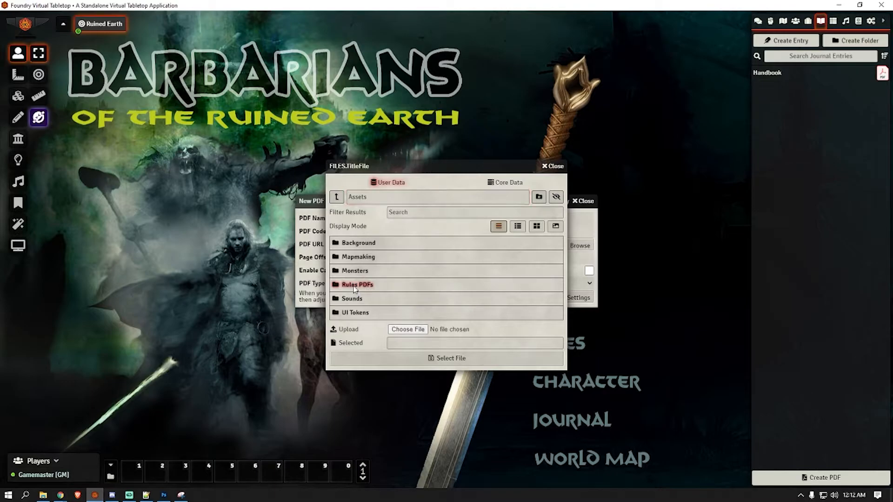
pyautogui.click(353, 244)
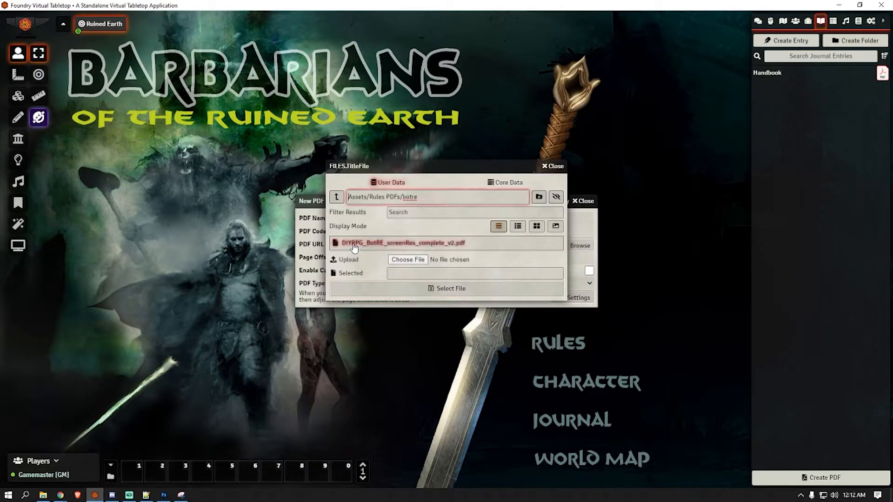
pyautogui.click(355, 244)
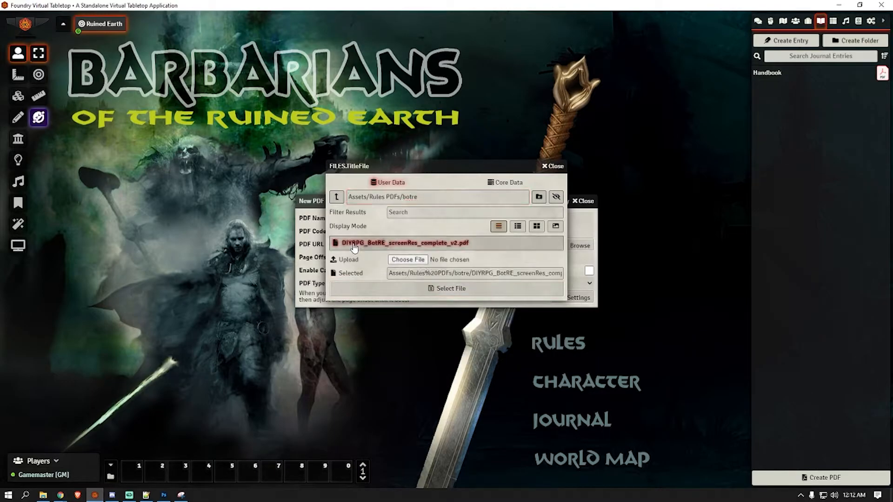
pyautogui.click(418, 290)
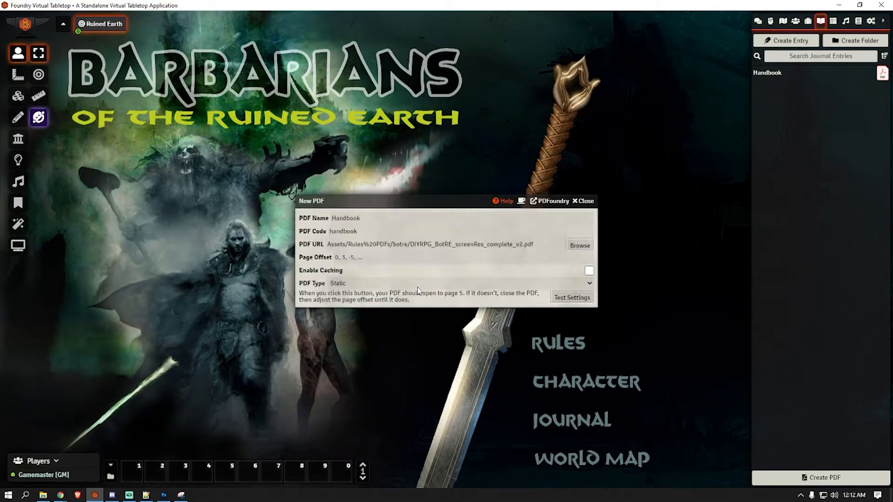
# Step: Keep the Handbook's PDF type as Static and enable caching for it
pyautogui.click(355, 285)
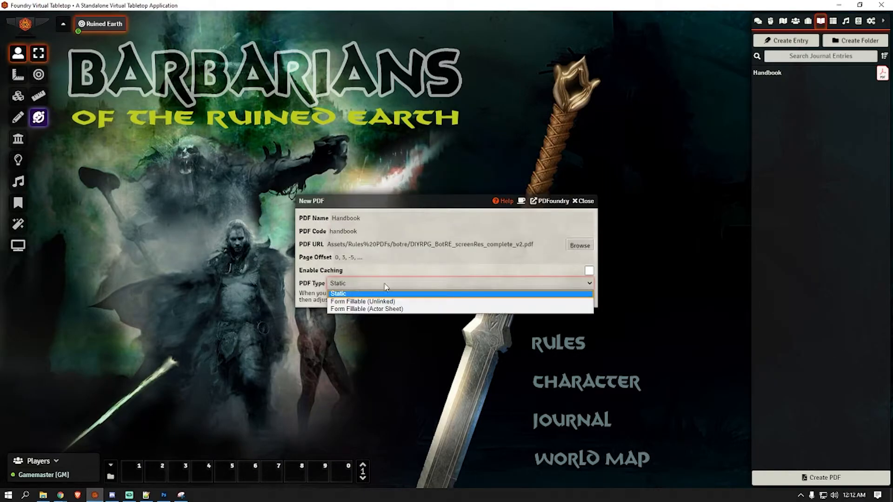
pyautogui.click(384, 283)
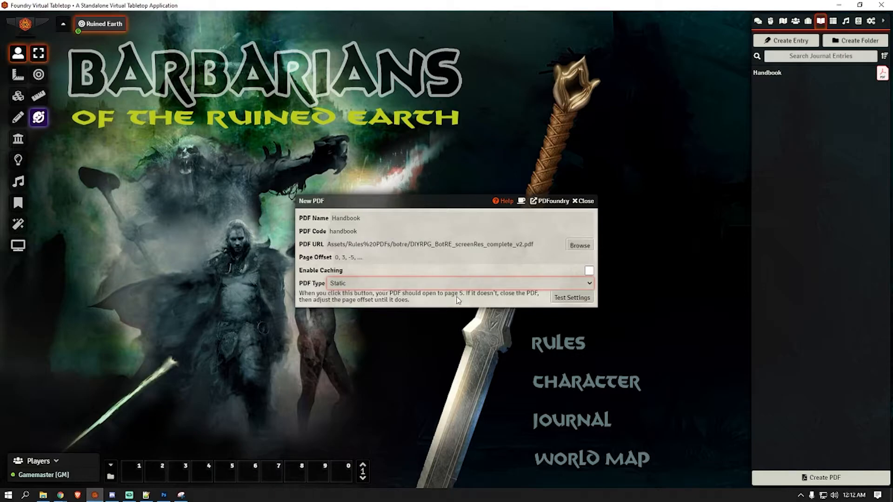
pyautogui.click(589, 271)
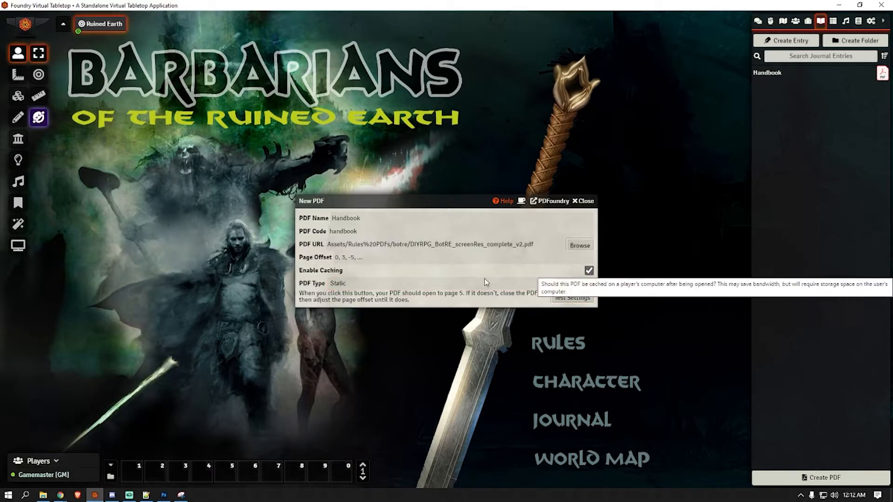
# Step: Test the Handbook's PDF settings, check the opened page and the cover, and close the viewer
pyautogui.click(571, 298)
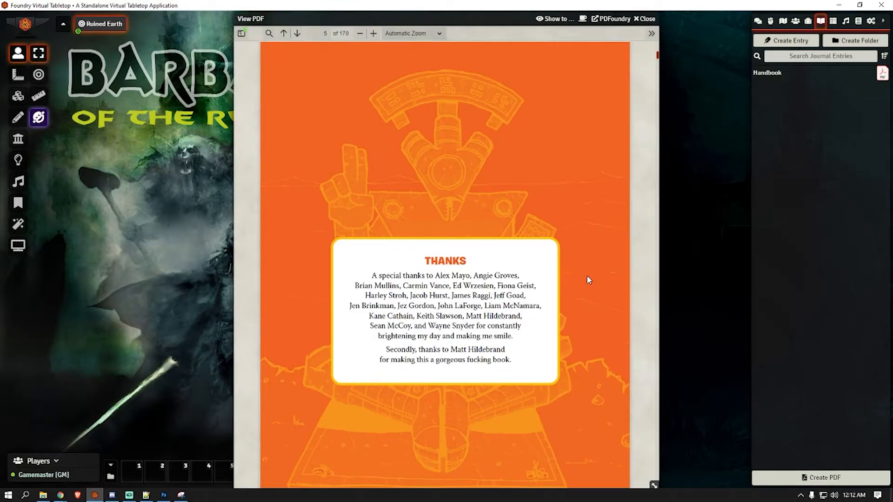
pyautogui.scroll(-5, 589, 279)
pyautogui.scroll(20, 589, 279)
pyautogui.scroll(15, 588, 279)
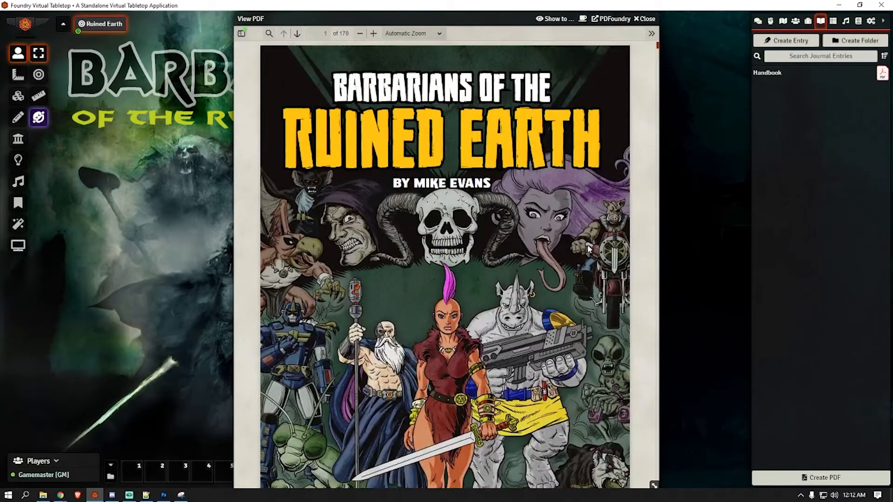
pyautogui.click(645, 18)
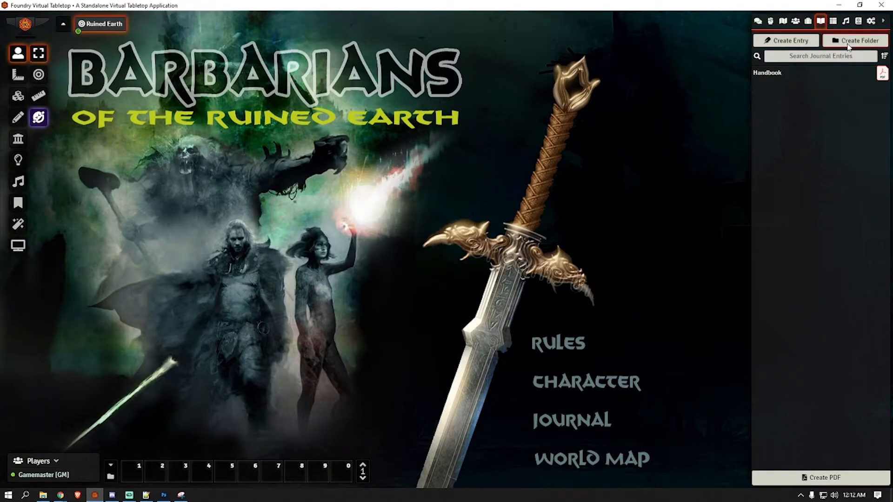
# Step: Create a journal folder named Trigger Happy
pyautogui.click(847, 46)
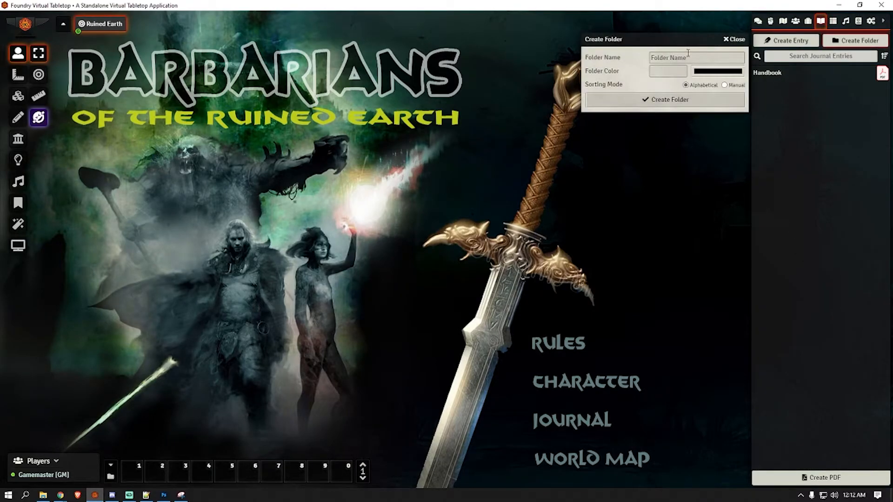
pyautogui.click(733, 40)
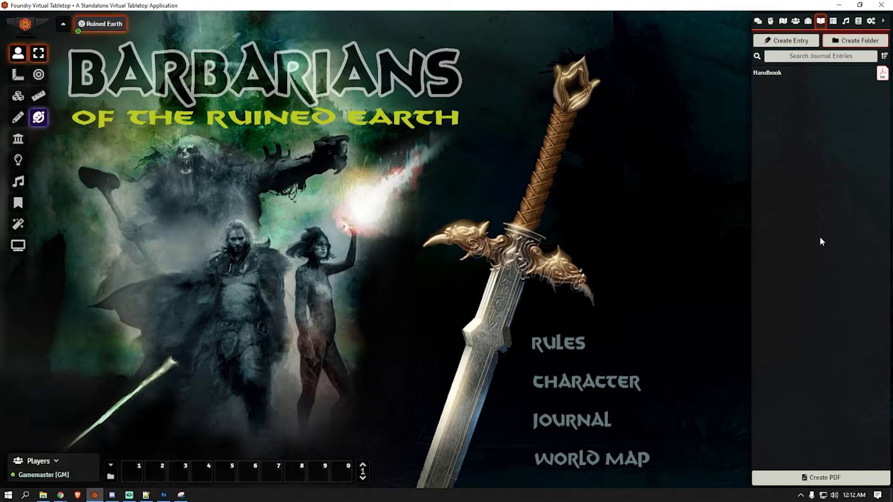
pyautogui.click(847, 45)
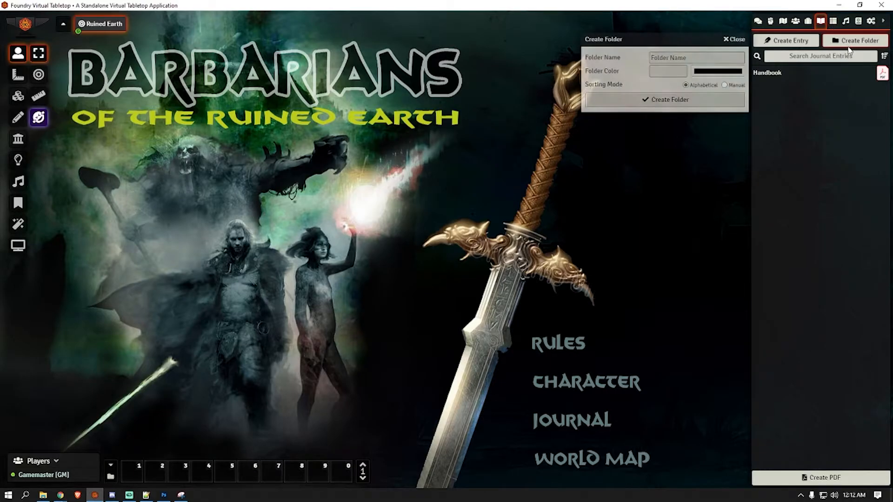
pyautogui.click(681, 58)
pyautogui.write('Trigger Happy')
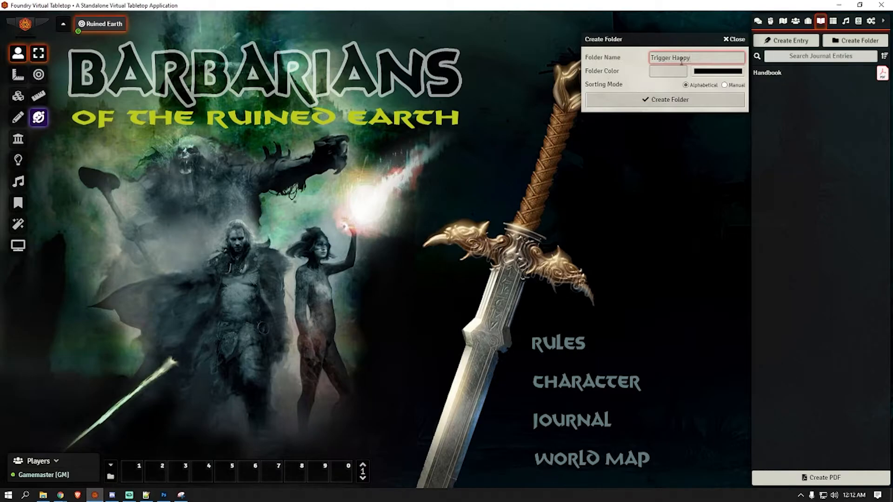
pyautogui.press('Return')
# Step: Create a journal entry named Trigger inside the Trigger Happy folder
pyautogui.click(883, 74)
pyautogui.click(680, 91)
pyautogui.write('Trigger')
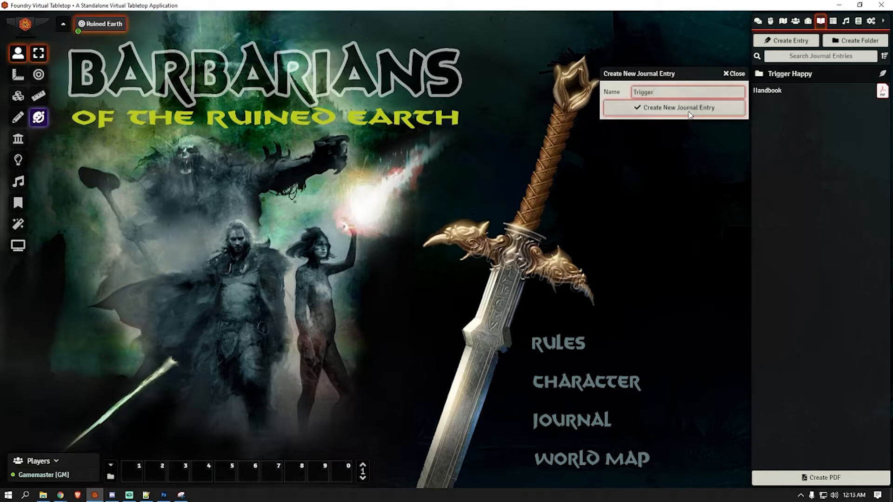
pyautogui.click(689, 111)
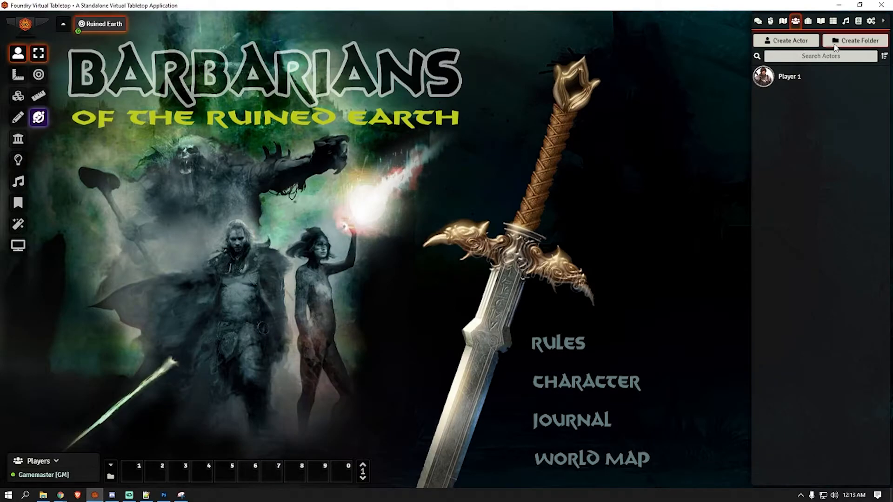
# Step: Create an actor folder named Triggers
pyautogui.click(862, 41)
pyautogui.click(672, 57)
pyautogui.write('Triggers')
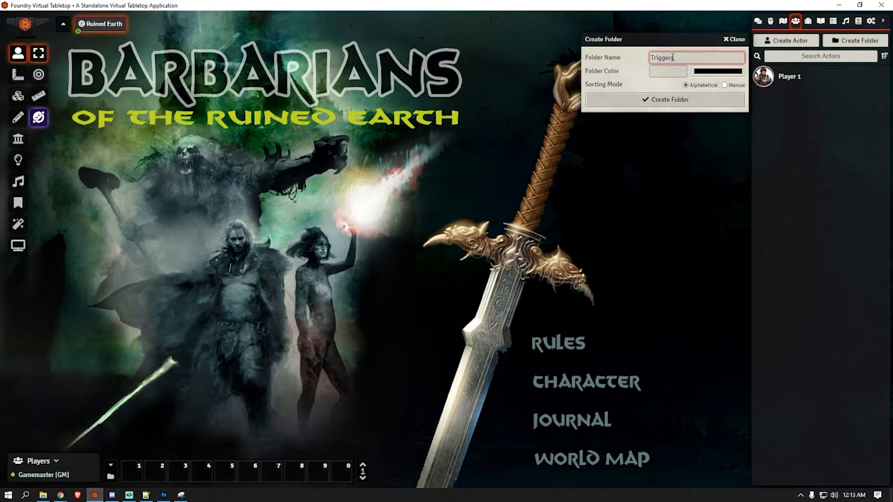
pyautogui.click(675, 106)
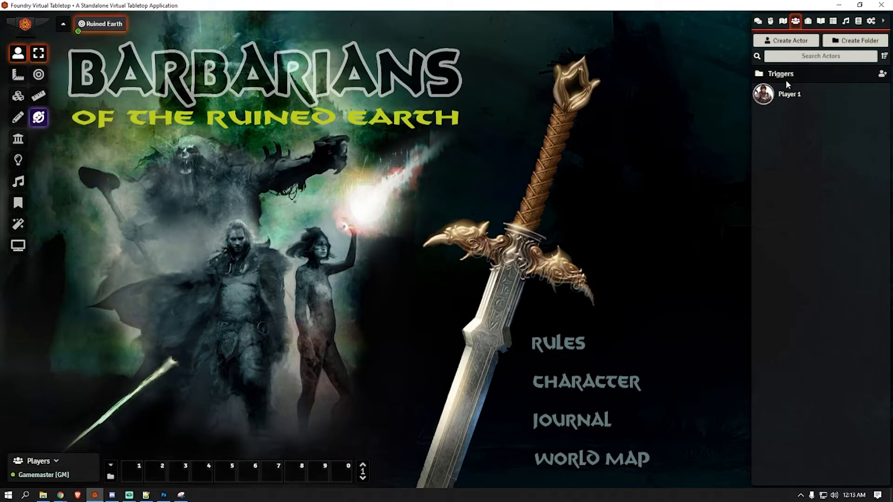
# Step: Create an actor named rules_trigger of type creature inside the Triggers folder
pyautogui.click(883, 73)
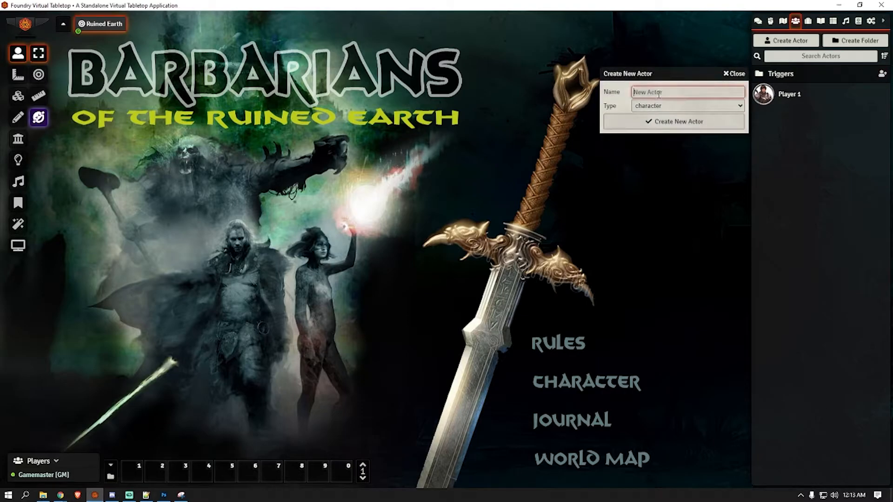
pyautogui.write('rules_trigger')
pyautogui.click(671, 108)
pyautogui.click(671, 108)
pyautogui.click(672, 108)
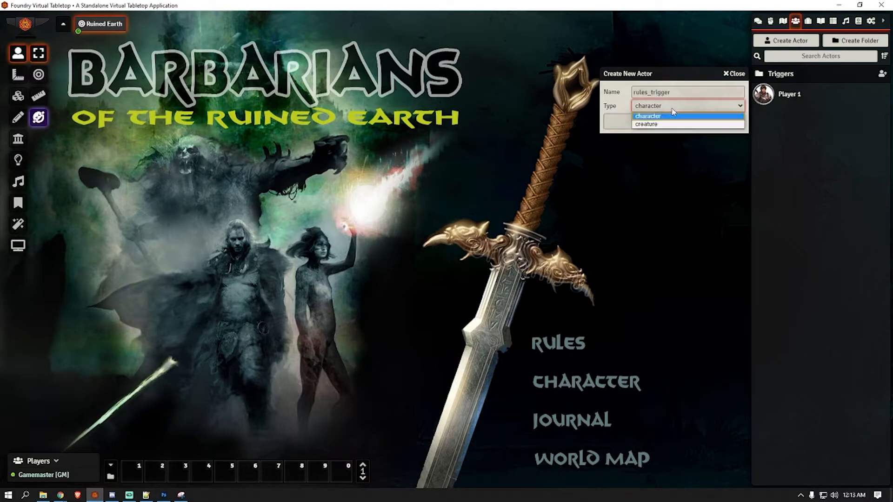
pyautogui.click(668, 124)
pyautogui.click(660, 122)
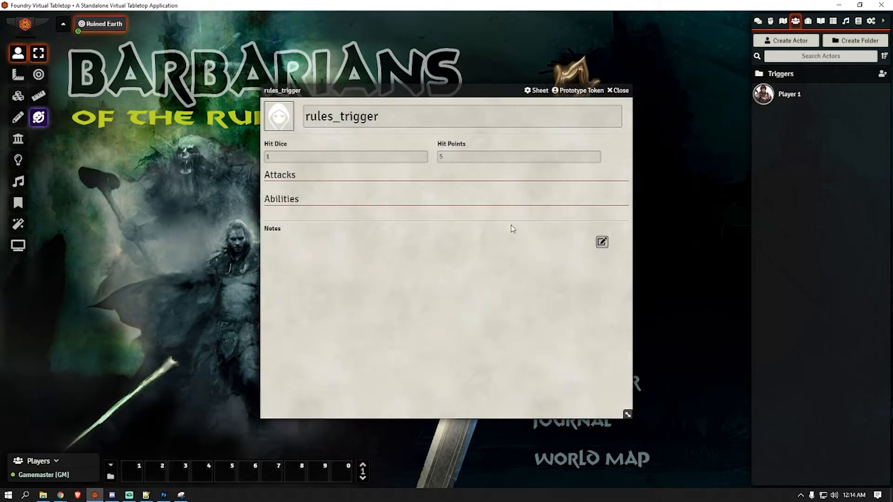
# Step: Open rules_trigger's prototype token configuration, set the actor's portrait to transparent_token.png from the Assets folder, and review the token's character and image settings
pyautogui.click(581, 91)
pyautogui.click(280, 115)
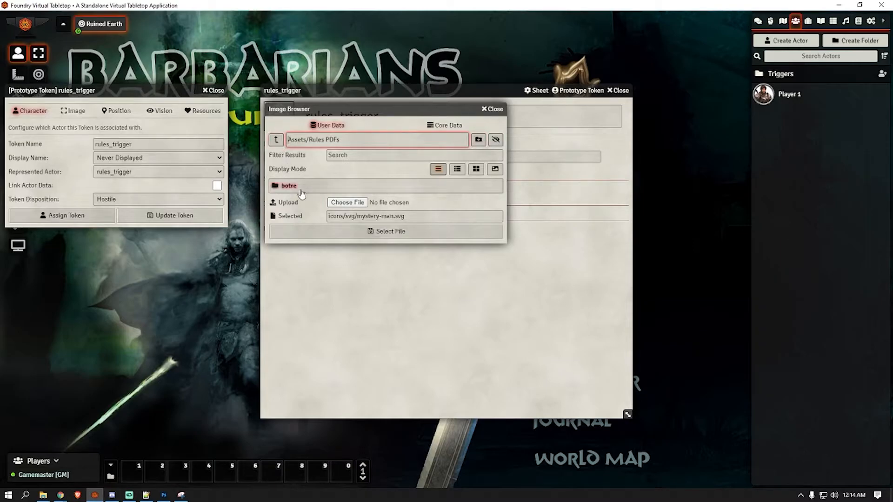
pyautogui.click(276, 140)
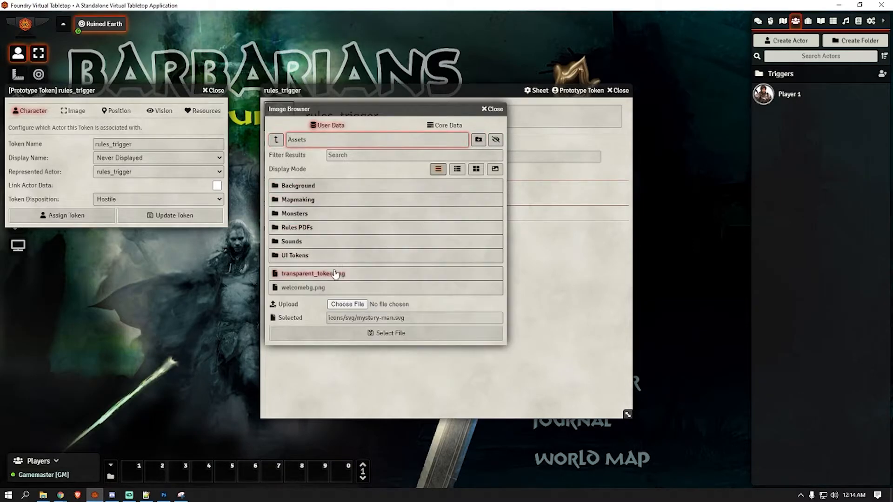
pyautogui.click(322, 274)
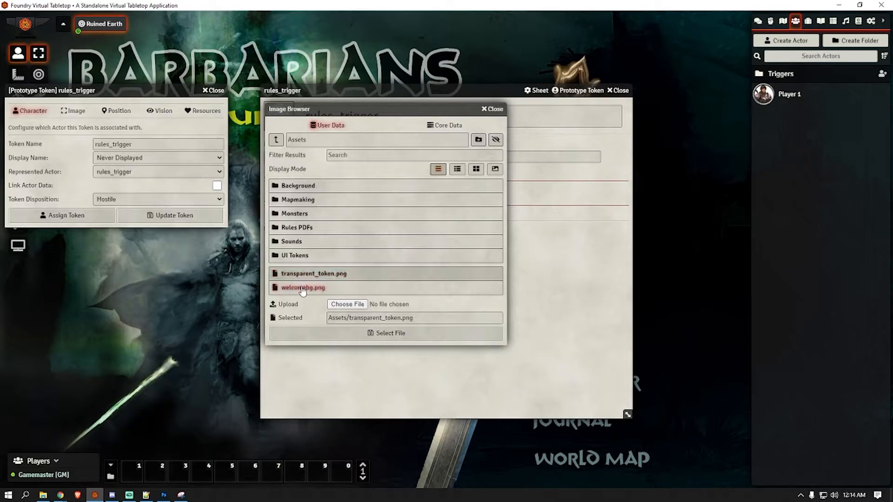
pyautogui.click(335, 336)
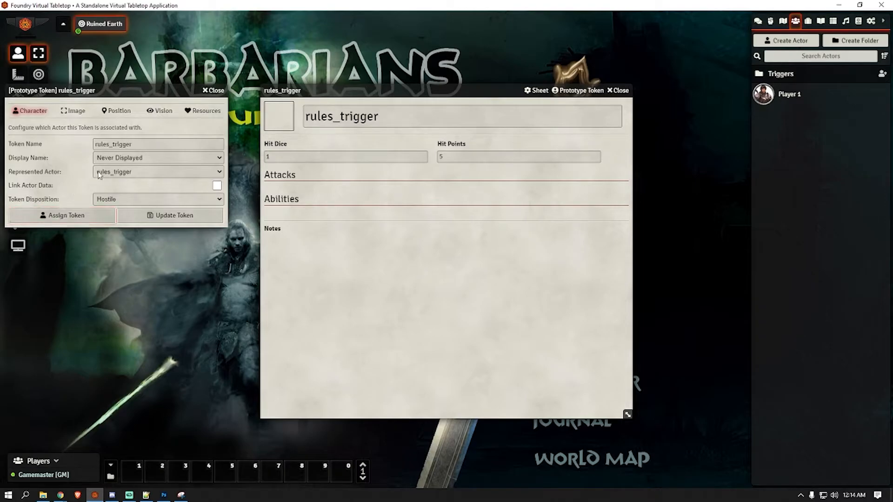
pyautogui.click(78, 116)
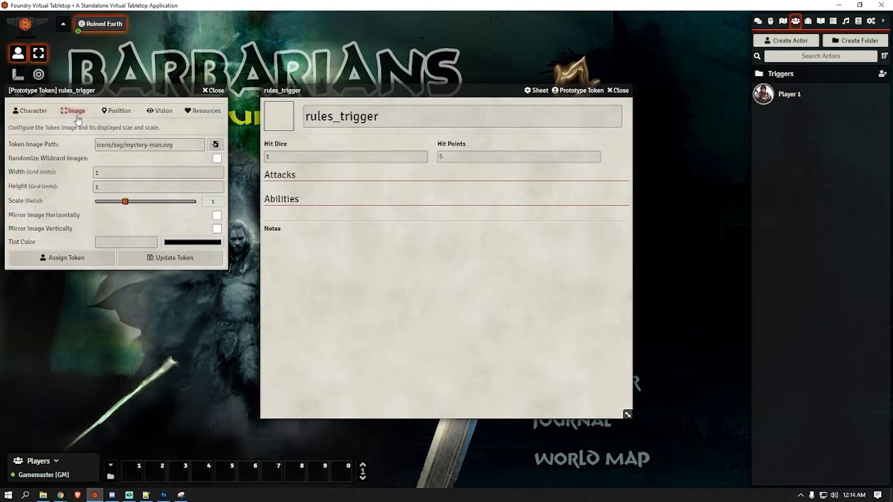
pyautogui.click(31, 111)
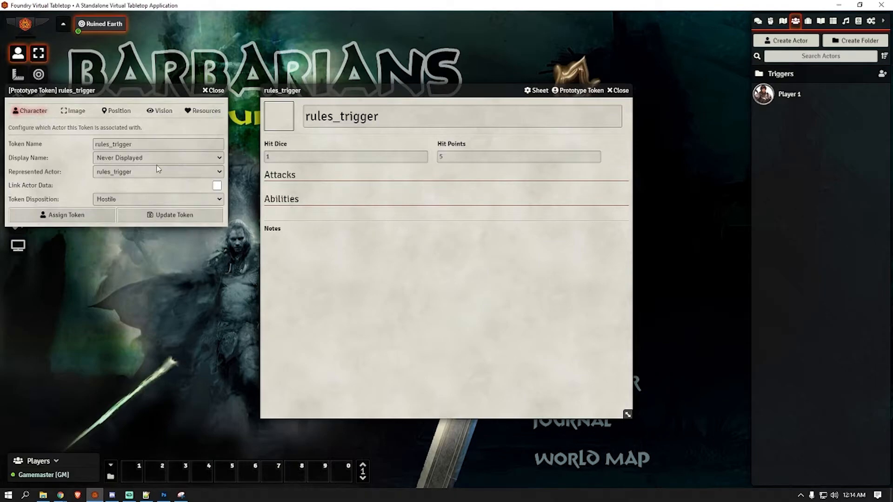
# Step: Set rules_trigger's prototype token disposition to Friendly, update the token and close the actor sheet
pyautogui.click(131, 200)
pyautogui.click(125, 222)
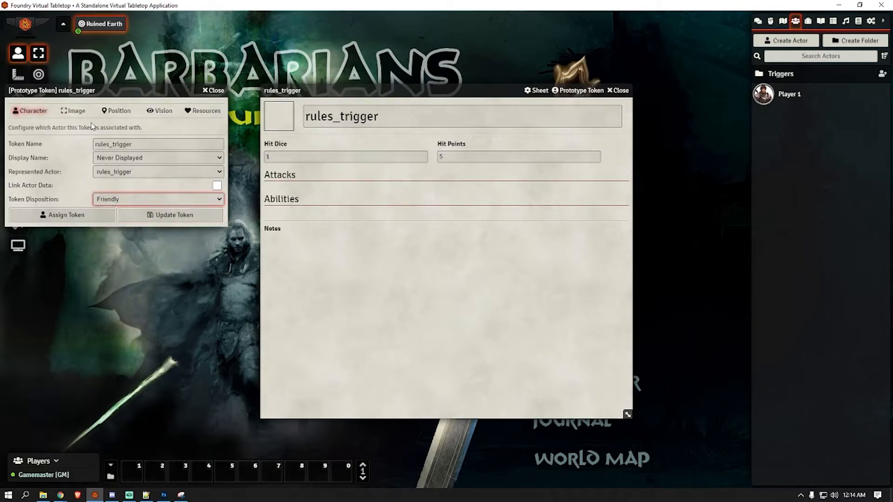
pyautogui.click(77, 112)
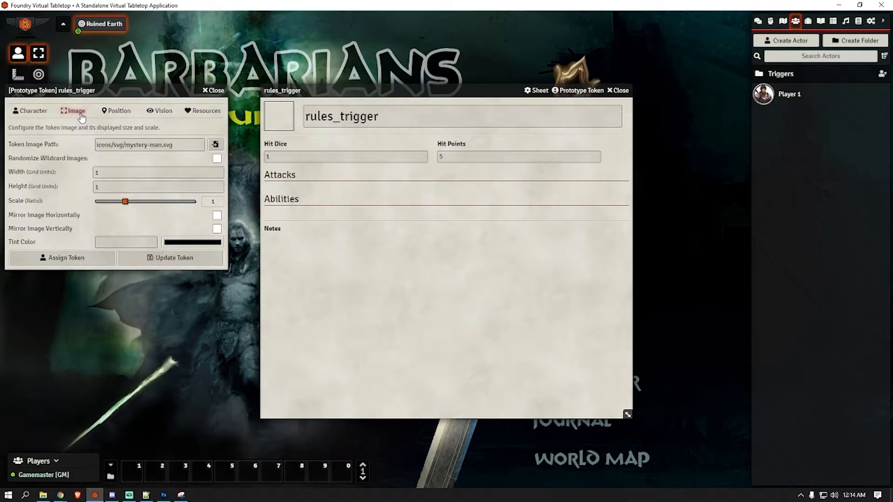
pyautogui.click(159, 111)
pyautogui.click(156, 312)
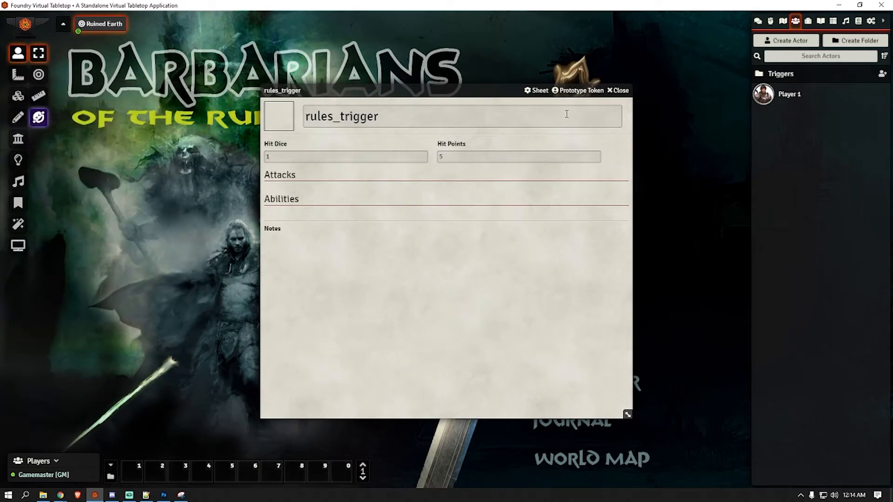
pyautogui.click(619, 91)
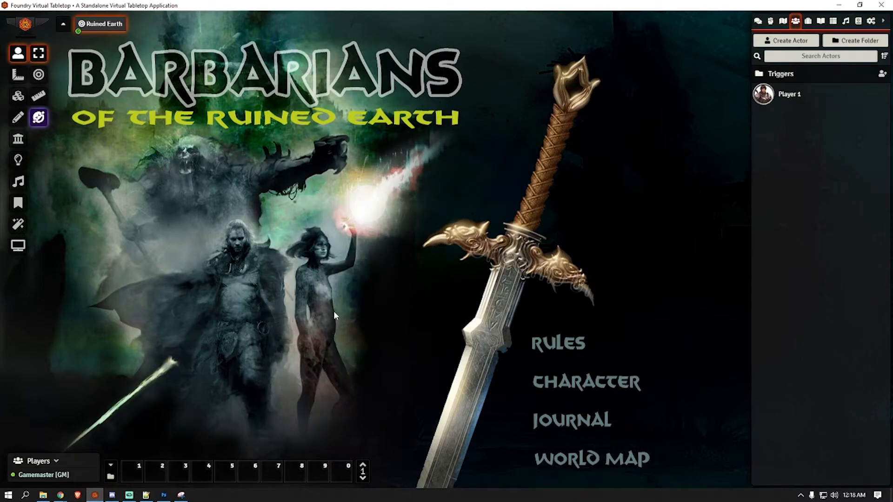
# Step: Create a script macro named OpenHandbook from the macros directory
pyautogui.click(110, 478)
pyautogui.click(435, 182)
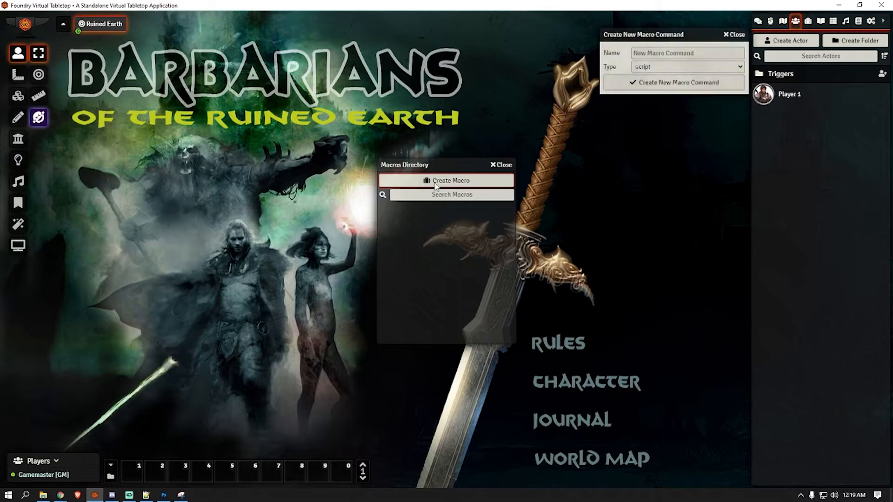
pyautogui.click(679, 53)
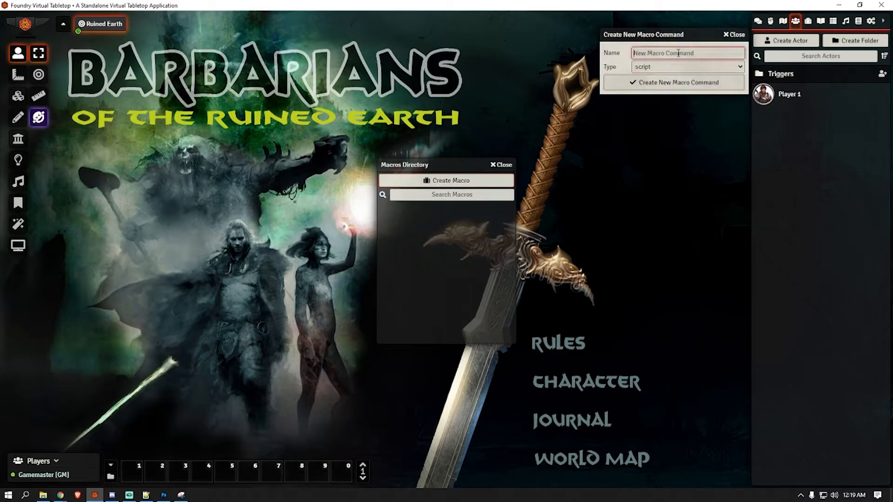
pyautogui.write('OpenHandbook')
pyautogui.click(642, 84)
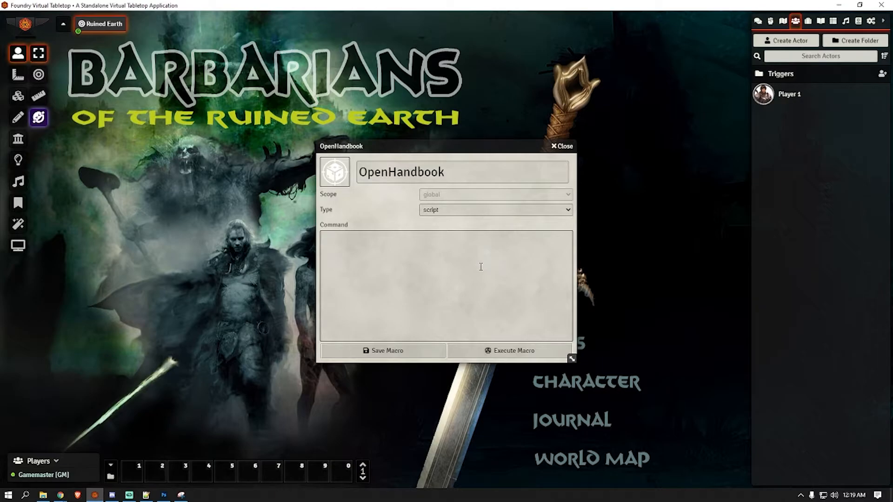
# Step: Write the macro command ui.PDFoundry.openPDFByCode("handbook", 1); copying the PDF code from the Handbook journal entry
pyautogui.click(450, 267)
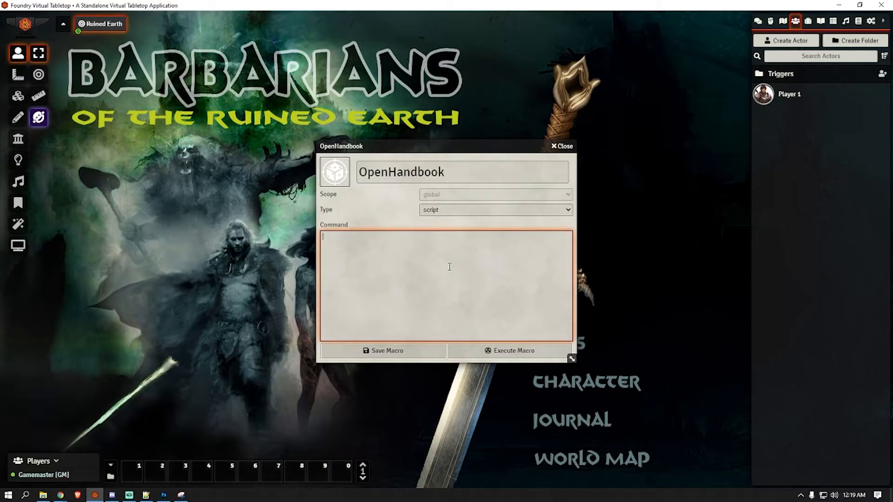
pyautogui.write('ui.PDFoundry.openPDFByCode(')
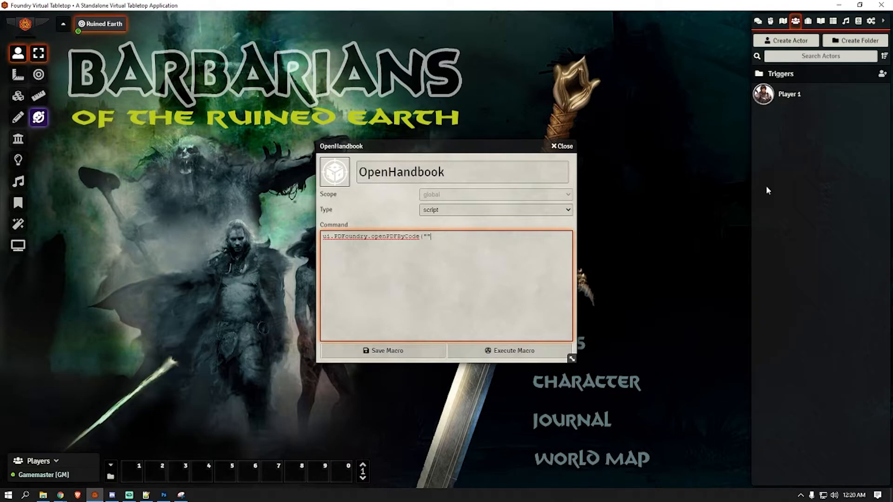
pyautogui.click(823, 22)
pyautogui.click(783, 91)
pyautogui.doubleClick(345, 231)
pyautogui.hotkey('ctrl', 'c')
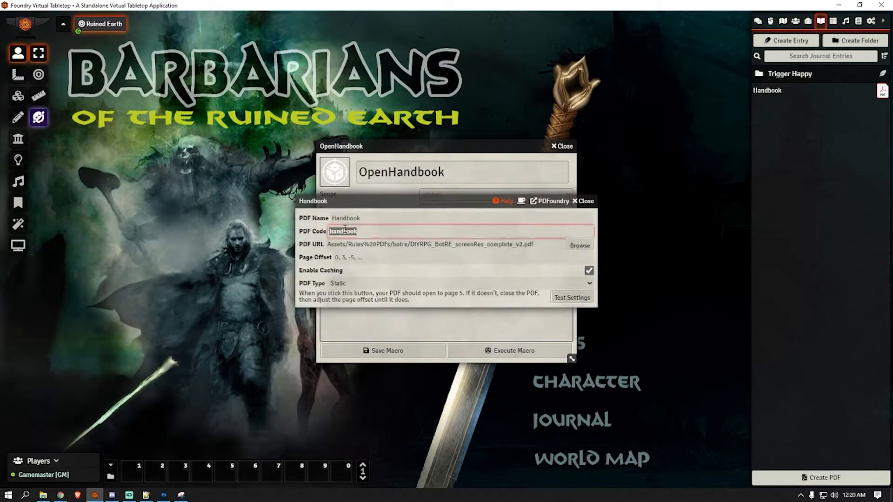
pyautogui.click(584, 201)
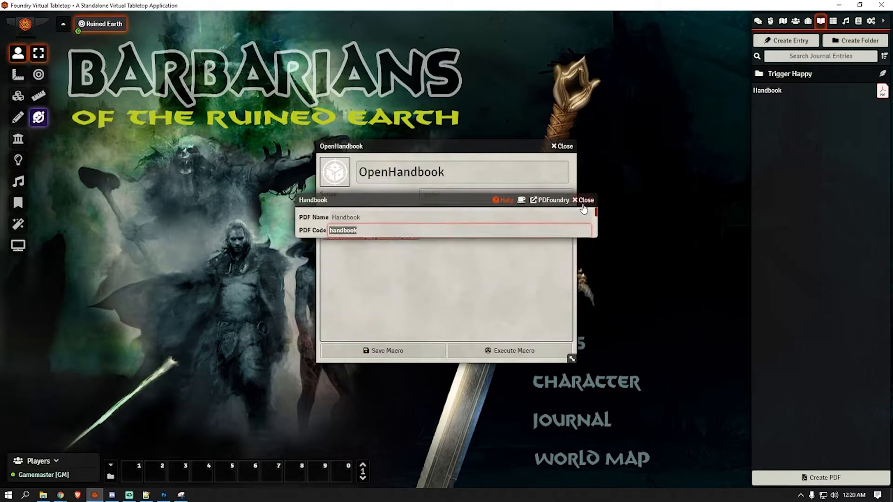
pyautogui.click(430, 237)
pyautogui.hotkey('ctrl', 'v')
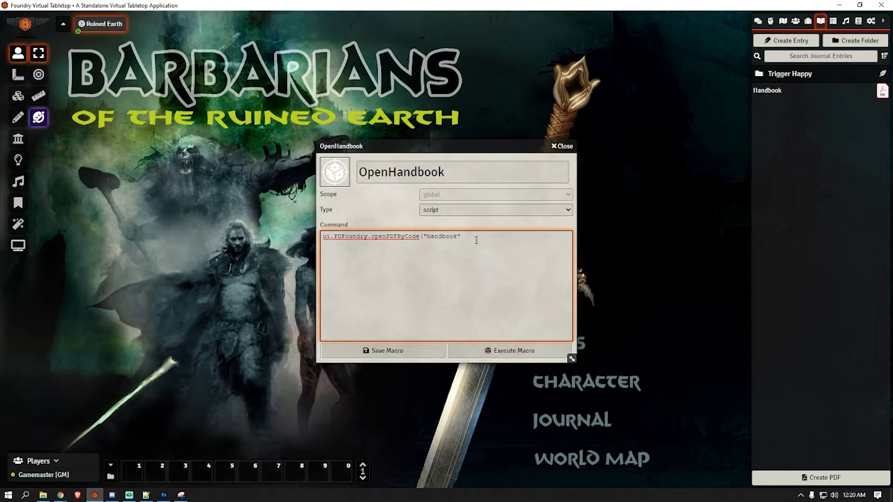
pyautogui.write(', 1);')
# Step: Execute the OpenHandbook macro as a test, close the handbook PDF and save the macro
pyautogui.click(503, 354)
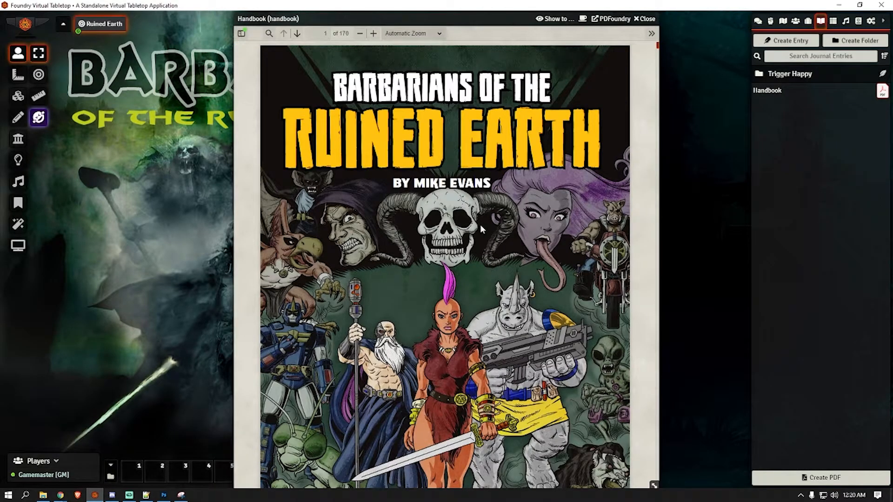
pyautogui.scroll(-5, 435, 291)
pyautogui.scroll(5, 435, 287)
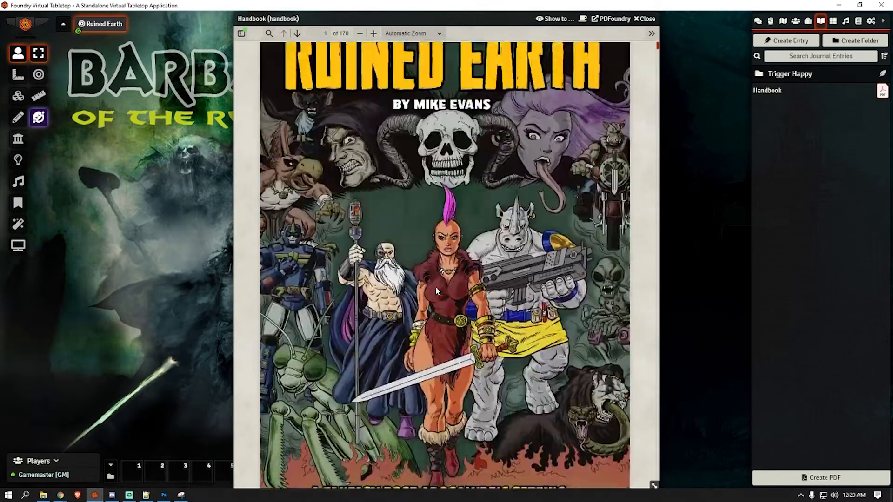
pyautogui.click(646, 19)
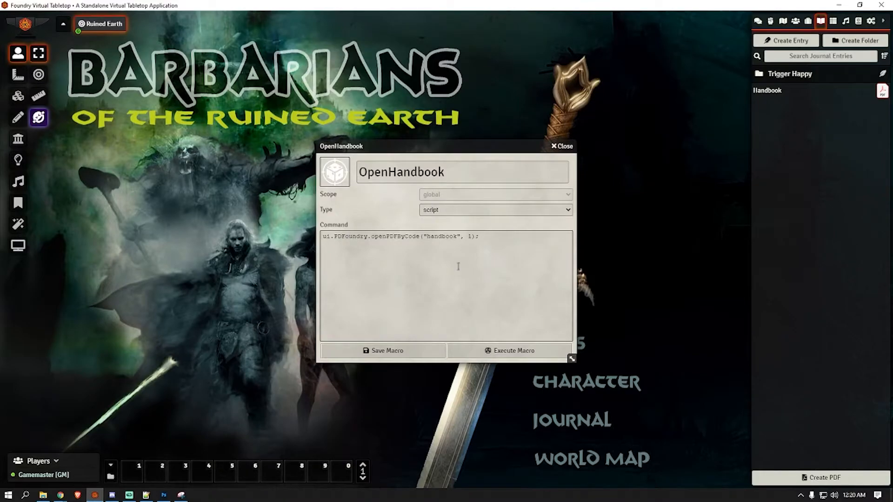
pyautogui.click(389, 351)
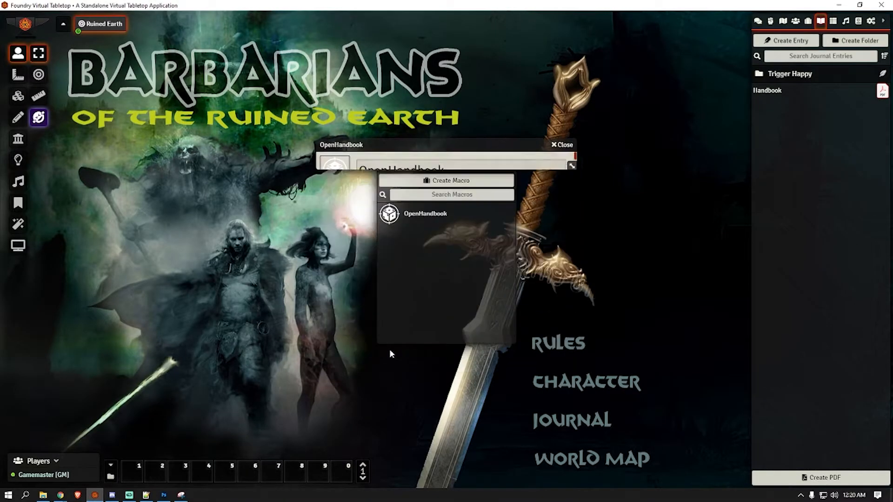
# Step: Change the OpenHandbook macro's icon to the book image from the core svg icons and save it
pyautogui.rightClick(393, 216)
pyautogui.click(394, 220)
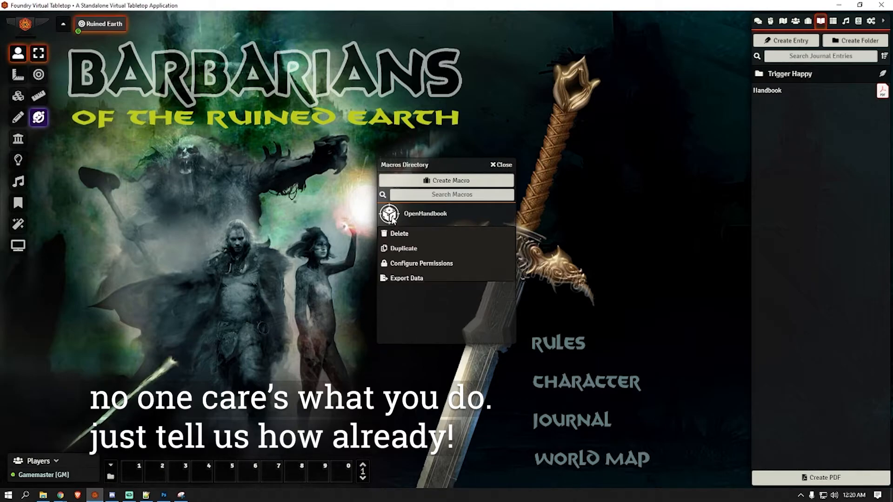
pyautogui.click(413, 217)
pyautogui.click(335, 179)
pyautogui.click(414, 151)
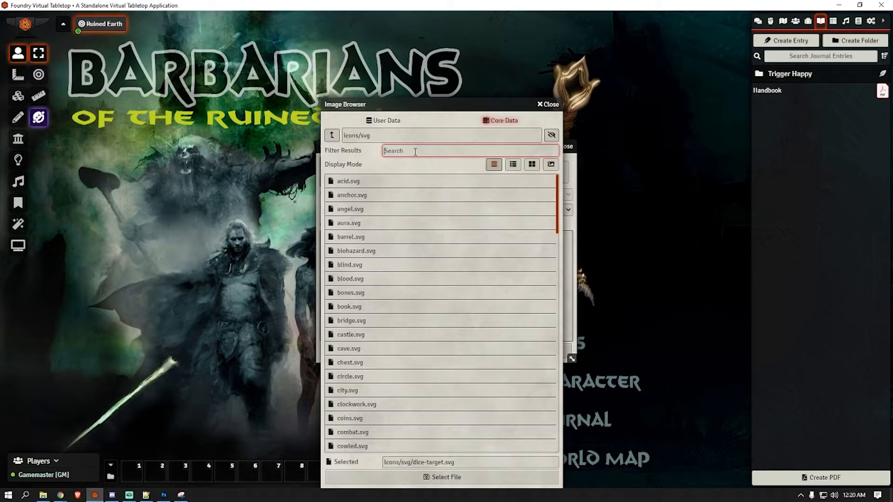
pyautogui.write('book')
pyautogui.moveTo(398, 215); pyautogui.dragTo(427, 240)
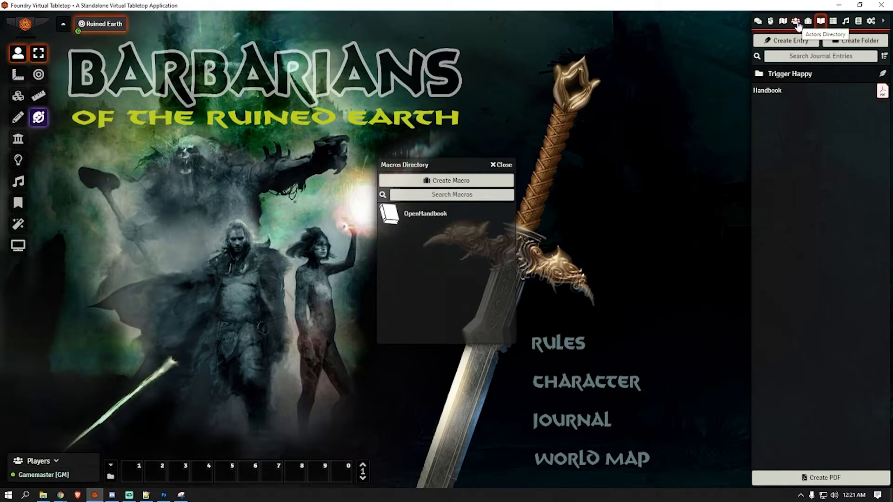
# Step: Open the Triggers journal entry in the Trigger Happy folder
pyautogui.click(790, 73)
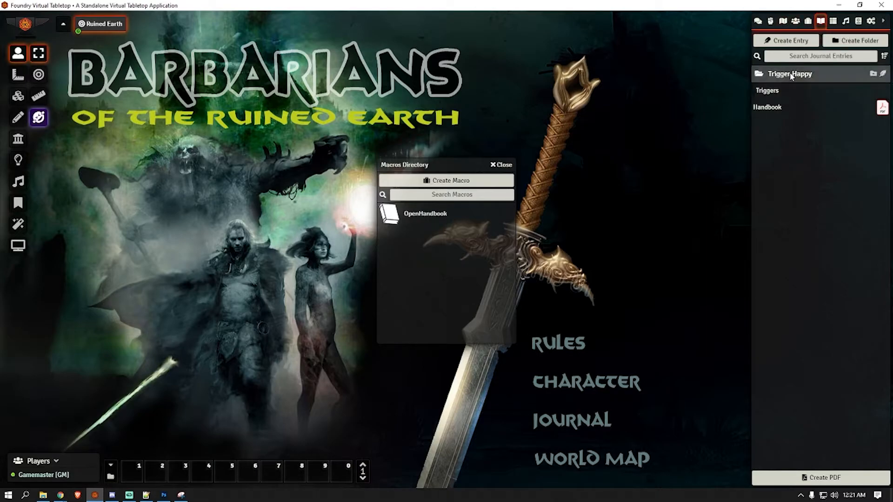
pyautogui.click(765, 91)
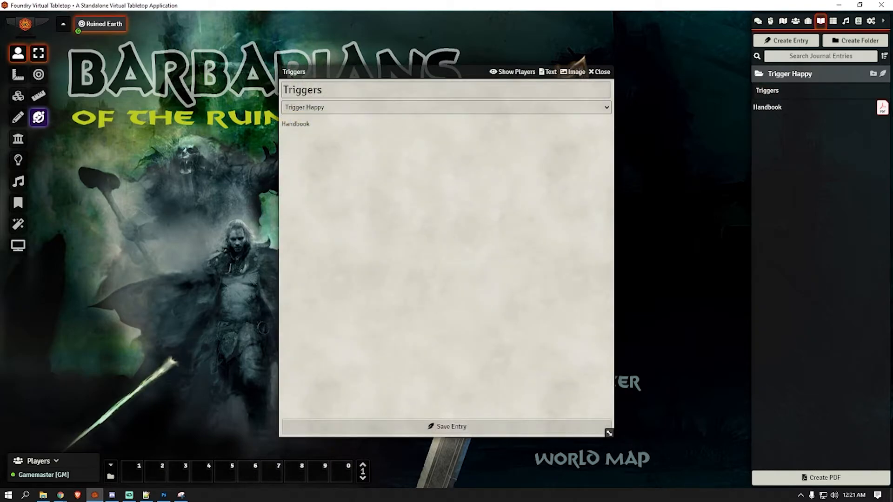
pyautogui.hotkey('alt', 'Tab')
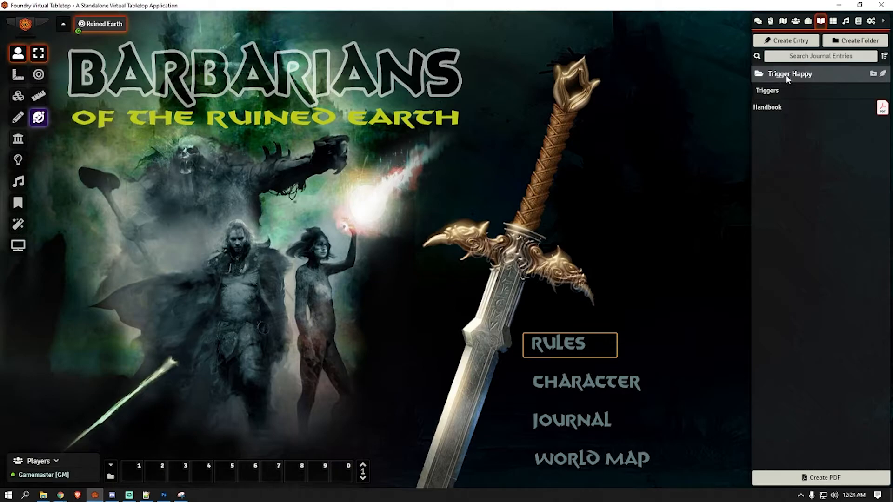
# Step: Check the actor name on the sheet of the token placed over the RULES menu text, and close the sheet
pyautogui.doubleClick(565, 345)
pyautogui.doubleClick(358, 116)
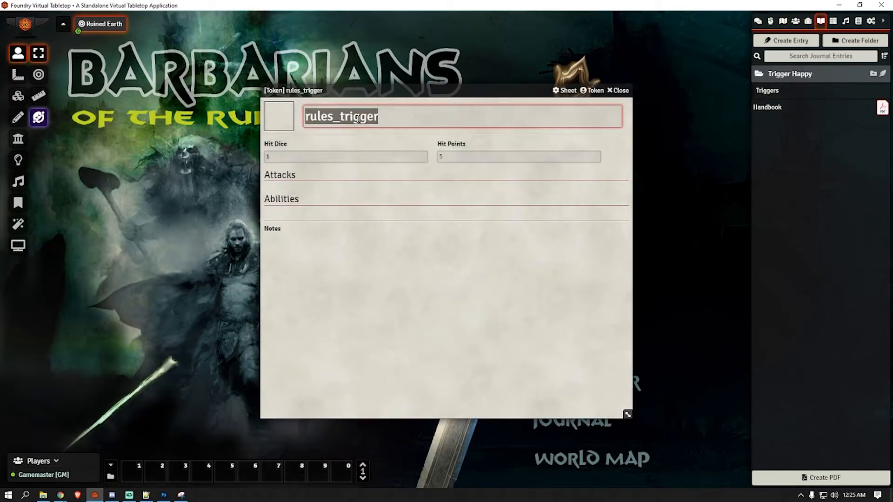
pyautogui.click(619, 91)
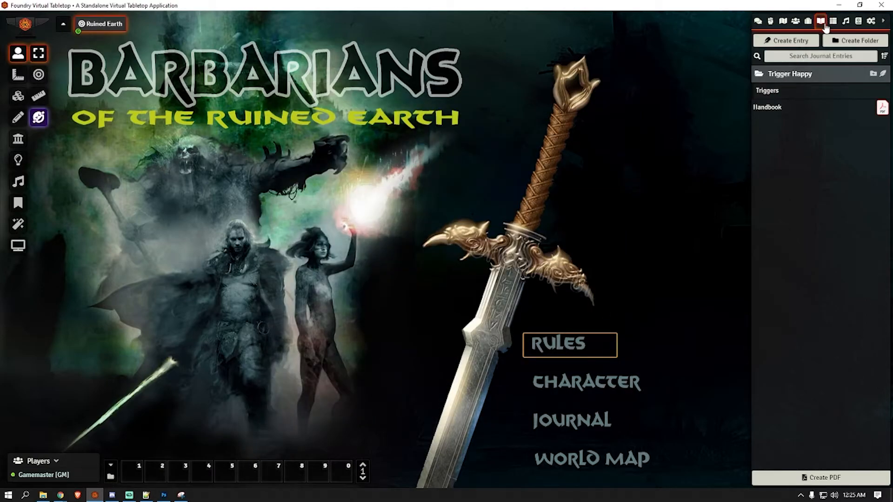
pyautogui.click(765, 92)
pyautogui.click(602, 125)
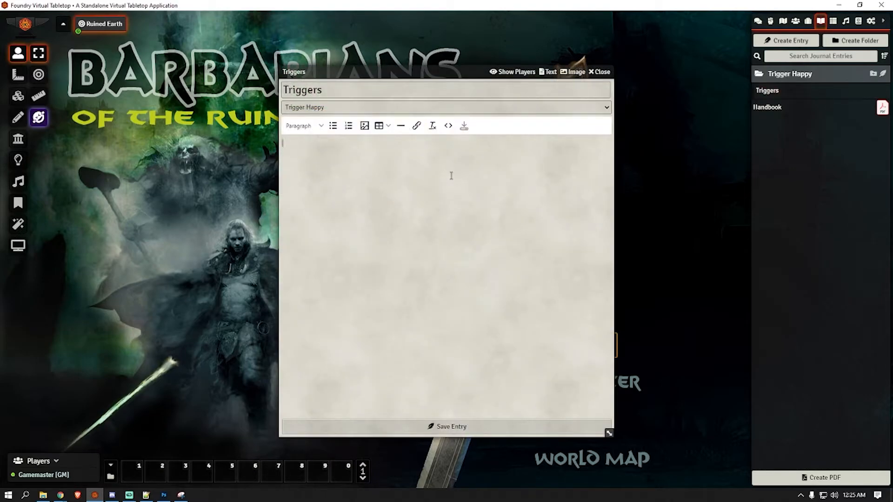
pyautogui.write('@Token[rules_trigger]@Trigger')
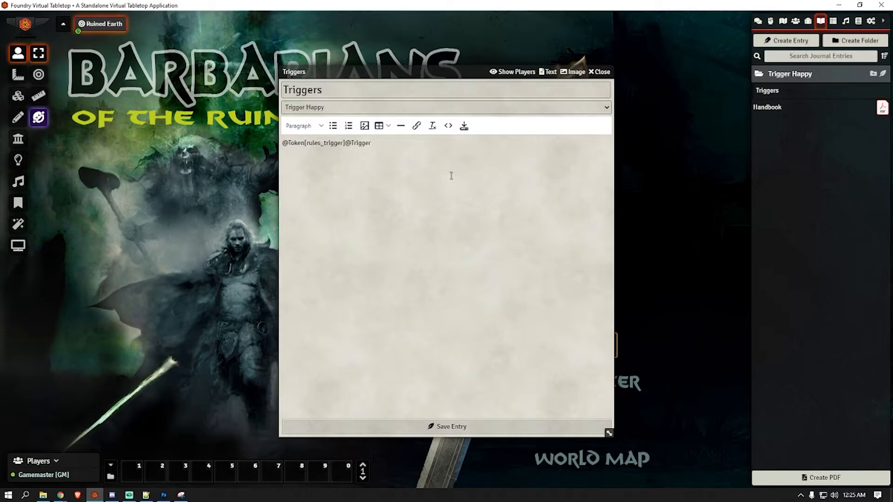
pyautogui.write('[click]')
# Step: Append a link to the OpenHandbook macro to the trigger line, save the entry, and close it and the macros directory
pyautogui.click(110, 476)
pyautogui.moveTo(438, 164); pyautogui.dragTo(696, 73)
pyautogui.moveTo(661, 126); pyautogui.dragTo(424, 150)
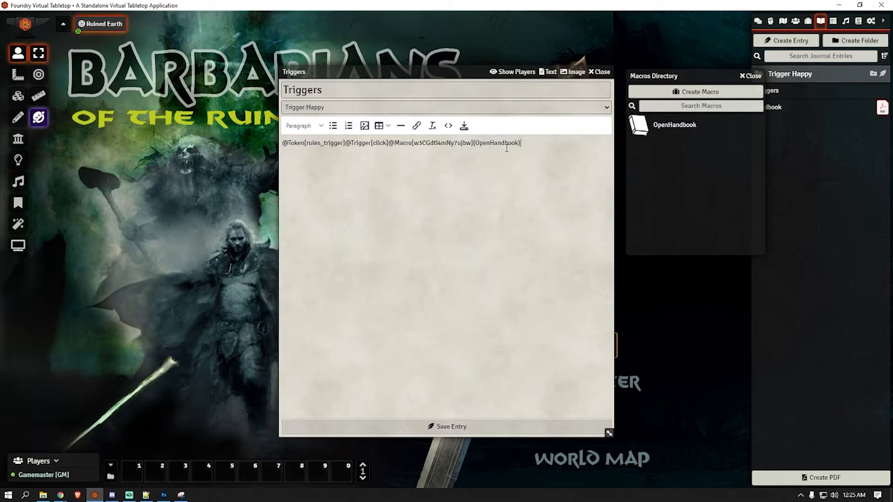
pyautogui.click(405, 427)
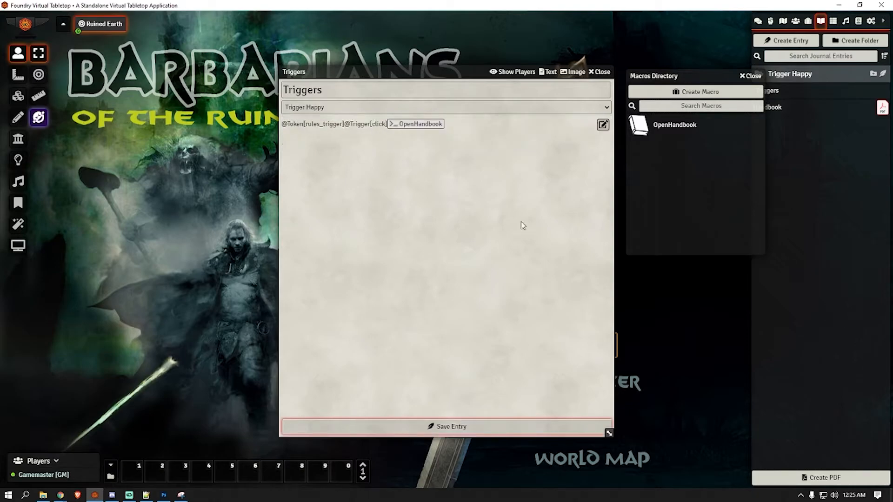
pyautogui.click(600, 72)
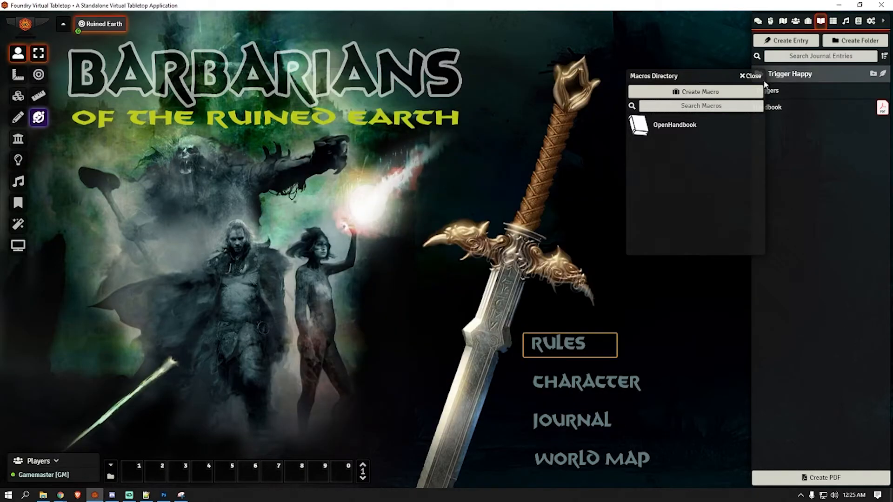
pyautogui.click(751, 76)
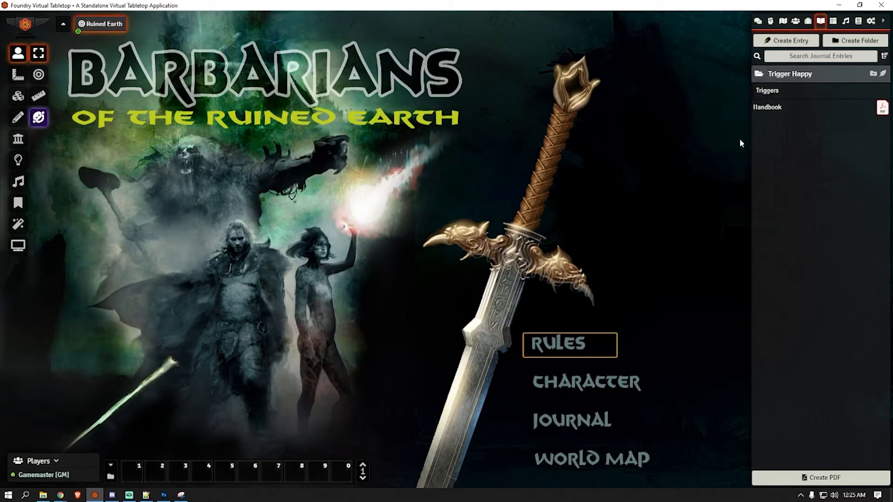
# Step: Test the RULES trigger token on the scene, close the handbook PDF and collapse the Trigger Happy folder
pyautogui.click(576, 348)
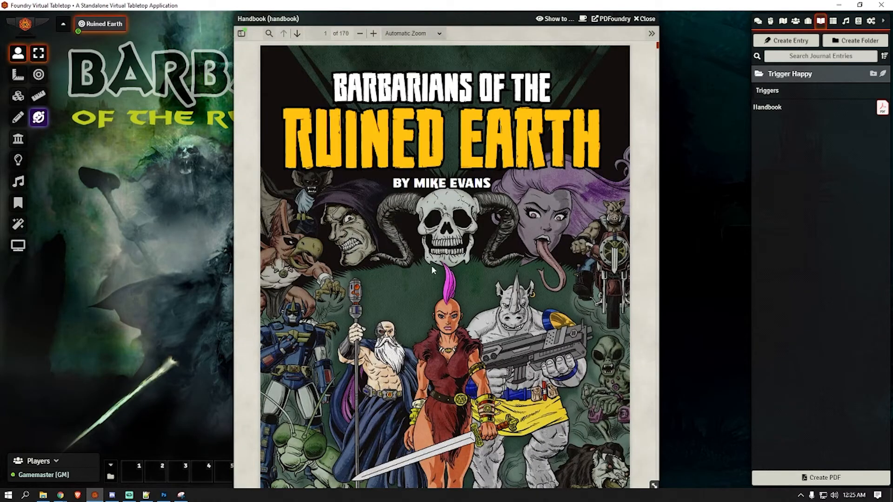
pyautogui.click(644, 19)
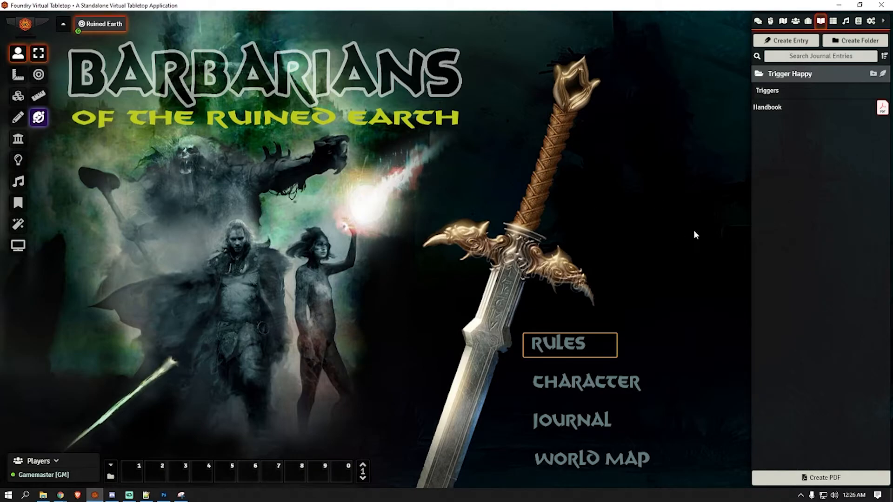
pyautogui.click(787, 75)
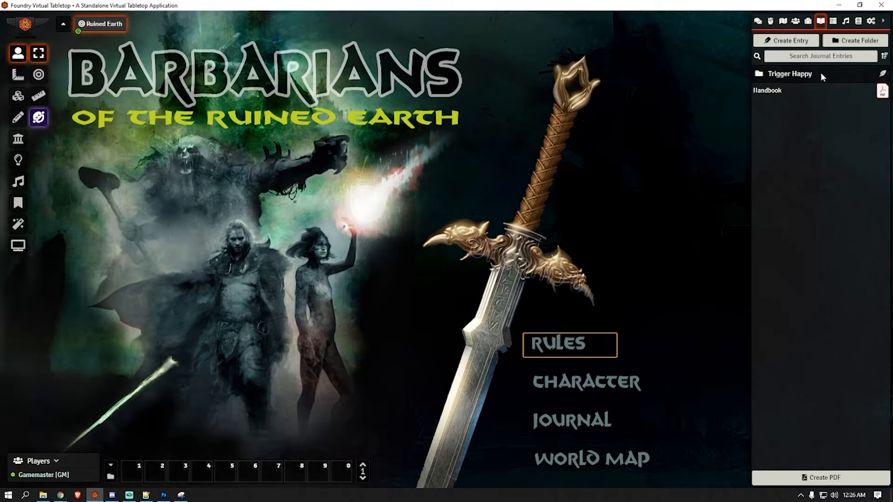
# Step: Create a journal folder named Player Journals with a green folder color
pyautogui.click(851, 44)
pyautogui.click(668, 59)
pyautogui.write('Player')
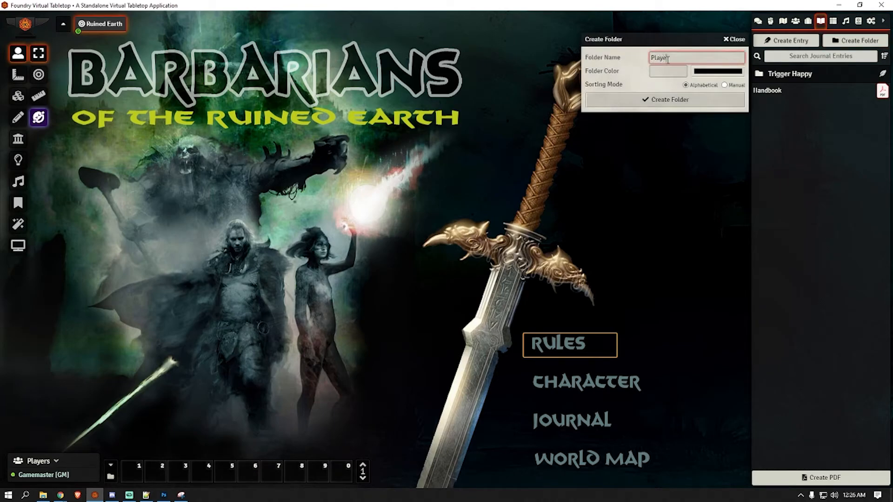
pyautogui.write(' Journals')
pyautogui.click(717, 71)
pyautogui.moveTo(732, 105); pyautogui.dragTo(795, 108)
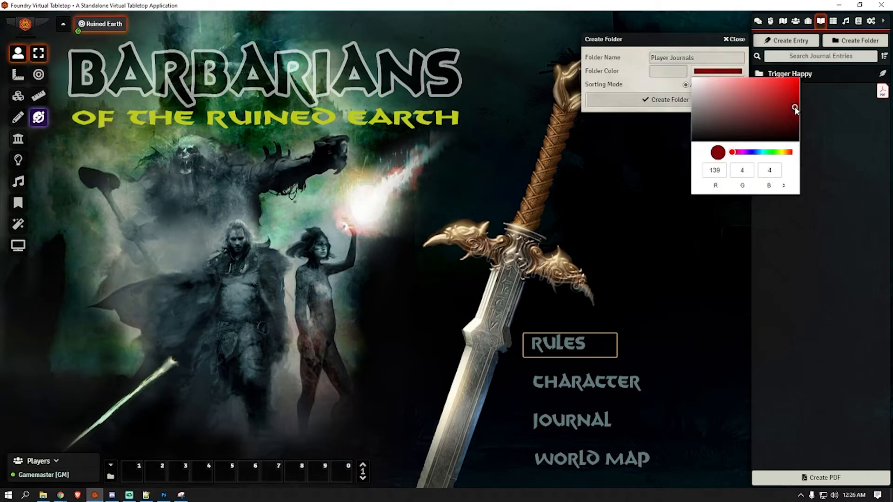
pyautogui.moveTo(780, 152); pyautogui.dragTo(768, 154)
pyautogui.click(652, 99)
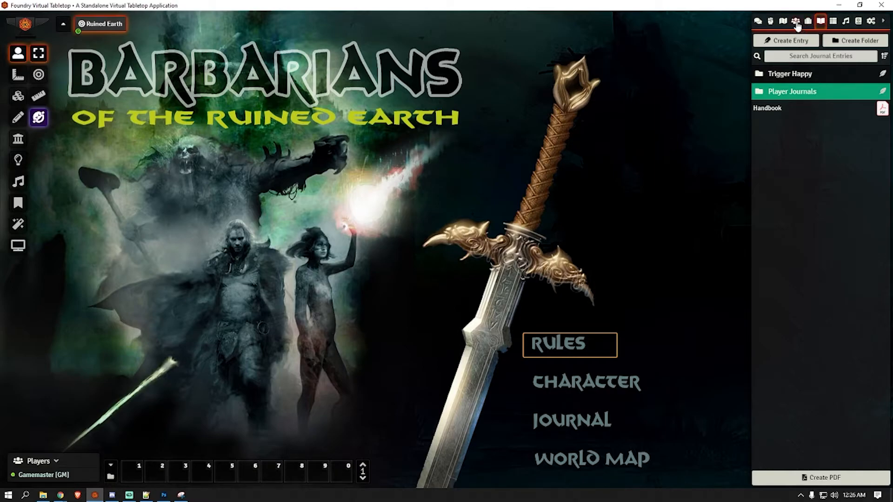
# Step: Check the Player 1 actor's sheet in the actors directory and close it
pyautogui.click(795, 20)
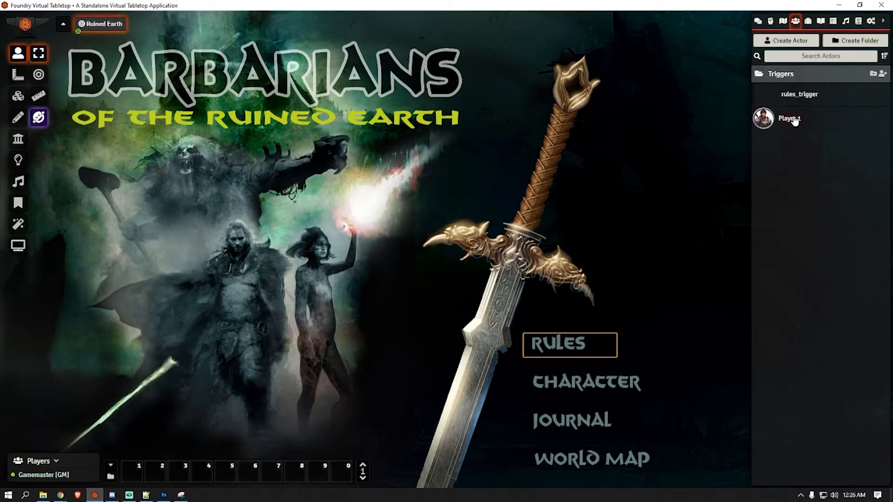
pyautogui.click(791, 119)
pyautogui.click(619, 92)
# Step: Open the world's user management and create an additional user with the Player role
pyautogui.click(871, 20)
pyautogui.click(817, 148)
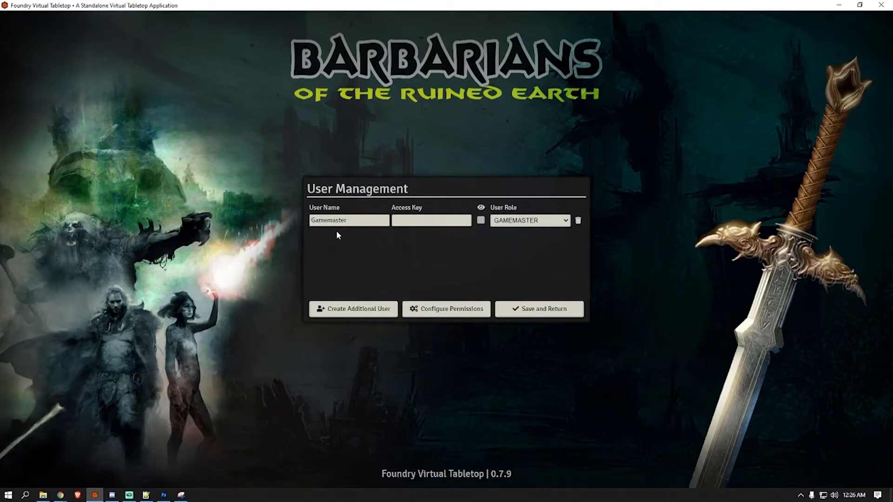
pyautogui.click(346, 309)
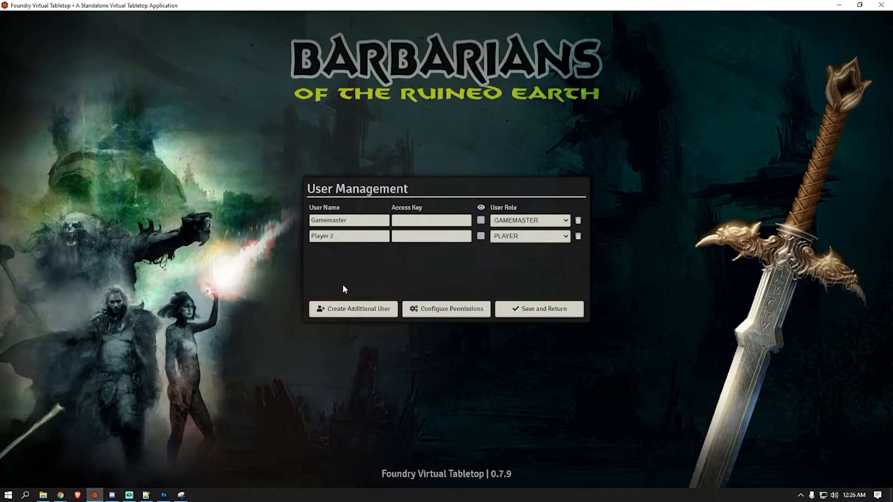
# Step: Rename the additional user as Player 1, then save the user list and return to the join screen
pyautogui.click(352, 235)
pyautogui.press('BackSpace')
pyautogui.write('1')
pyautogui.hotkey('ctrl', 'a')
pyautogui.press('BackSpace')
pyautogui.write('M')
pyautogui.press('BackSpace')
pyautogui.write('layer 1')
pyautogui.click(314, 235)
pyautogui.press('BackSpace')
pyautogui.write('P')
pyautogui.click(556, 310)
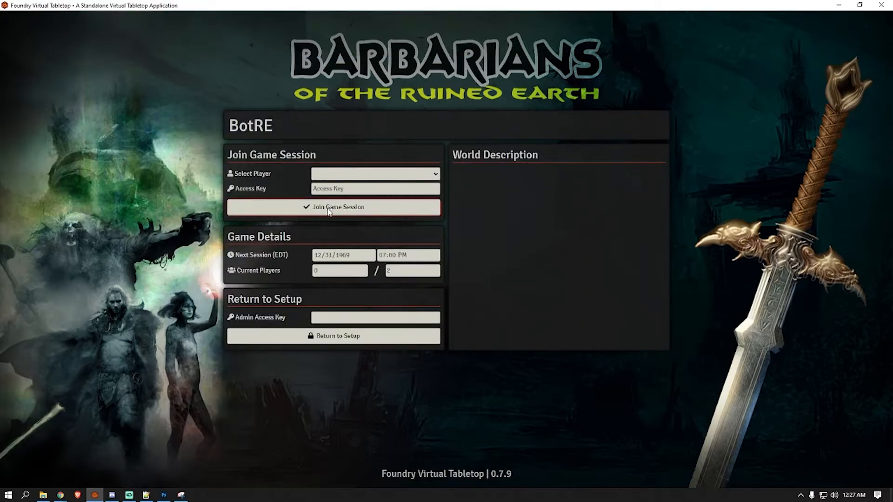
# Step: Rejoin the BotRE game session as the Gamemaster
pyautogui.click(346, 179)
pyautogui.click(345, 192)
pyautogui.click(332, 209)
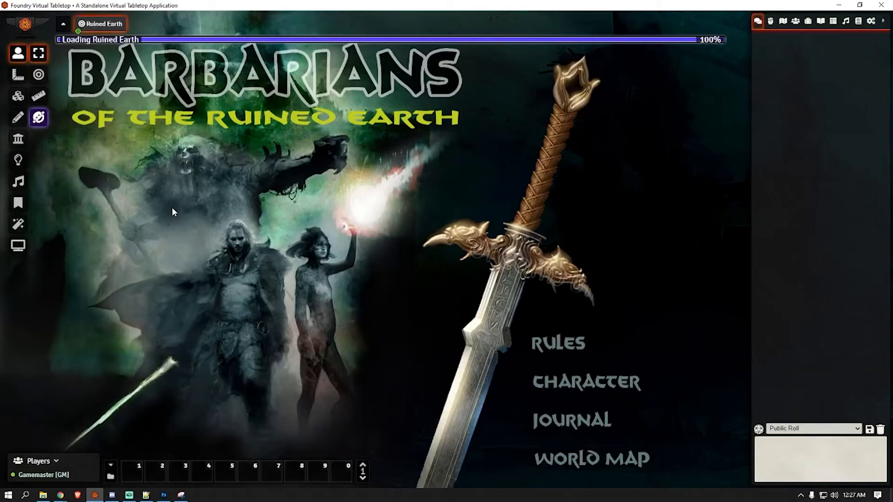
# Step: Set the Player 1 user's permission on the Player 1 actor to Observer and save the changes
pyautogui.click(796, 21)
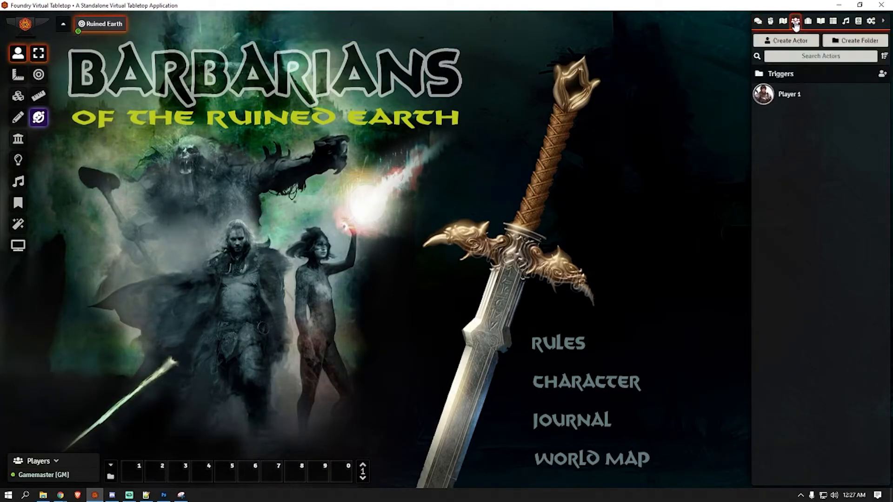
pyautogui.rightClick(789, 95)
pyautogui.click(786, 173)
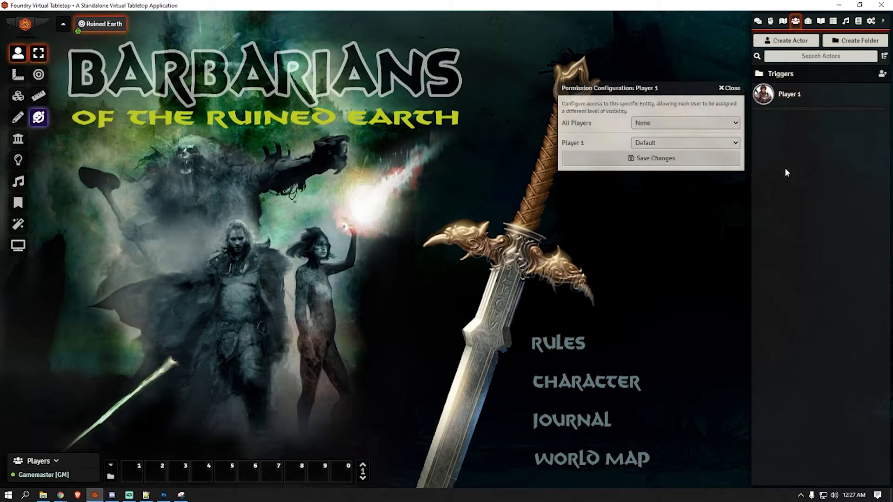
pyautogui.click(674, 143)
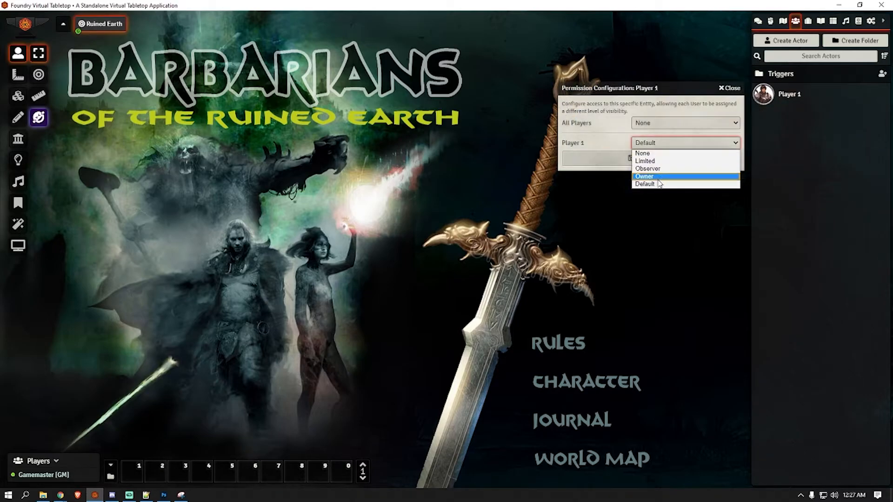
pyautogui.click(648, 169)
pyautogui.click(619, 162)
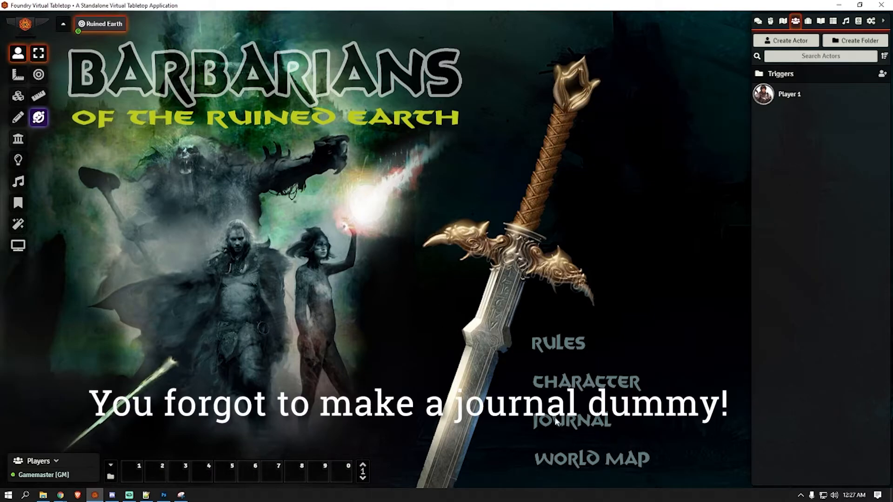
# Step: Create a creature actor named journal_trigger inside the Triggers folder
pyautogui.click(798, 78)
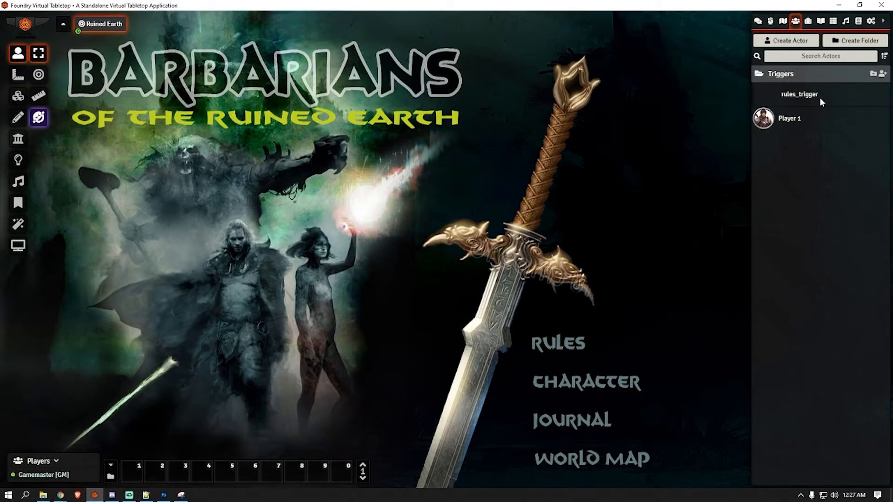
pyautogui.click(883, 75)
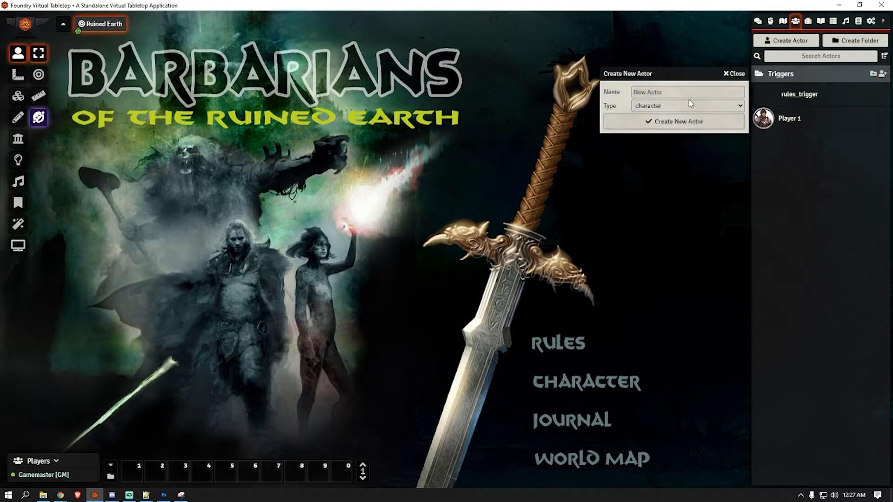
pyautogui.click(685, 110)
pyautogui.click(685, 119)
pyautogui.click(659, 95)
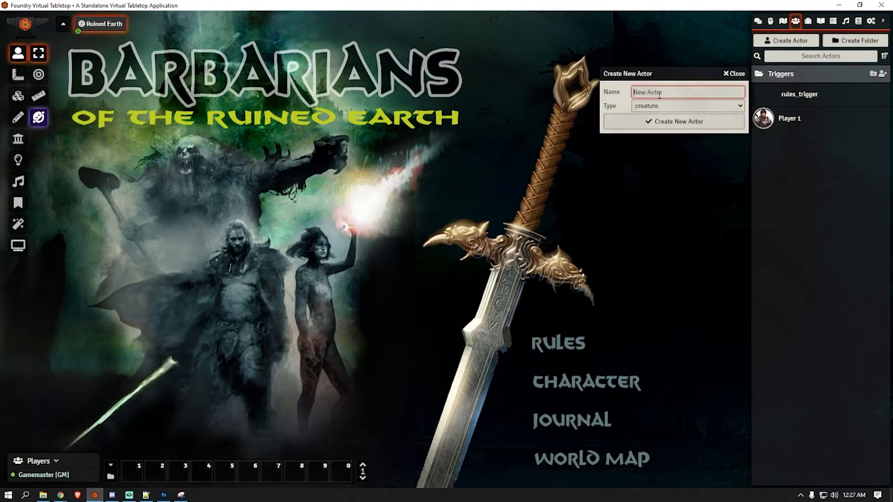
pyautogui.write('journal_trigger')
pyautogui.click(677, 120)
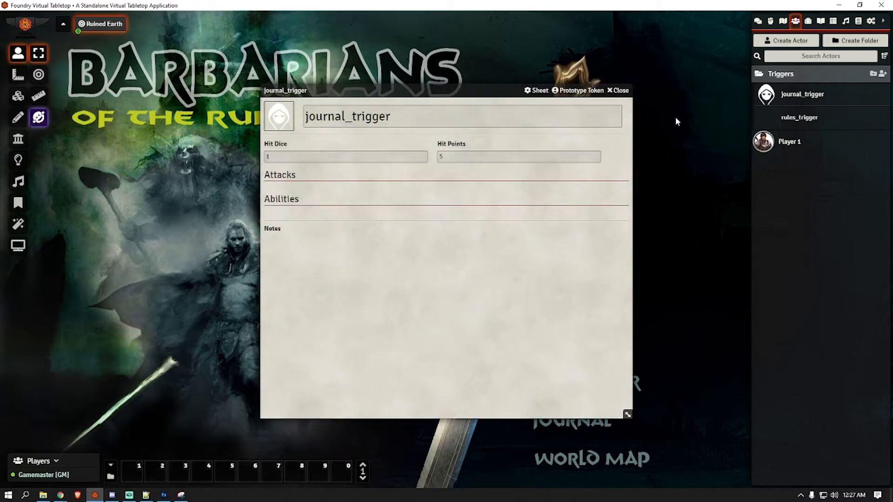
# Step: Set the journal_trigger actor's image to Assets/transparent_token.png and close its sheet
pyautogui.click(274, 120)
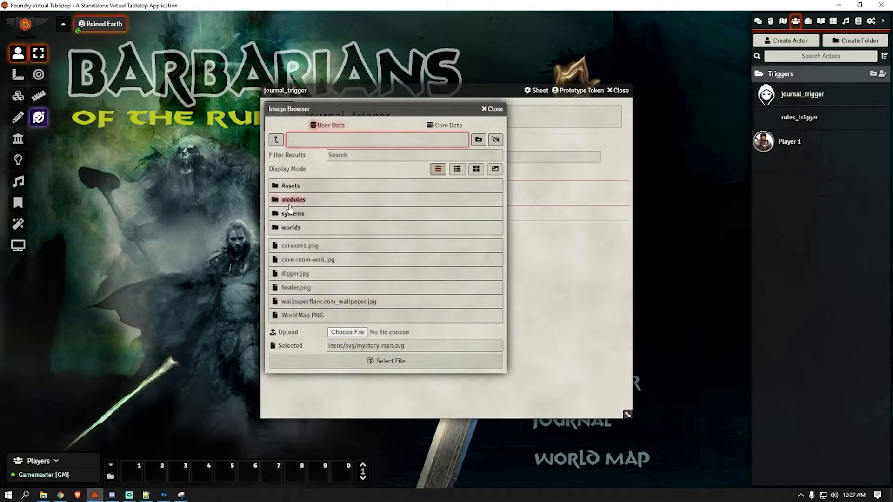
pyautogui.click(290, 186)
pyautogui.click(297, 274)
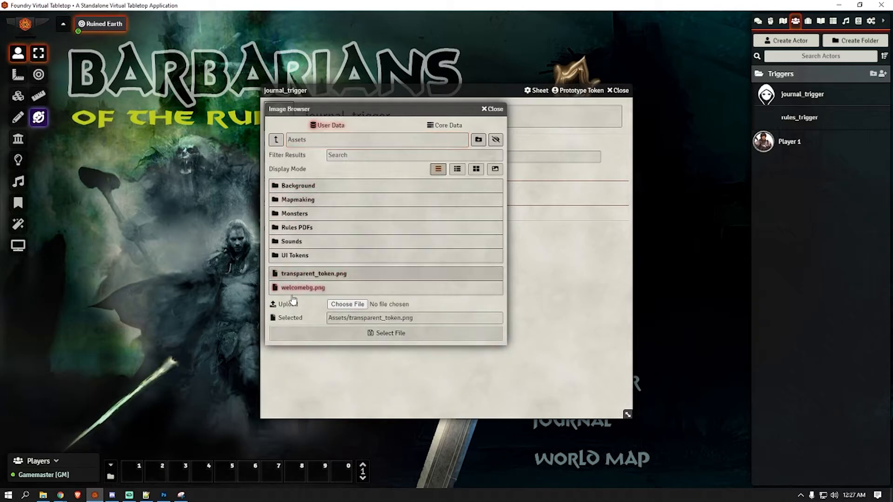
pyautogui.click(325, 332)
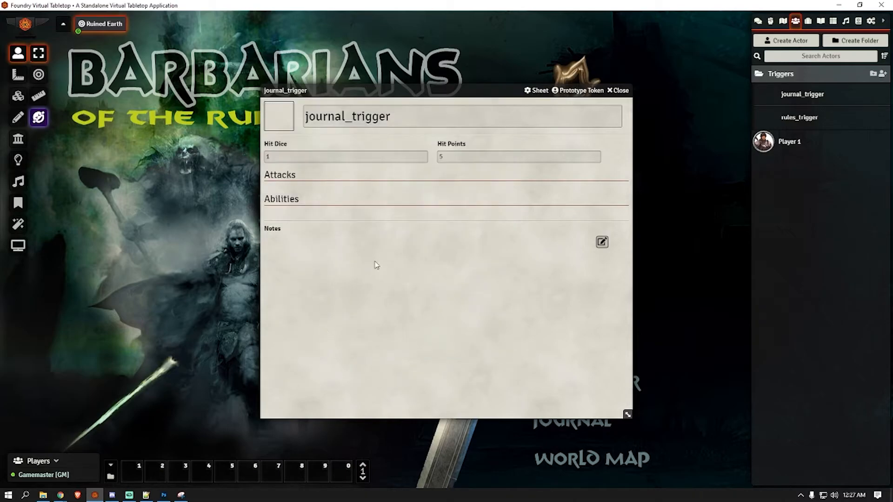
pyautogui.click(620, 93)
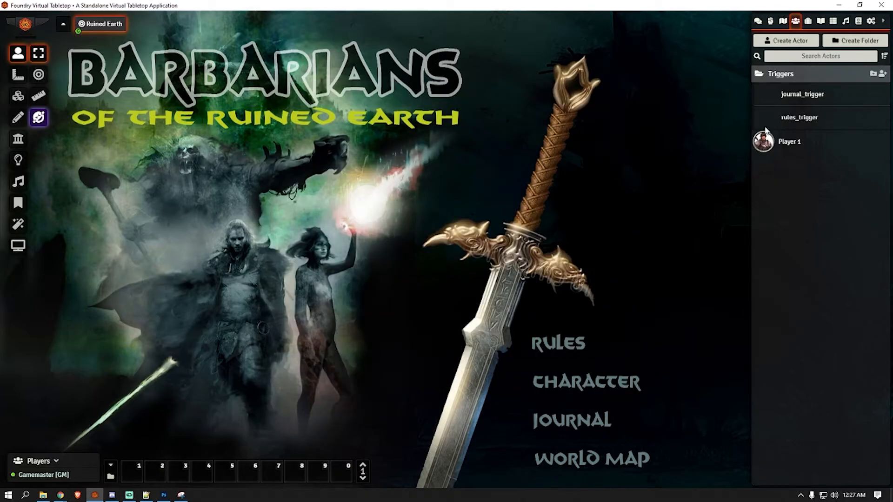
# Step: Set the journal_trigger prototype token's width to 2.5 grid units and save it
pyautogui.click(812, 95)
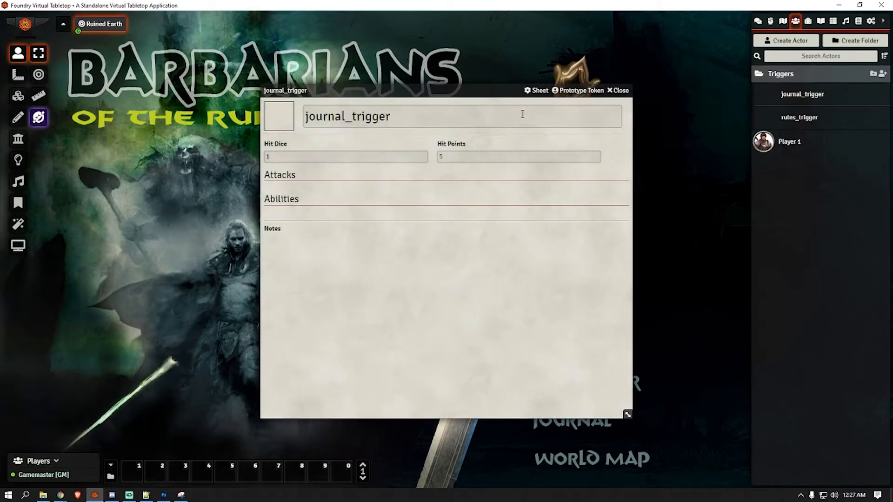
pyautogui.click(578, 91)
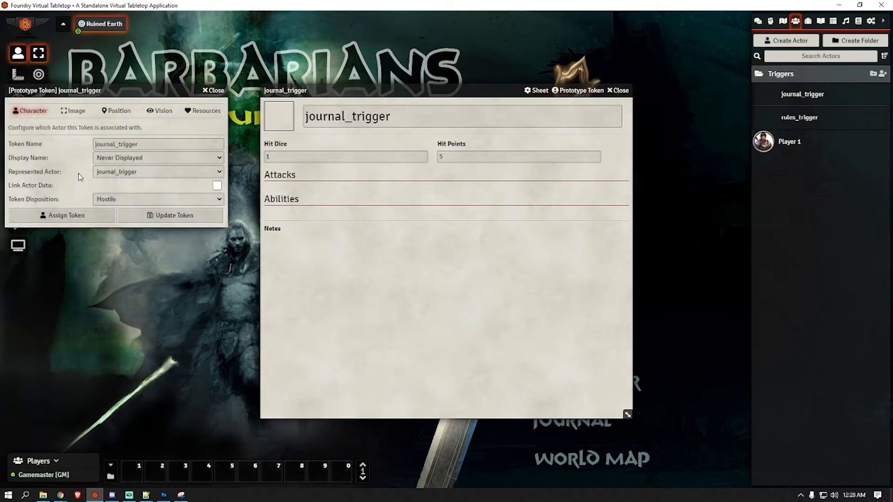
pyautogui.click(82, 113)
pyautogui.click(52, 176)
pyautogui.write('2.5')
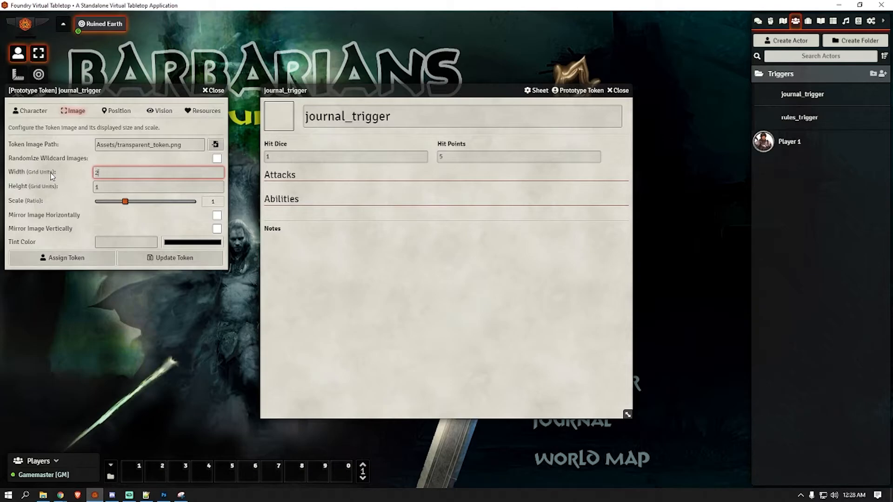
pyautogui.click(59, 187)
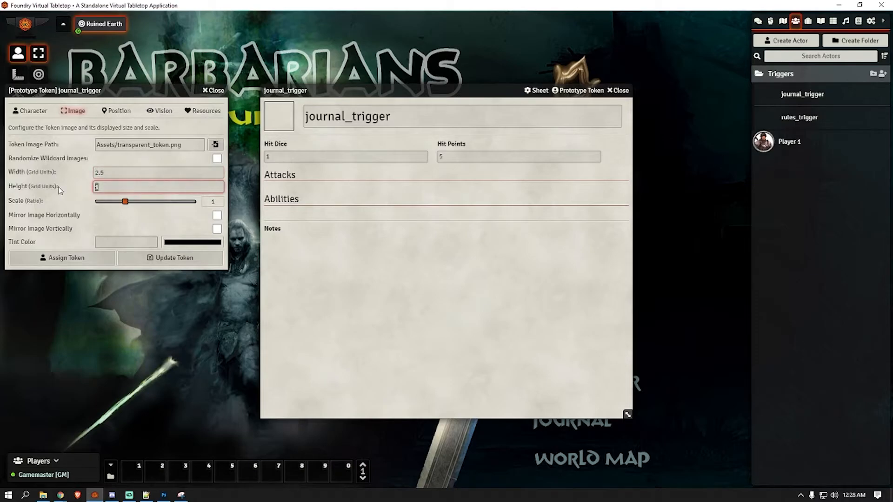
pyautogui.press('Return')
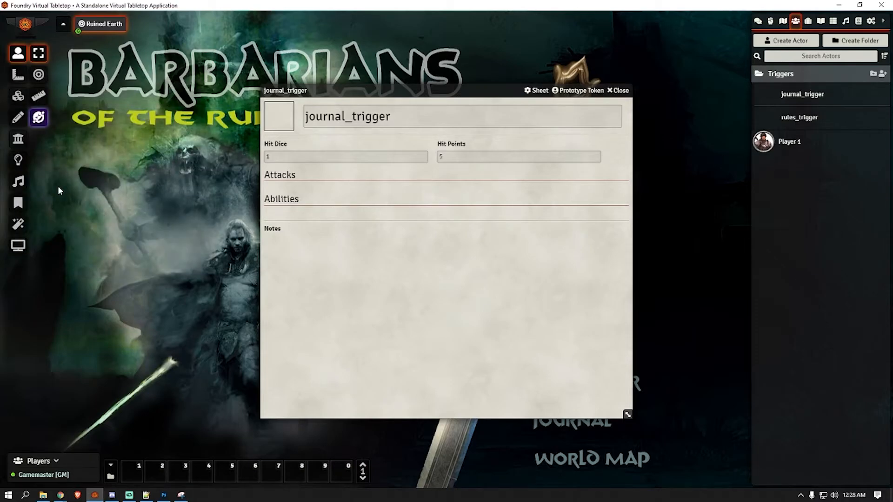
# Step: Reopen the journal_trigger prototype token's image settings and set its height to .5 grid units
pyautogui.click(578, 90)
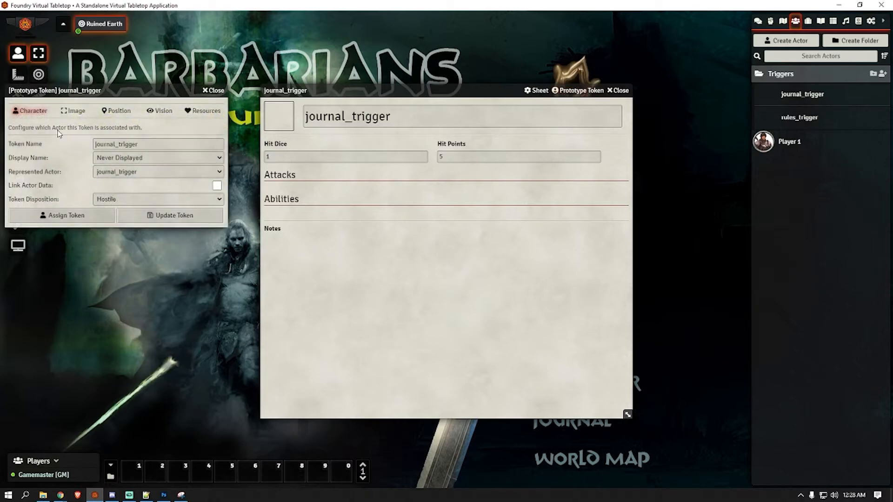
pyautogui.click(73, 111)
pyautogui.click(76, 190)
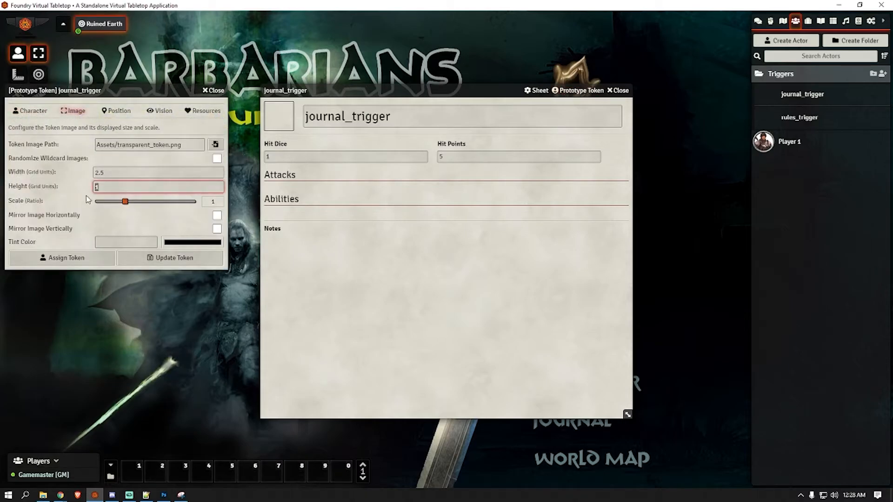
pyautogui.click(69, 199)
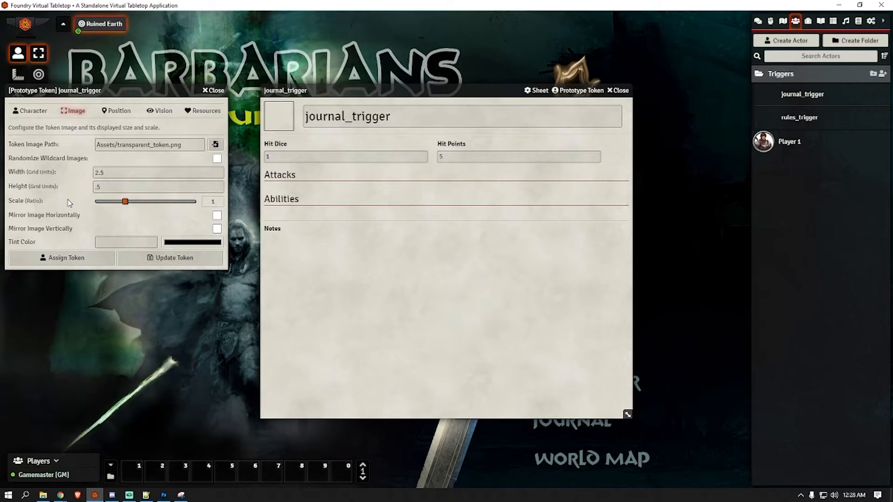
# Step: Set the journal_trigger prototype token's disposition to Friendly, update the token, and close the actor sheet
pyautogui.click(117, 111)
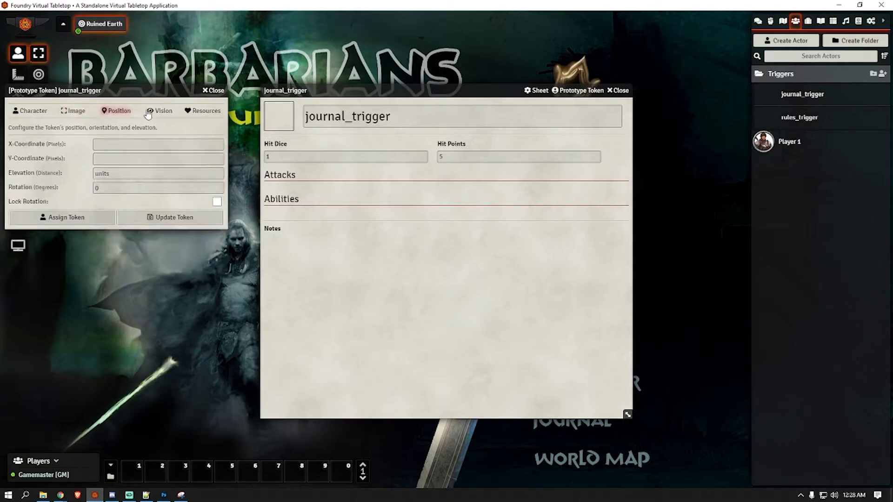
pyautogui.click(163, 112)
pyautogui.click(204, 111)
pyautogui.click(73, 110)
pyautogui.click(32, 112)
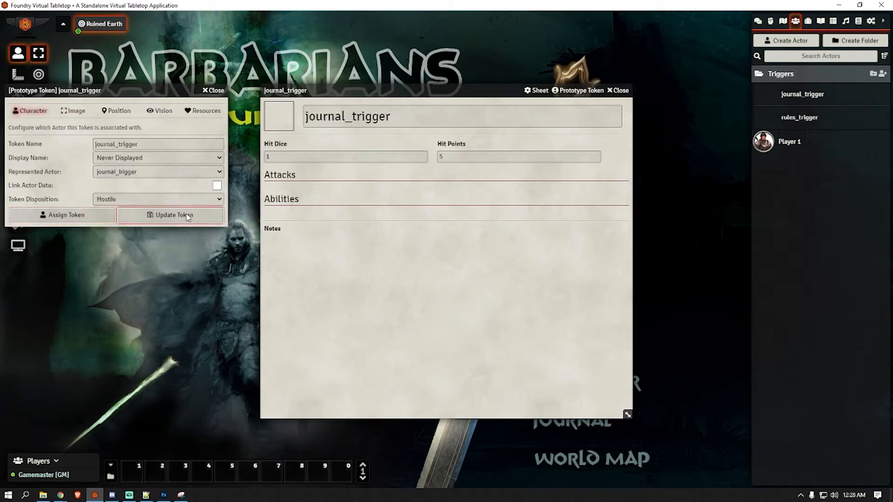
pyautogui.click(158, 200)
pyautogui.click(130, 207)
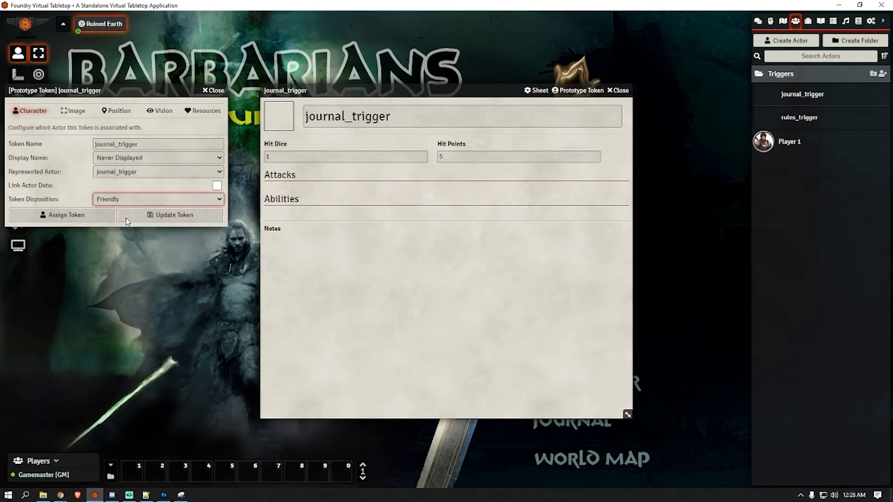
pyautogui.click(165, 219)
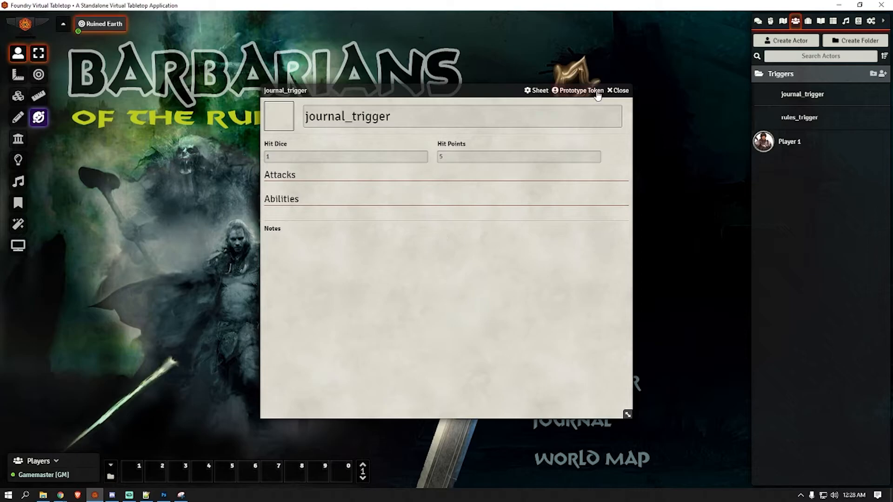
pyautogui.click(616, 91)
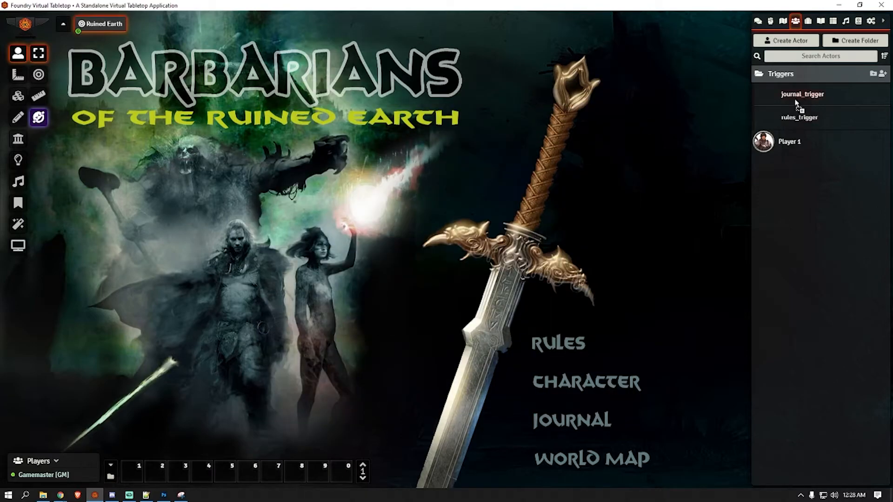
# Step: Place a journal_trigger token over the JOURNAL menu text on the scene, and switch to the text editor
pyautogui.click(559, 424)
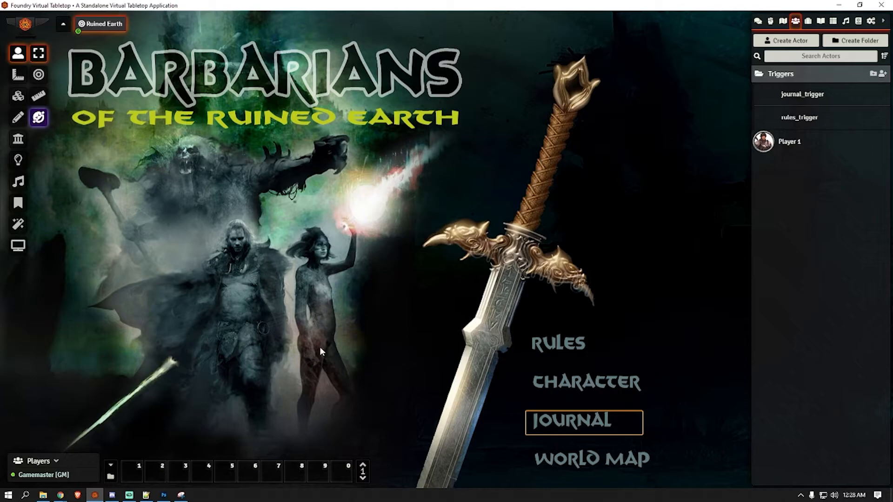
pyautogui.click(146, 496)
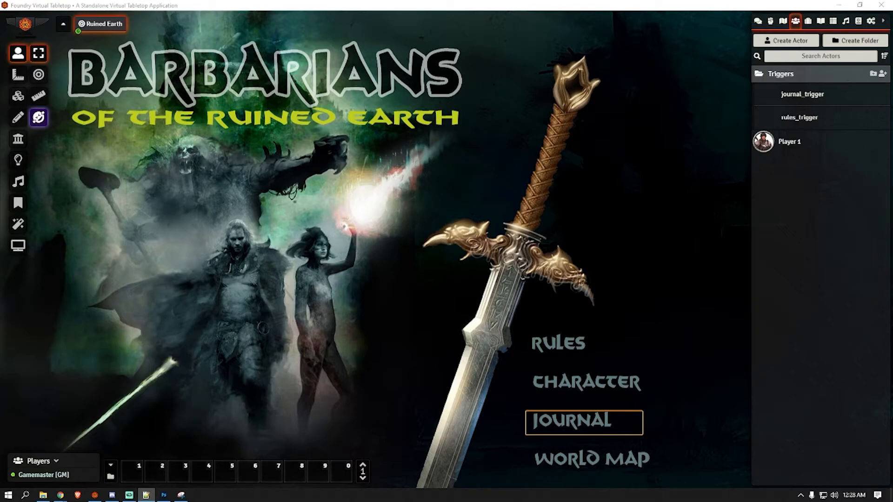
# Step: Create a new script macro named OpenMyJournal from the macro directory
pyautogui.click(110, 477)
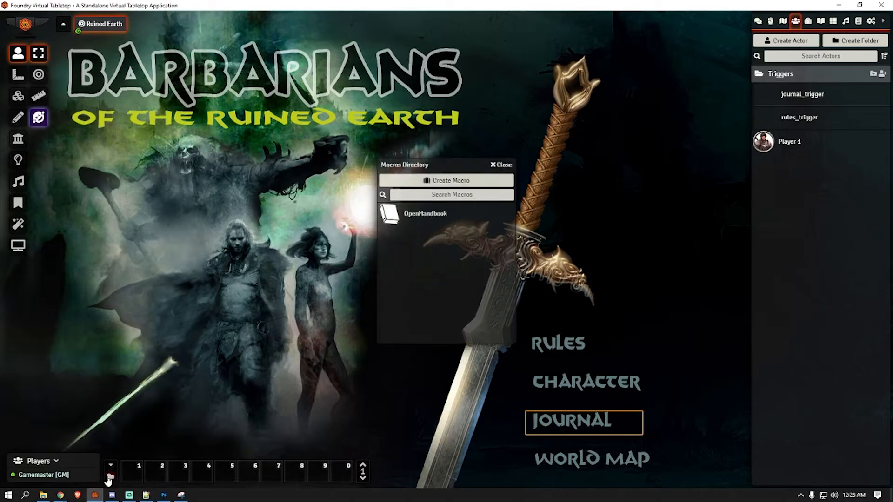
pyautogui.click(441, 182)
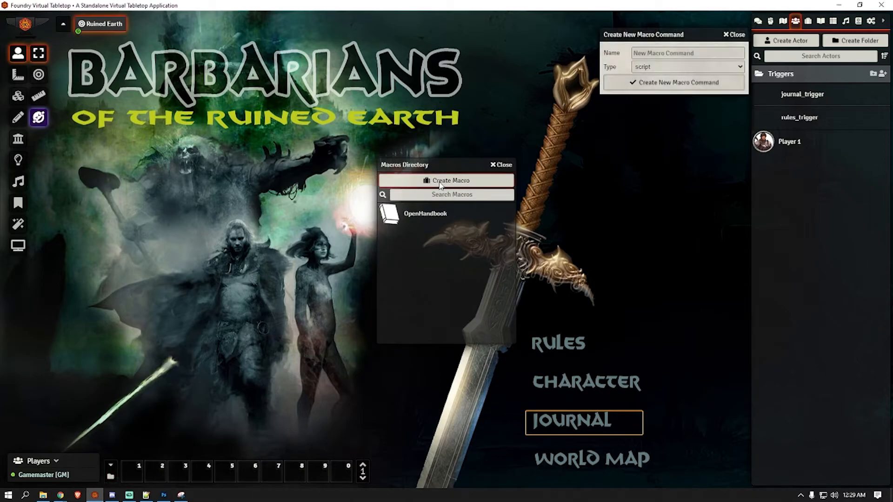
pyautogui.click(691, 52)
pyautogui.write('OpenMyJournal')
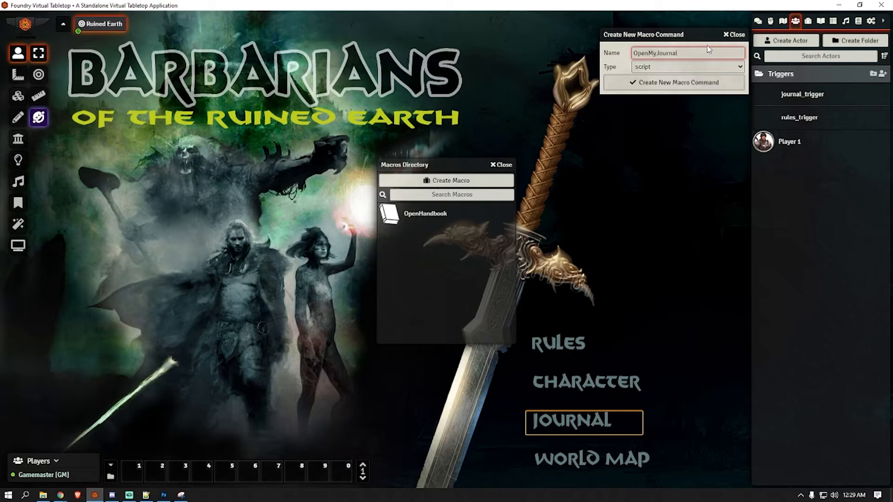
pyautogui.click(675, 84)
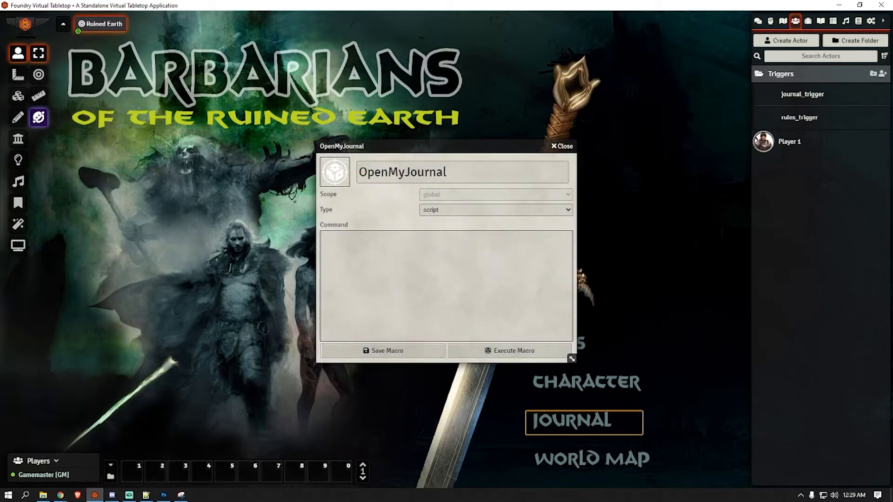
# Step: Set the OpenMyJournal macro's command to JournalEntry.collection.getName(character.name).sheet.render(true), save it, and close the macro directory
pyautogui.hotkey('alt', 'Tab')
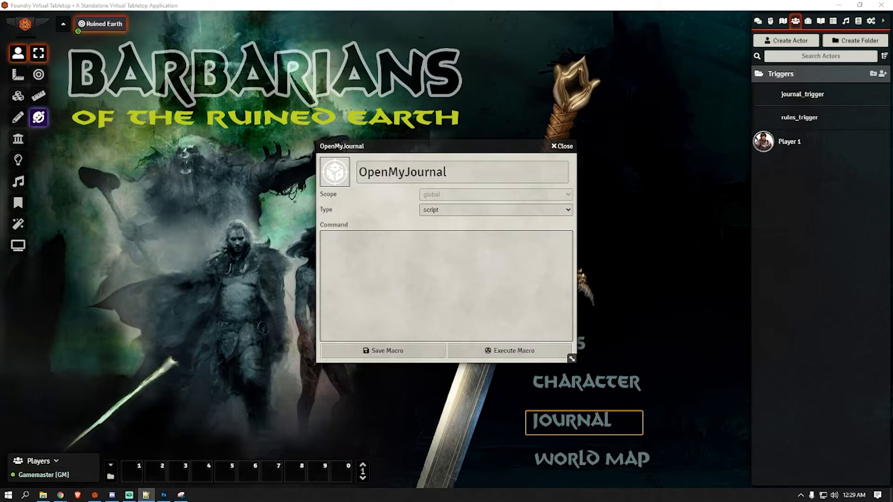
pyautogui.click(377, 262)
pyautogui.write('JournalEntry.collection.getName(character.name).sheet.render(true)')
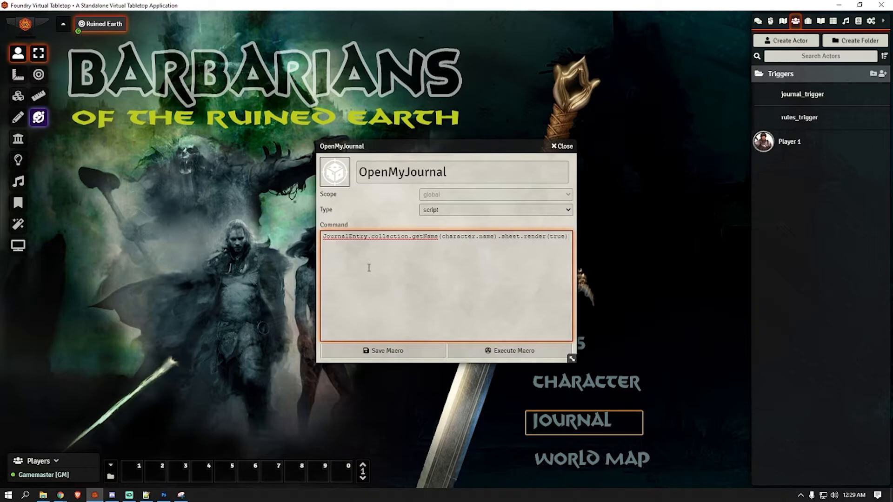
pyautogui.moveTo(445, 241); pyautogui.dragTo(495, 238)
pyautogui.click(449, 245)
pyautogui.click(396, 354)
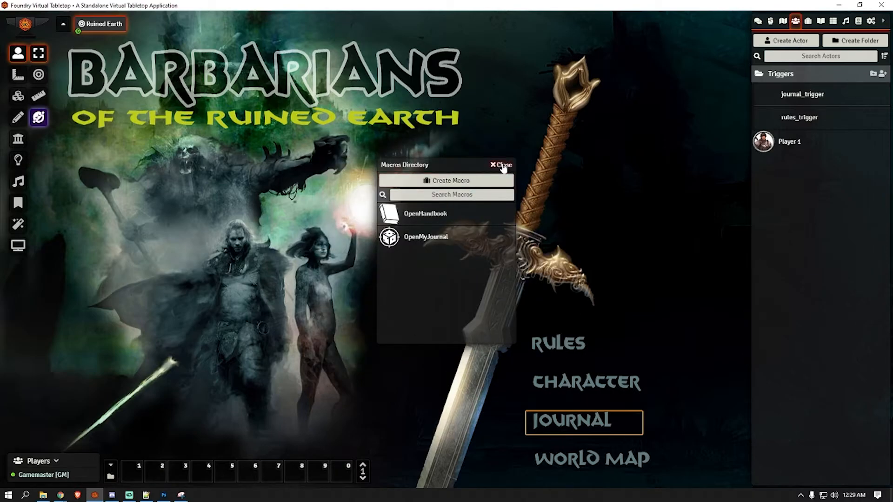
pyautogui.click(503, 166)
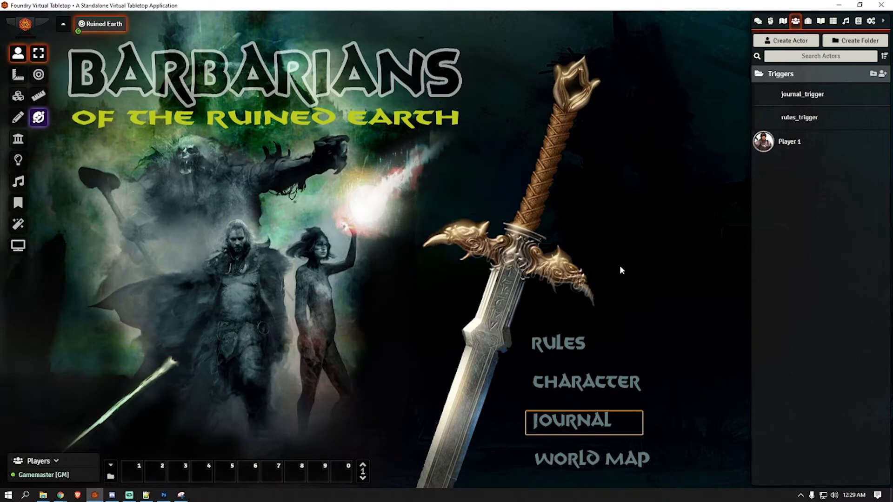
# Step: Open the Triggers entry in the Trigger Happy journal folder for editing and move its window clear of the scene's menu text
pyautogui.click(821, 24)
pyautogui.click(805, 74)
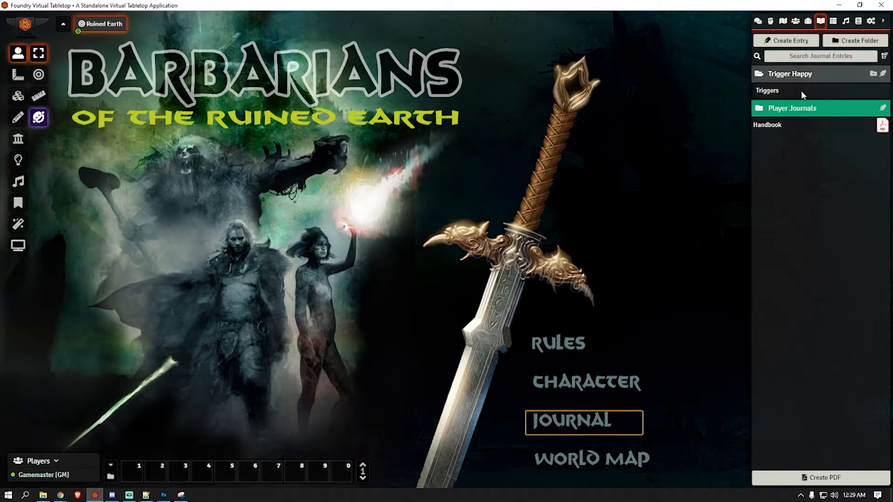
pyautogui.click(763, 92)
pyautogui.click(602, 124)
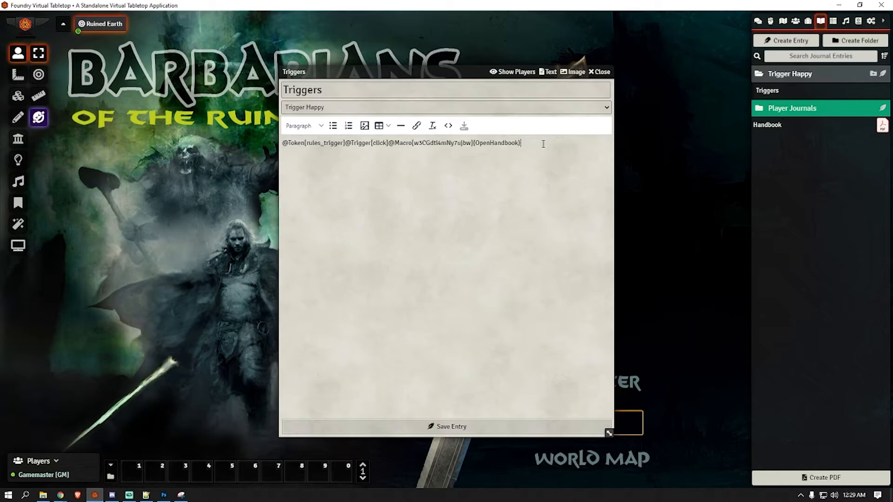
pyautogui.hotkey('alt', 'Tab')
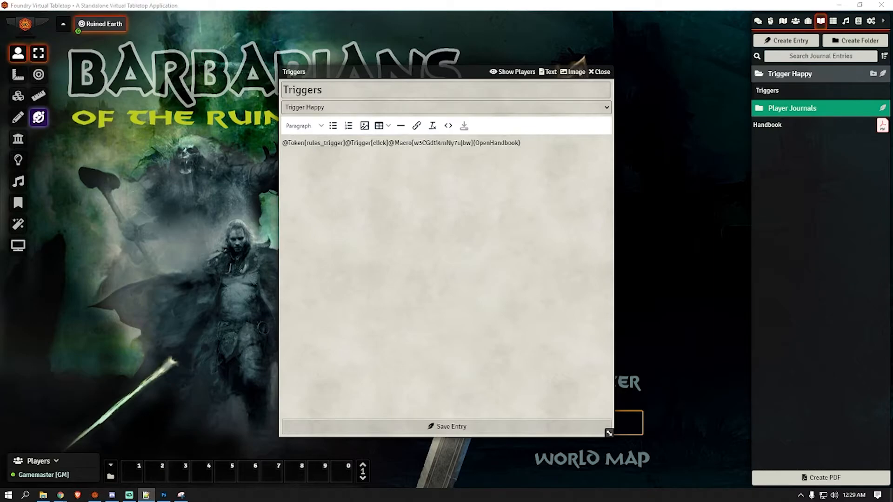
pyautogui.hotkey('alt', 'Tab')
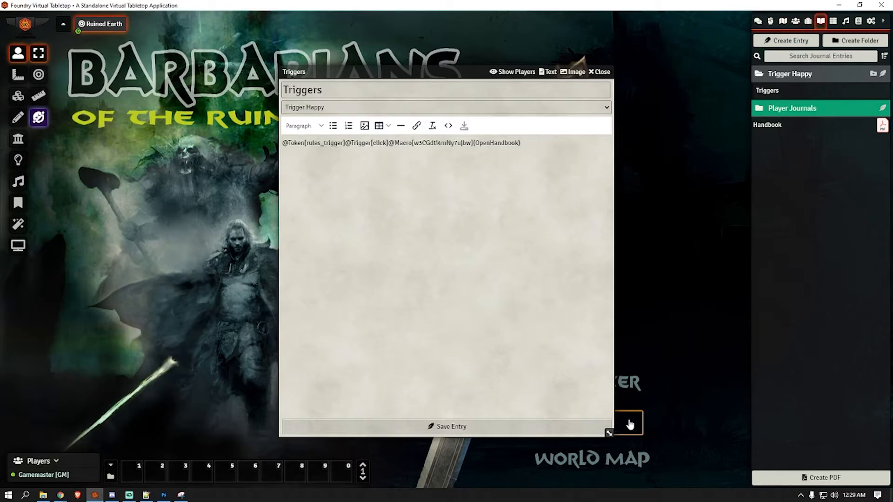
pyautogui.moveTo(445, 74); pyautogui.dragTo(263, 63)
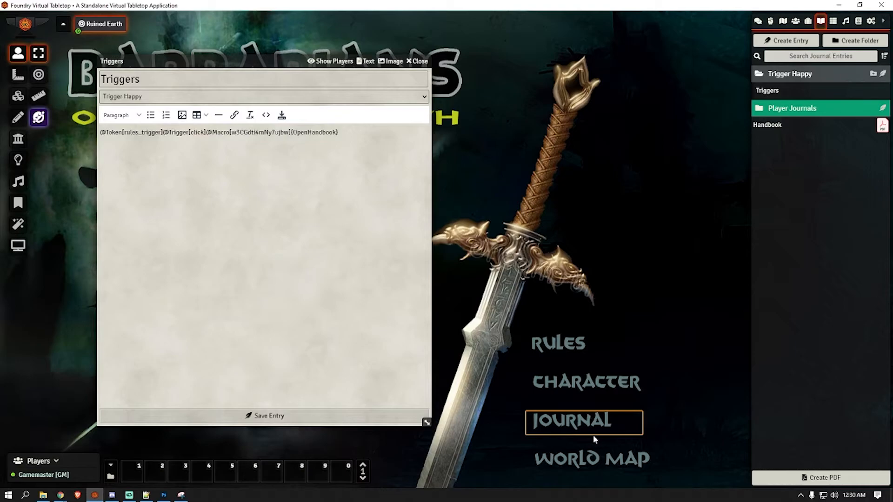
# Step: Check the exact name of the token over the JOURNAL menu text on its actor sheet, and close the sheet
pyautogui.doubleClick(593, 435)
pyautogui.moveTo(414, 120); pyautogui.dragTo(282, 120)
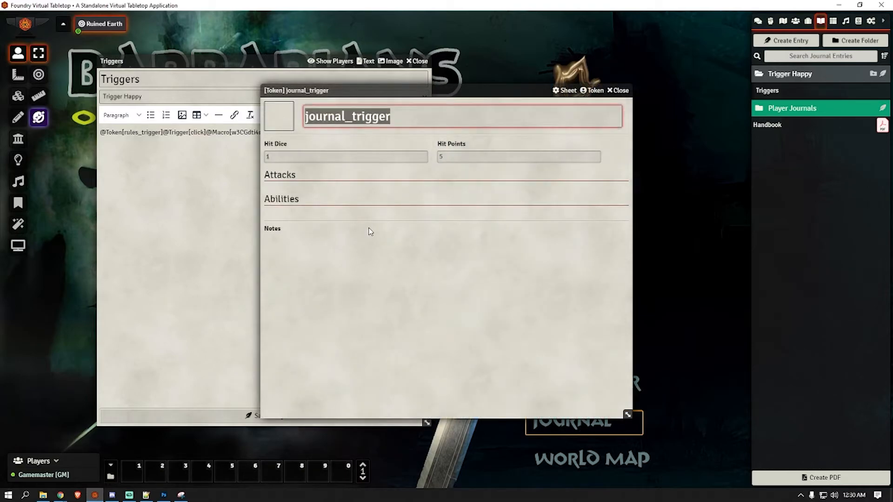
pyautogui.click(622, 92)
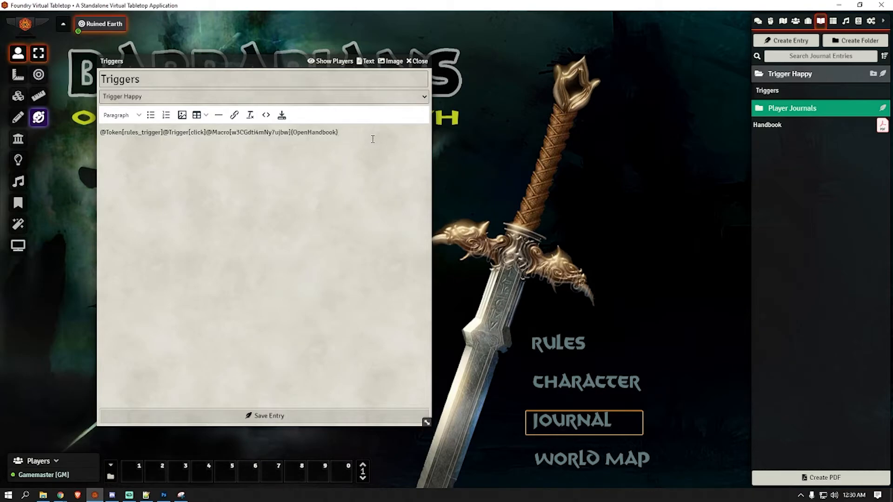
pyautogui.write('@Token[journal_trigger]@Trigger[')
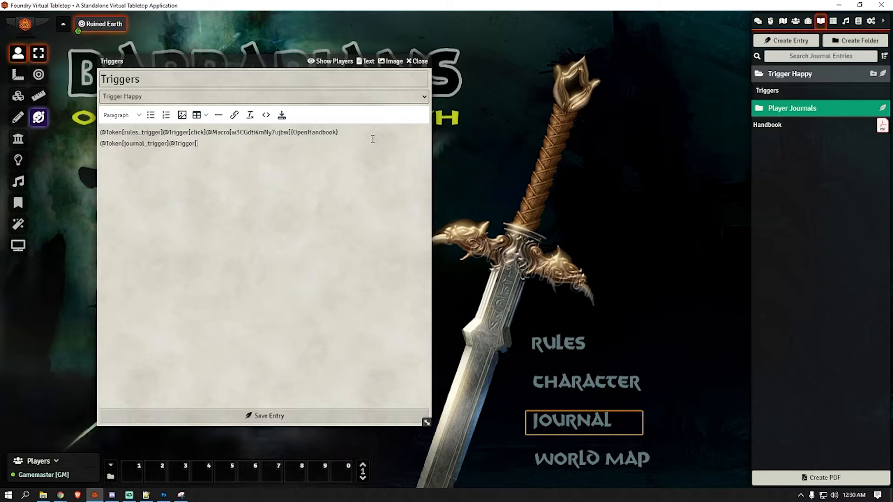
pyautogui.write('click]')
pyautogui.click(110, 477)
pyautogui.moveTo(440, 241); pyautogui.dragTo(223, 146)
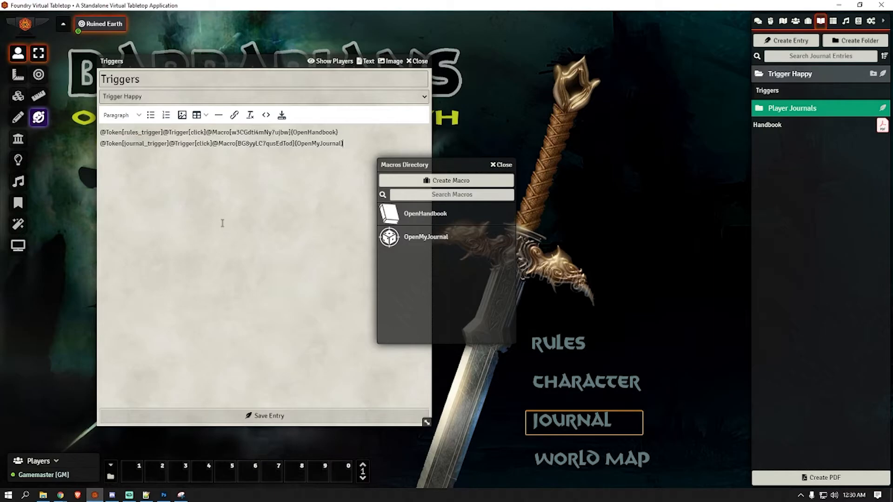
pyautogui.click(505, 165)
pyautogui.click(269, 417)
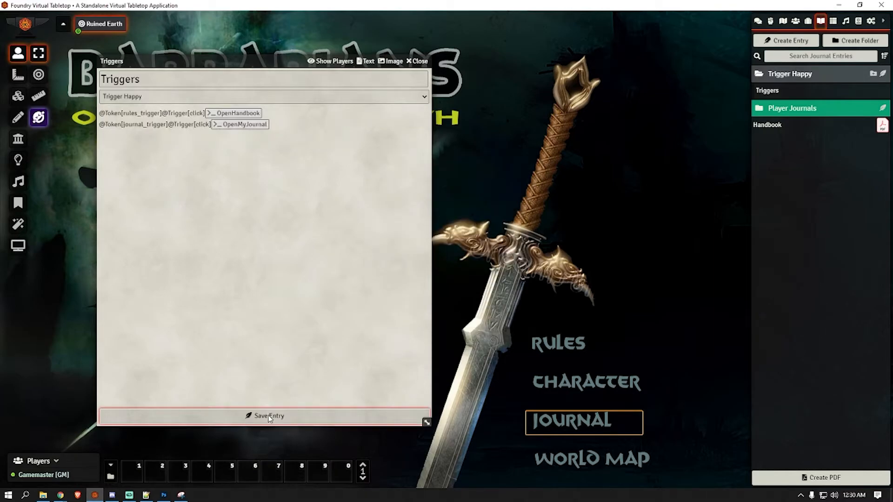
pyautogui.click(418, 62)
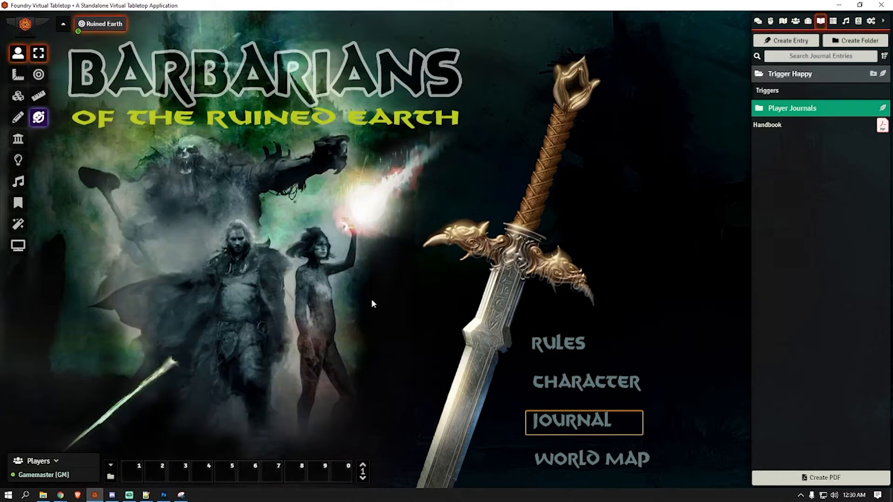
# Step: Test the journal_trigger token over the JOURNAL menu text as Gamemaster and dismiss the notification
pyautogui.click(677, 288)
pyautogui.click(582, 426)
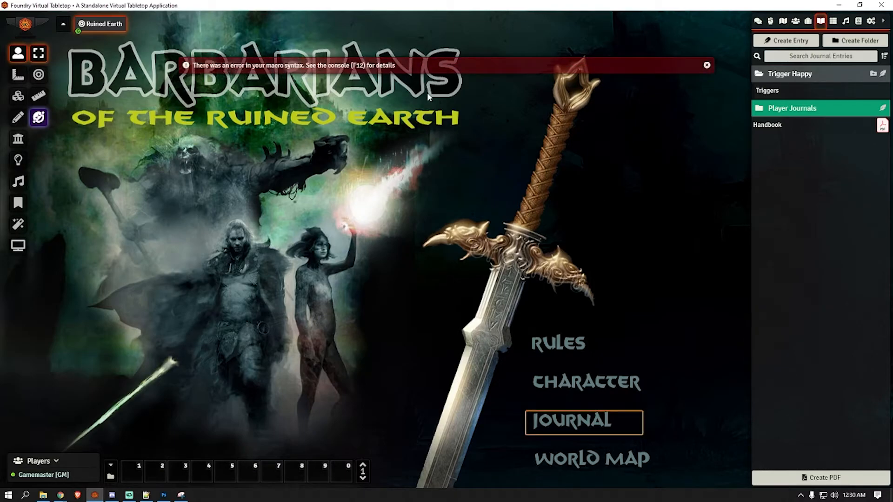
pyautogui.click(704, 67)
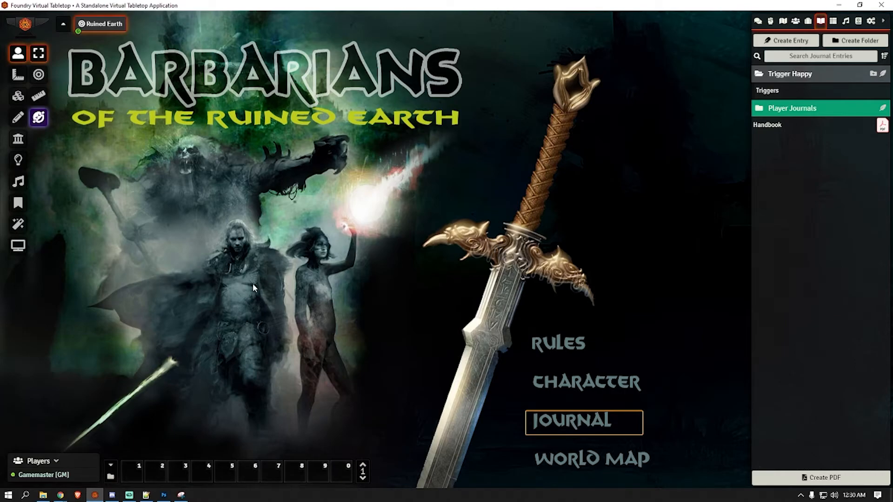
pyautogui.click(61, 496)
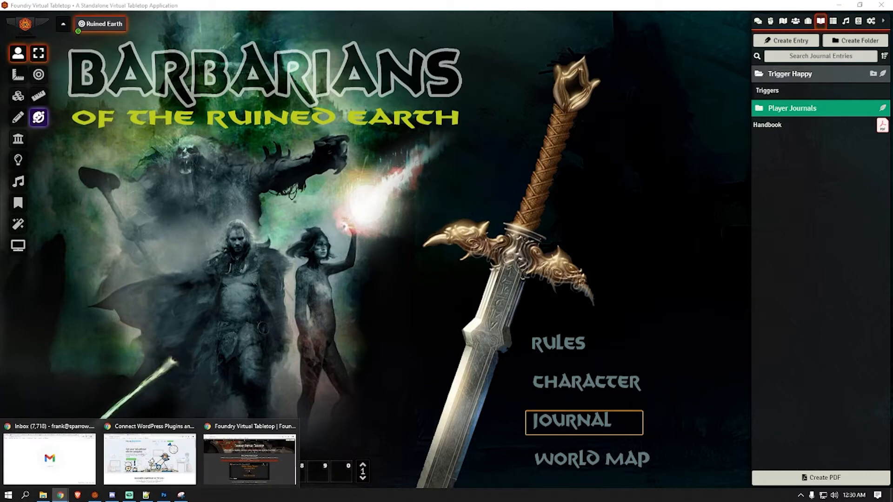
pyautogui.press('Escape')
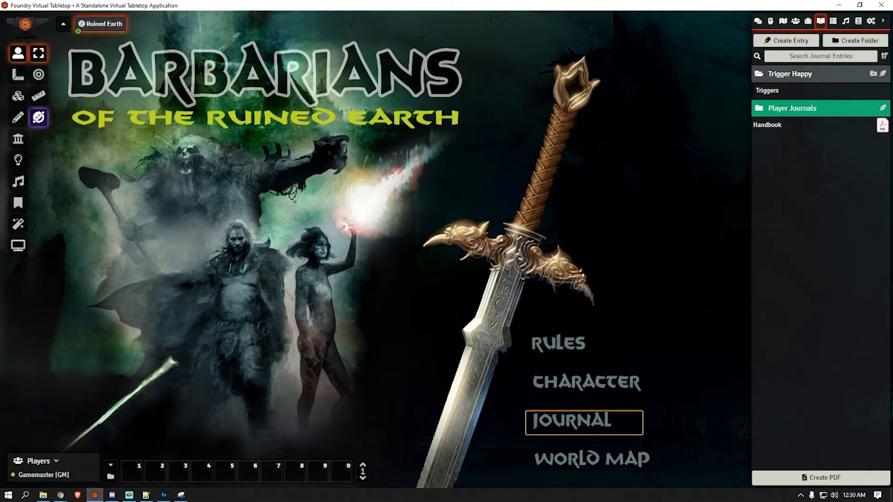
pyautogui.click(60, 496)
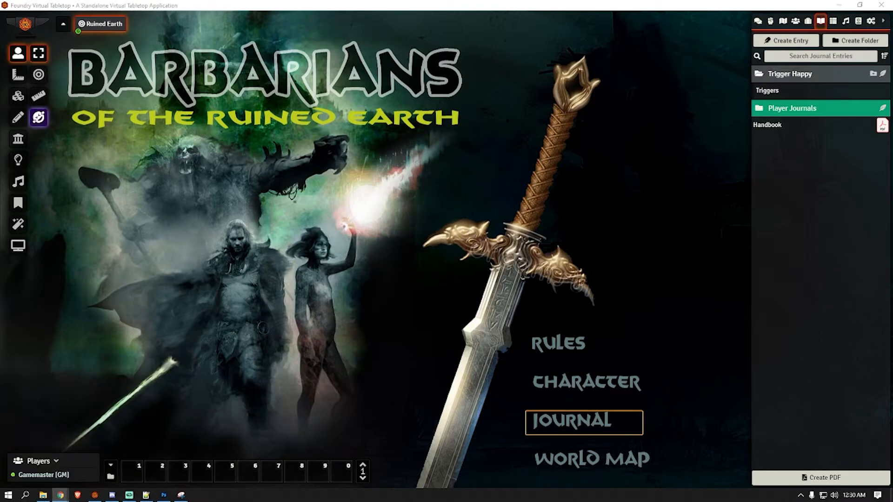
# Step: Copy the game's Local Network invitation link from the game settings and close the invitation links dialog
pyautogui.click(870, 21)
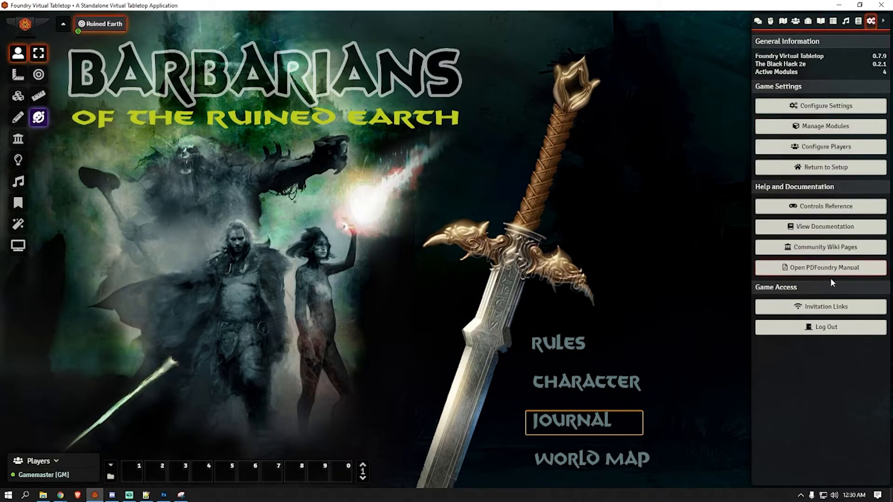
pyautogui.click(819, 312)
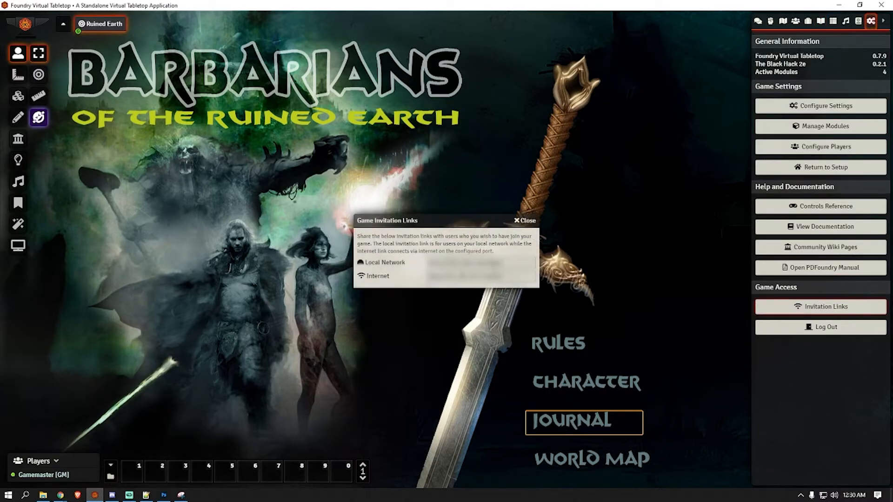
pyautogui.click(466, 263)
pyautogui.click(525, 221)
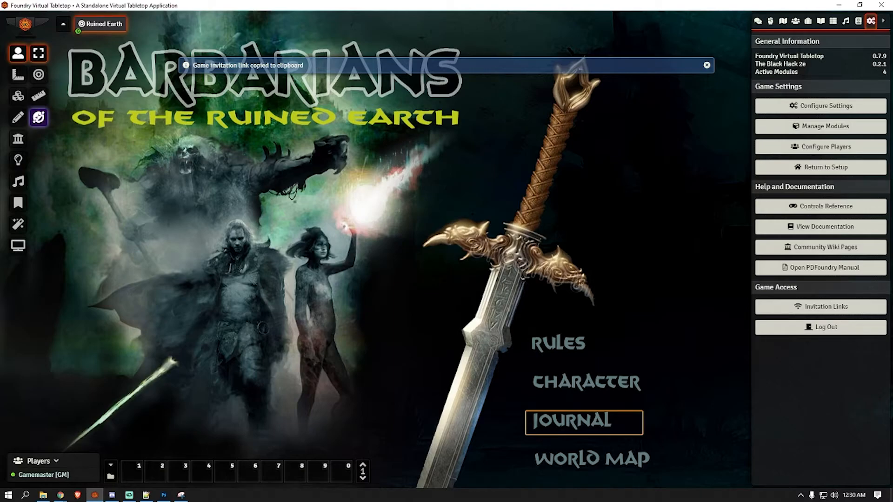
# Step: Switch to Chrome and open the copied invitation link
pyautogui.click(61, 495)
pyautogui.click(439, 27)
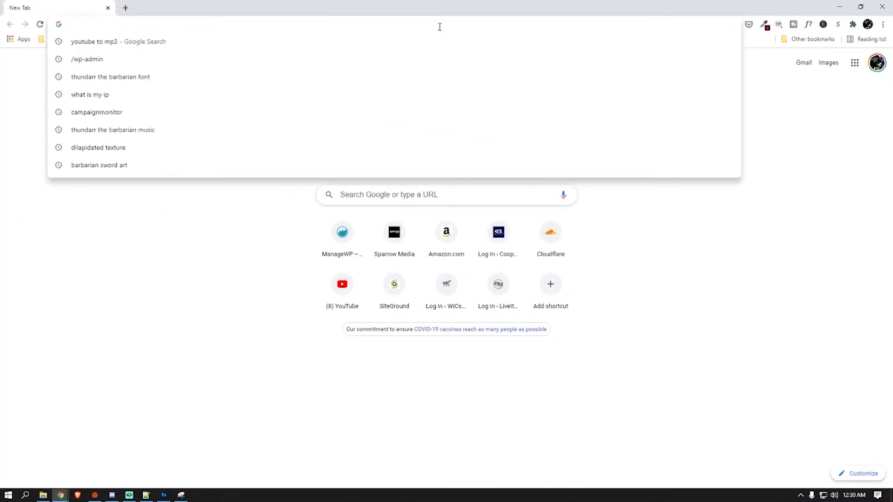
pyautogui.hotkey('ctrl', 'v')
pyautogui.press('Return')
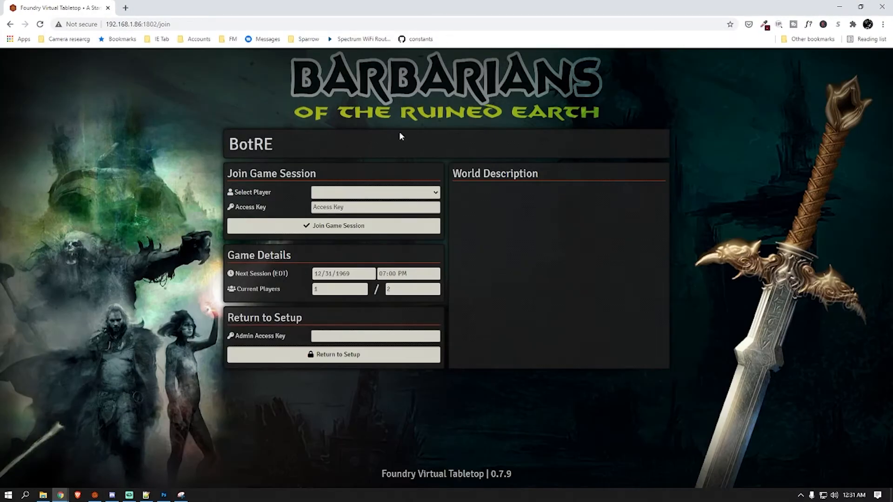
# Step: Join the game session as Player 1, select the Player 1 character, and save the player configuration
pyautogui.click(368, 193)
pyautogui.click(353, 215)
pyautogui.click(334, 226)
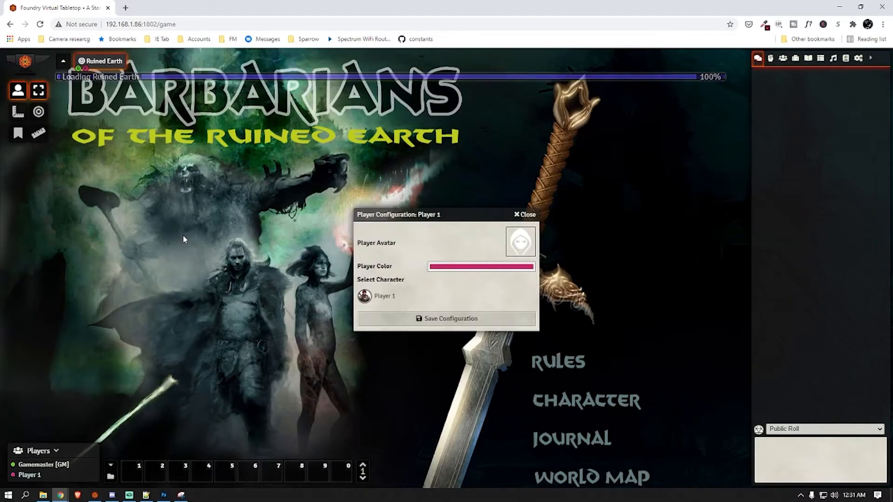
pyautogui.click(382, 296)
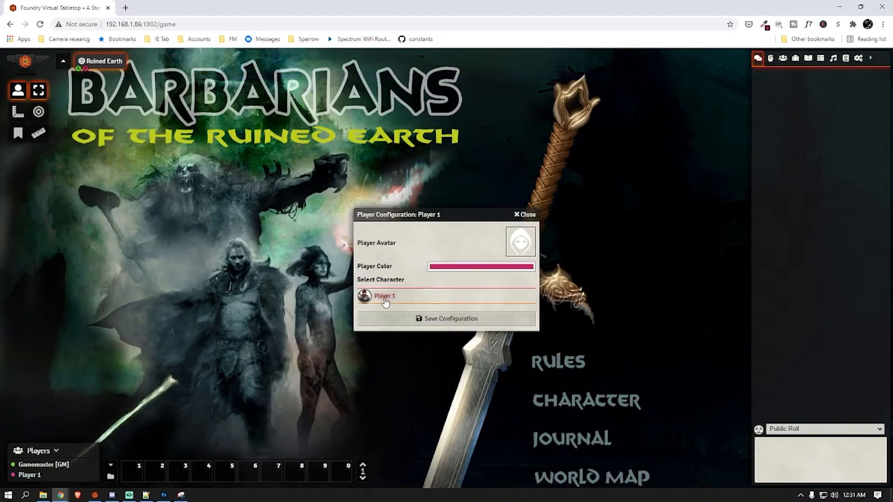
pyautogui.click(410, 320)
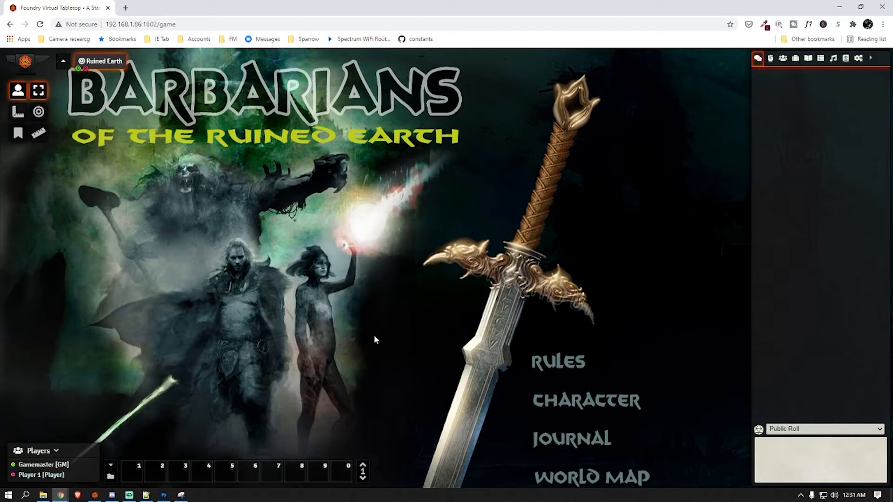
# Step: Test the JOURNAL menu trigger as Player 1, and look for the player's journal in the Gamemaster's Player Journals folder in Foundry
pyautogui.click(585, 437)
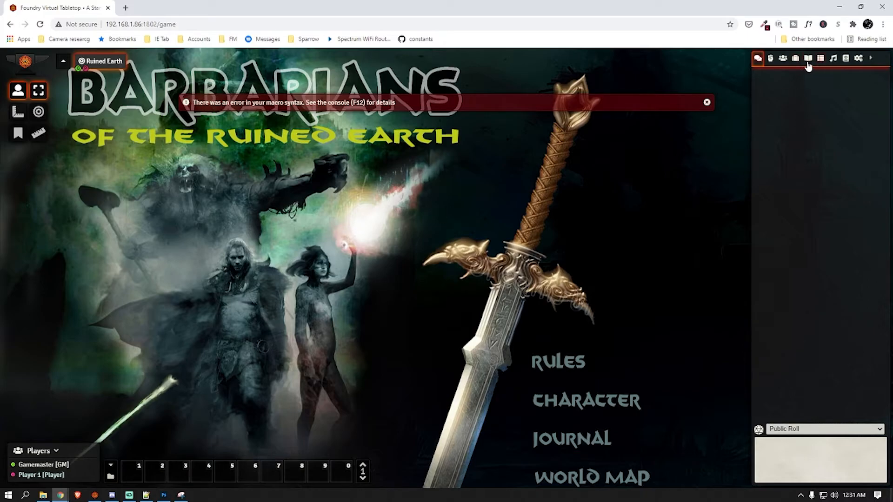
pyautogui.click(808, 59)
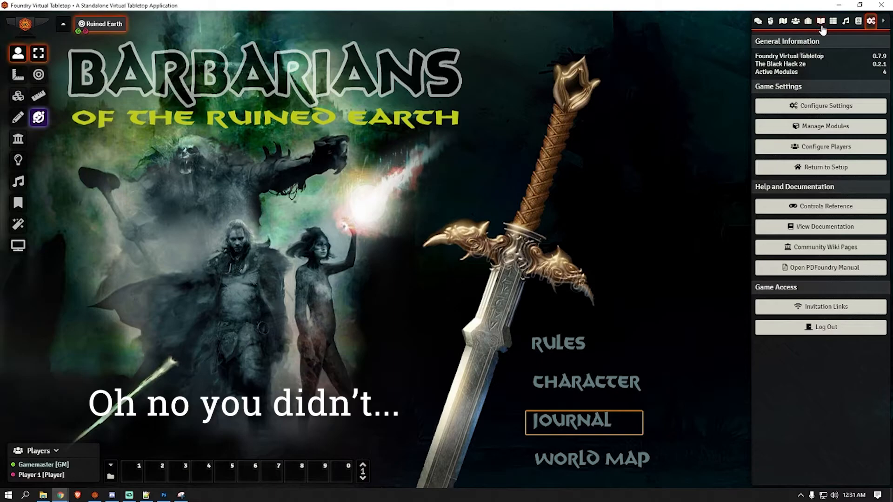
pyautogui.click(821, 23)
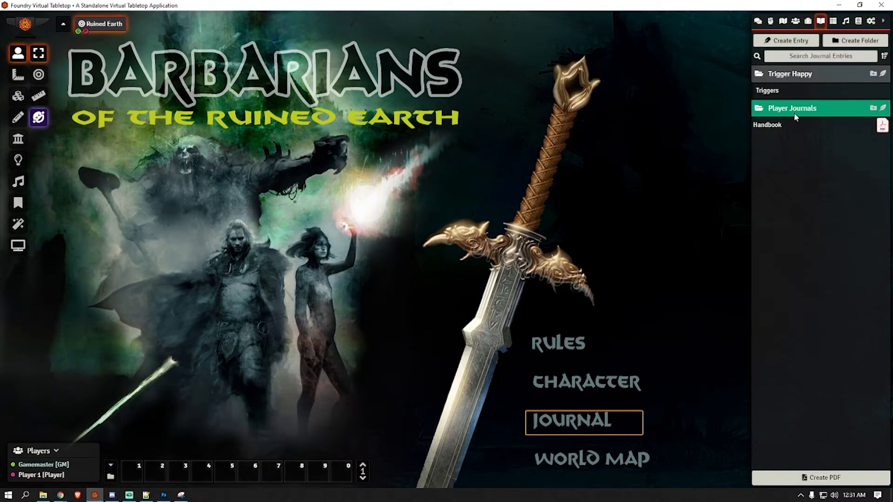
# Step: Create a journal entry named Player 1 in the Player Journals folder
pyautogui.click(883, 109)
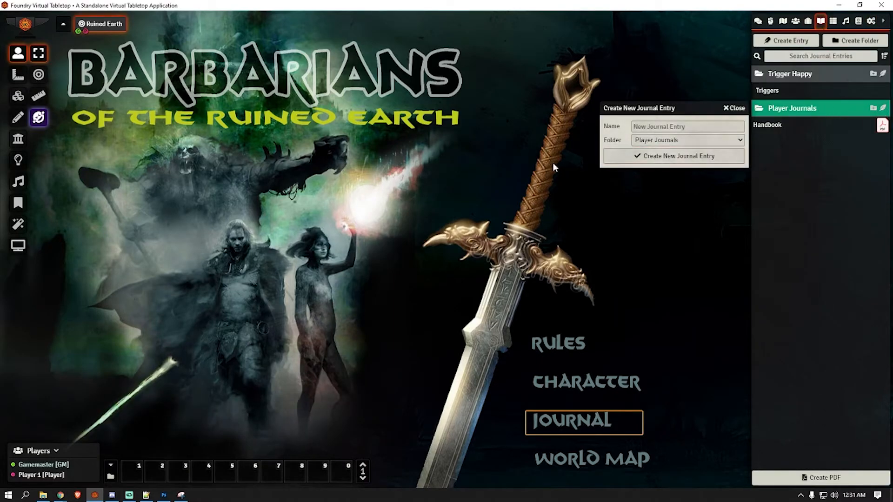
pyautogui.click(697, 126)
pyautogui.write('Player 1')
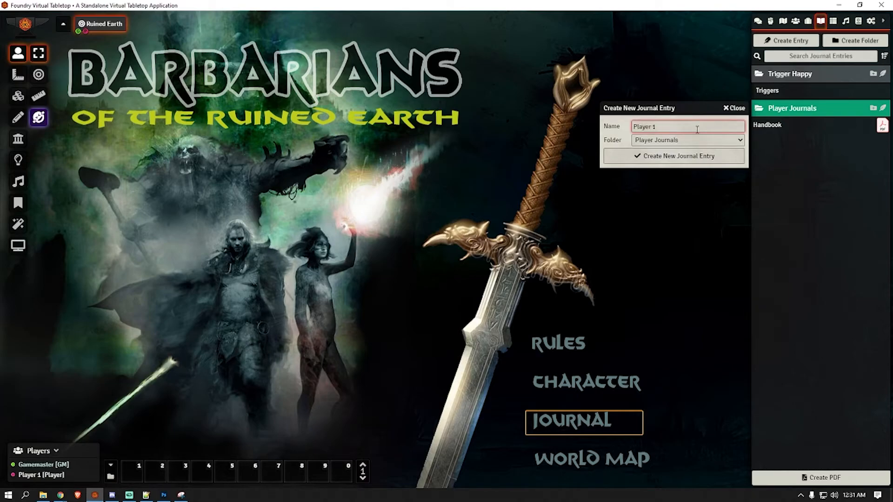
pyautogui.click(670, 155)
# Step: Give Player 1 Owner permission on the Player 1 journal entry, save the permissions, and close the entry
pyautogui.rightClick(784, 124)
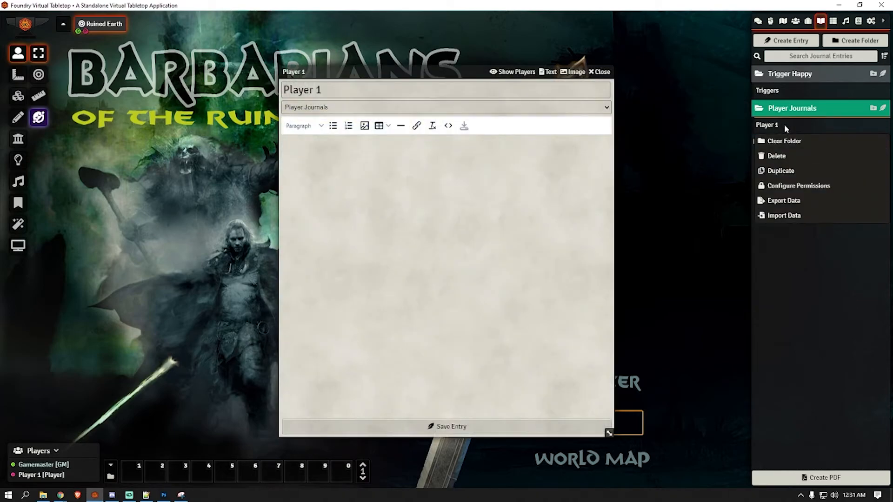
pyautogui.click(802, 187)
pyautogui.click(642, 177)
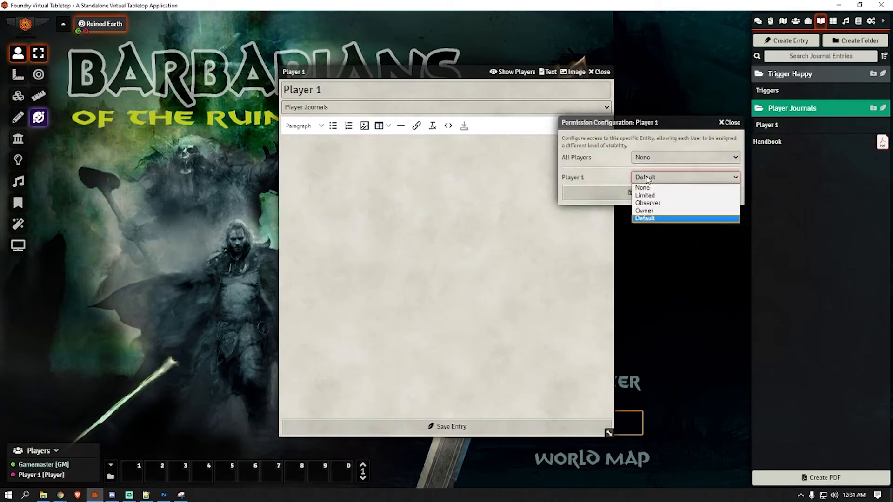
pyautogui.click(643, 211)
pyautogui.click(620, 192)
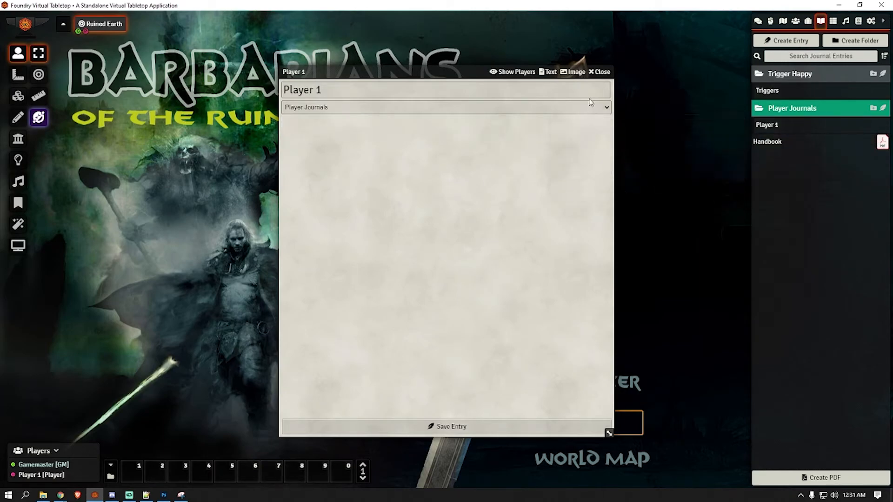
pyautogui.click(600, 72)
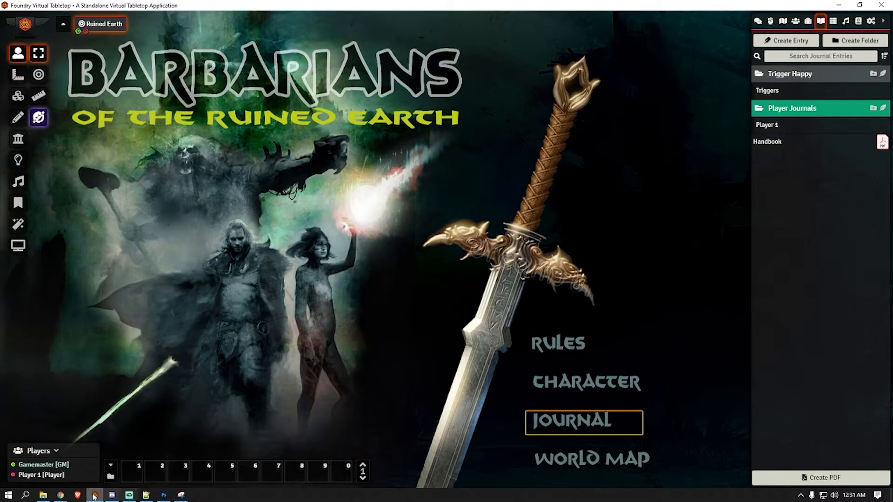
# Step: In Chrome as Player 1, open the journal through the JOURNAL trigger and save the text "Dear Journal the ruined earth is especially bleak today."
pyautogui.moveTo(61, 495)
pyautogui.click(379, 469)
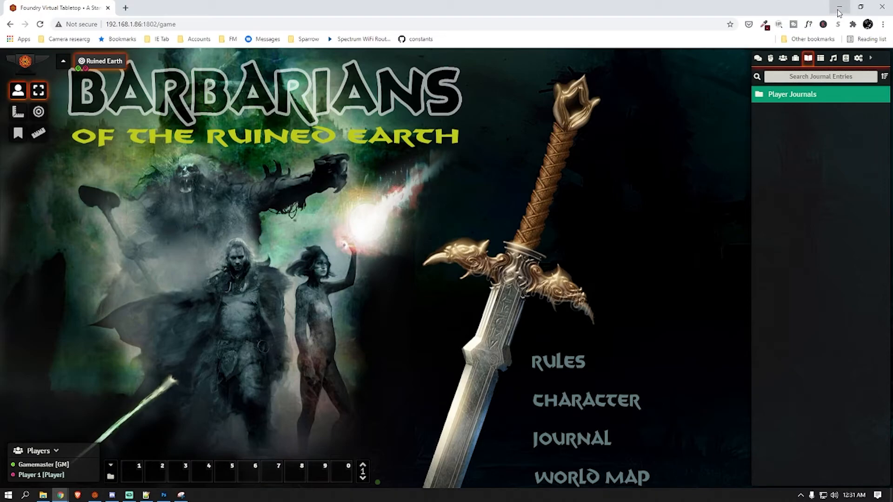
pyautogui.click(788, 100)
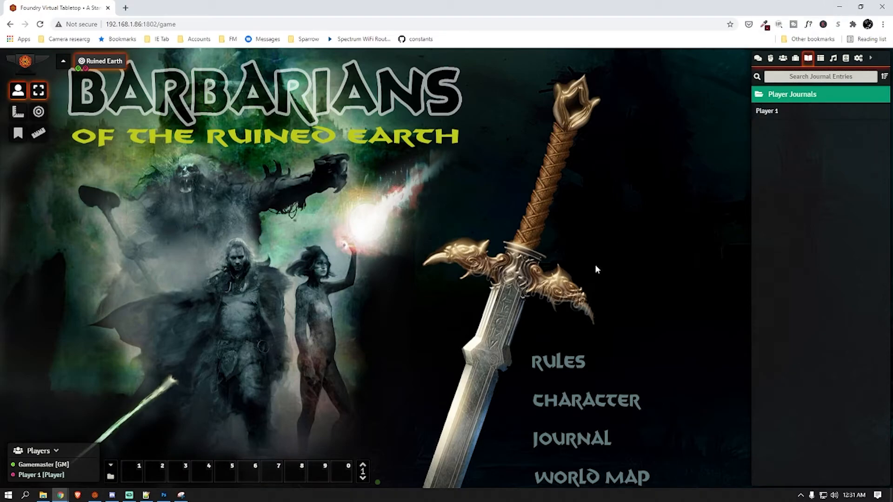
pyautogui.click(544, 435)
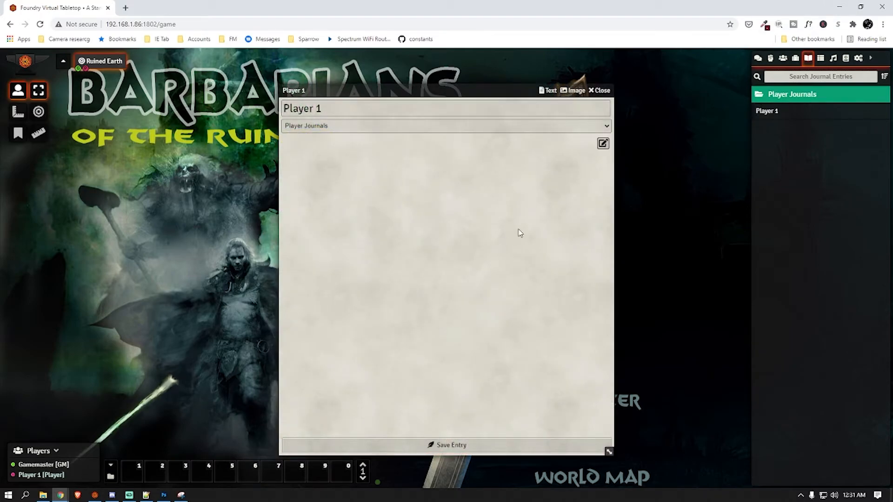
pyautogui.click(603, 144)
pyautogui.write('Dear Journal the ruined earth is especially bleak today.')
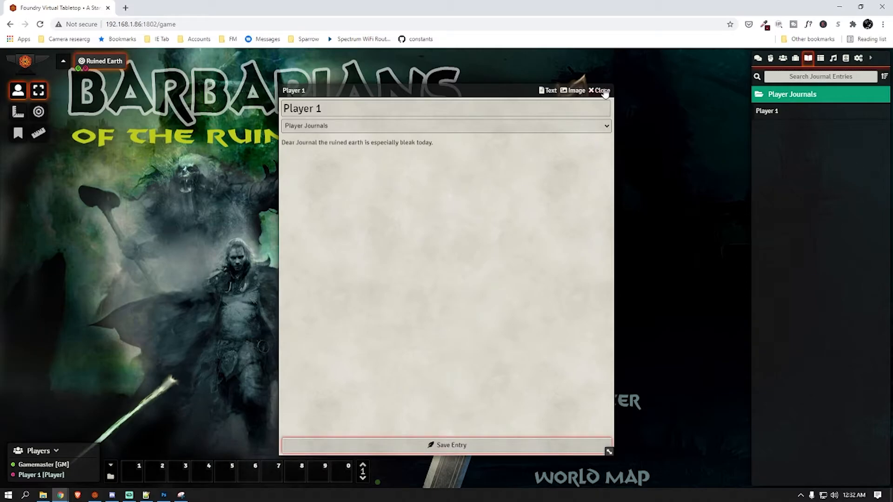
pyautogui.click(602, 91)
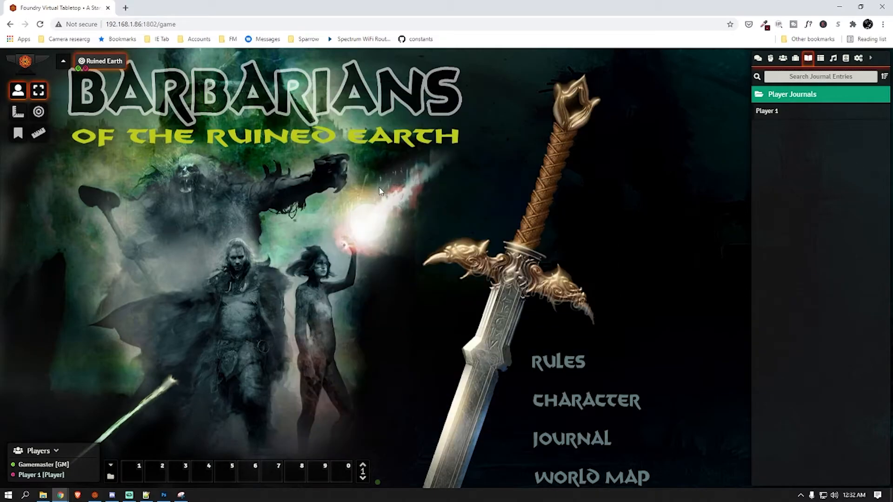
# Step: Test the JOURNAL and RULES menu triggers as Player 1, closing each opened window, and return to the Gamemaster's Foundry window
pyautogui.click(571, 441)
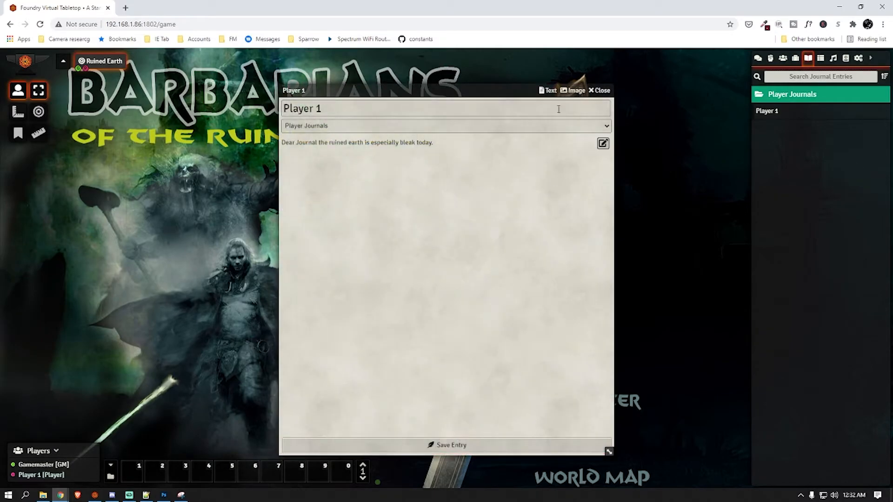
pyautogui.click(601, 90)
pyautogui.click(570, 364)
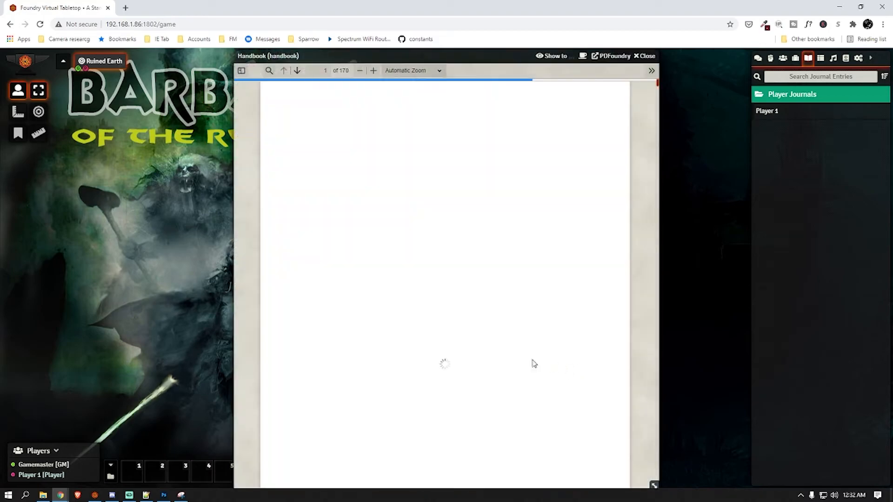
pyautogui.click(652, 55)
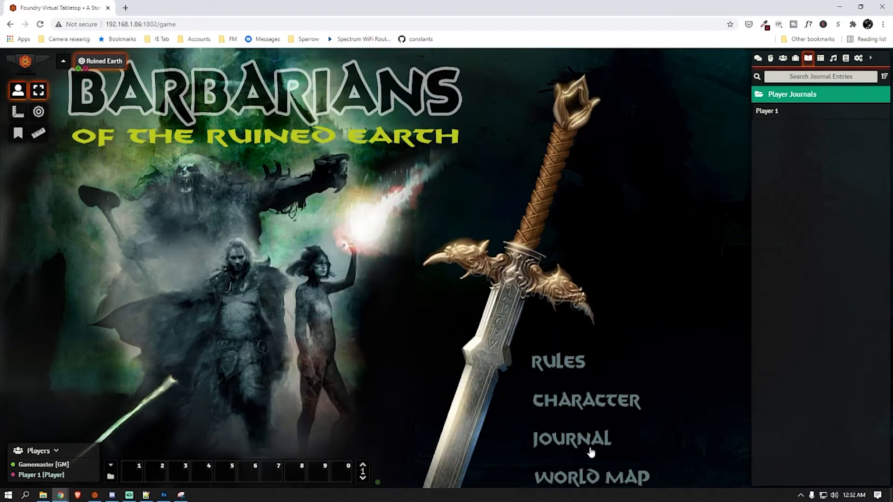
pyautogui.click(839, 7)
# Step: Check the JOURNAL trigger token as Gamemaster, deselect it, and test the JOURNAL trigger again as Player 1 in Chrome
pyautogui.rightClick(565, 432)
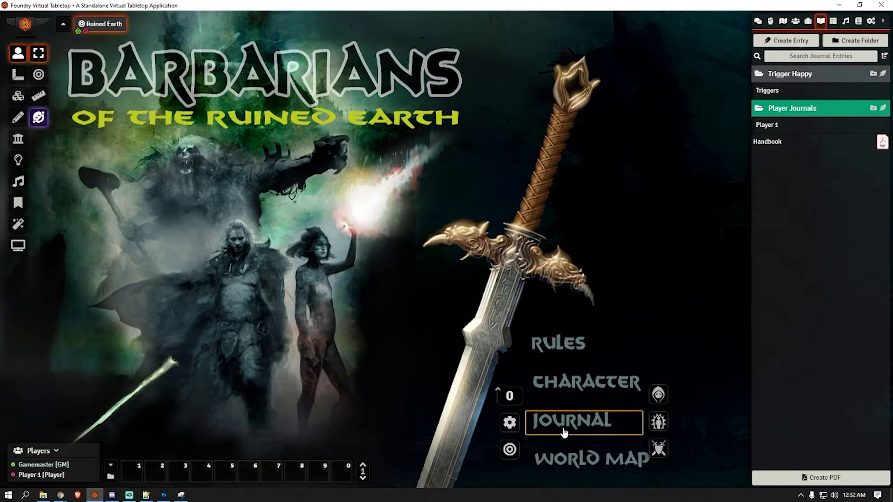
pyautogui.click(667, 307)
pyautogui.click(60, 499)
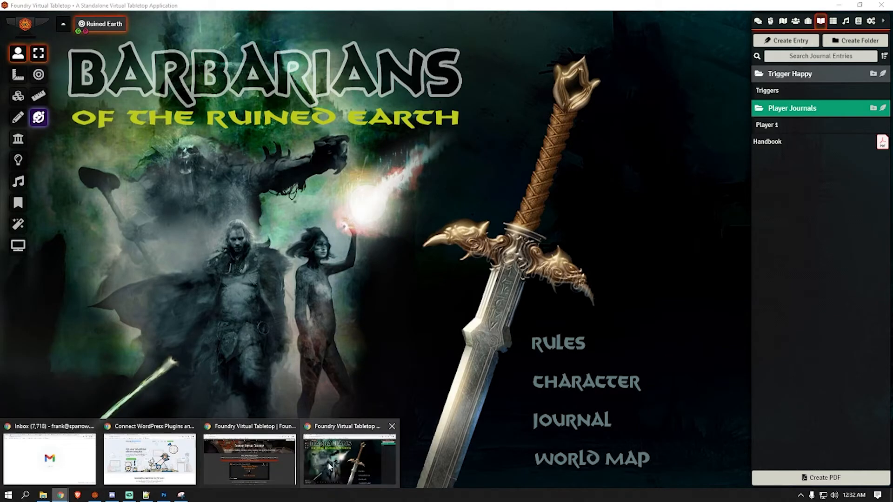
pyautogui.click(328, 463)
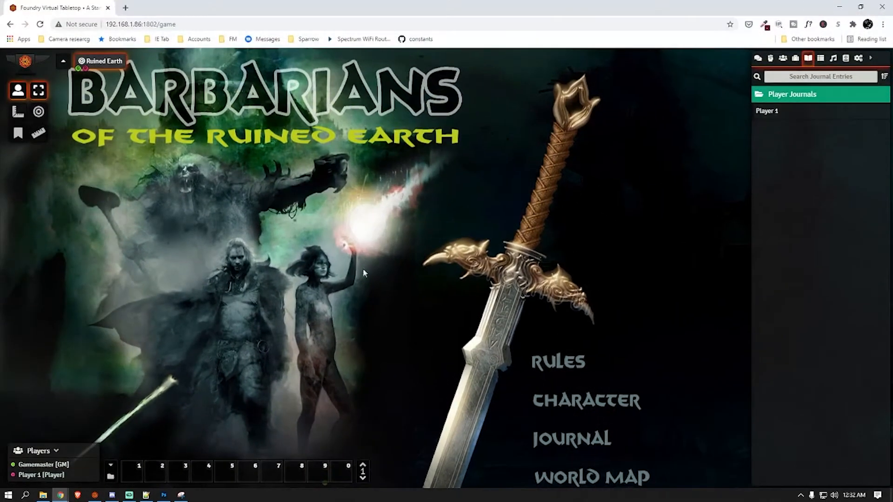
pyautogui.click(567, 442)
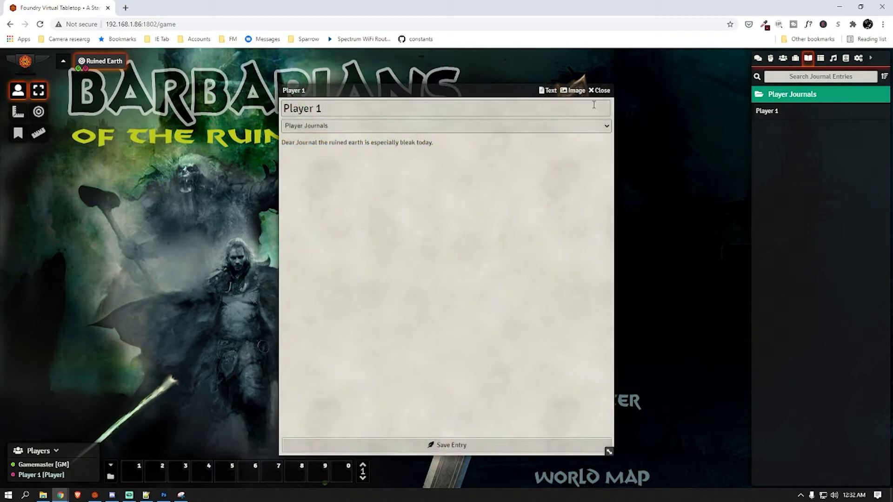
pyautogui.click(599, 90)
pyautogui.click(835, 7)
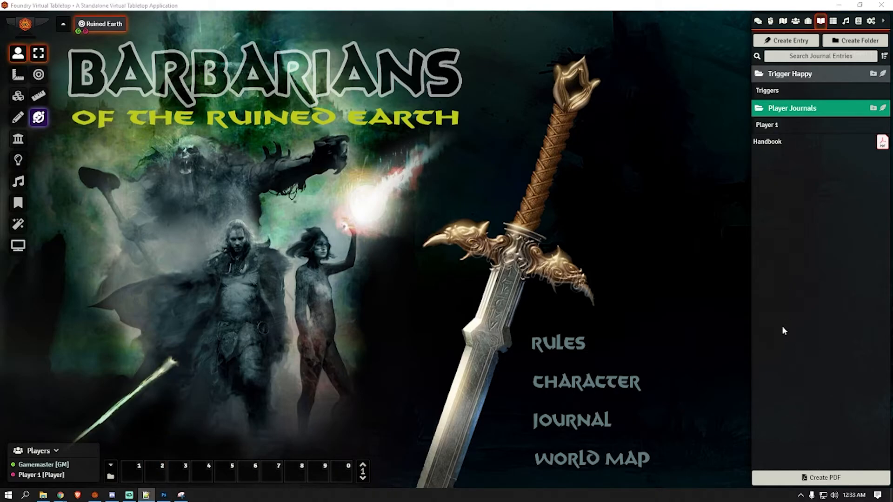
# Step: Create an actor named sheet_trigger in the Triggers actor folder
pyautogui.click(796, 21)
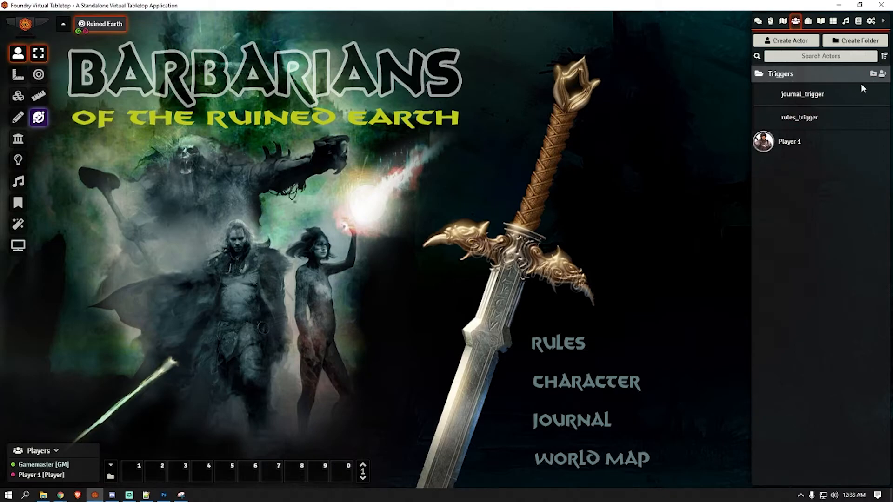
pyautogui.click(882, 74)
pyautogui.click(677, 94)
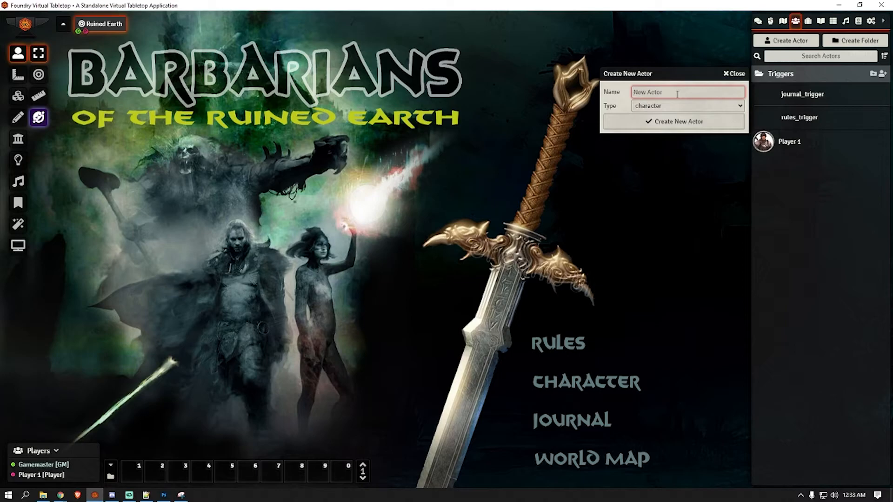
pyautogui.write('ch')
pyautogui.press('BackSpace')
pyautogui.press('BackSpace')
pyautogui.write('char')
pyautogui.press('BackSpace')
pyautogui.write('sheet_trigger')
pyautogui.click(660, 108)
pyautogui.click(663, 115)
pyautogui.click(657, 123)
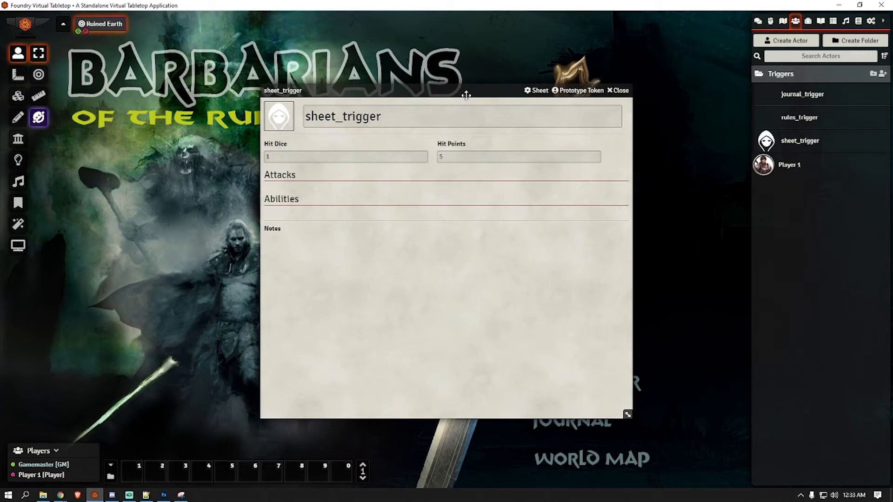
# Step: Set the sheet_trigger prototype token's size to 3 grid units wide and .5 grid units high, and update the token
pyautogui.moveTo(465, 90); pyautogui.dragTo(361, 71)
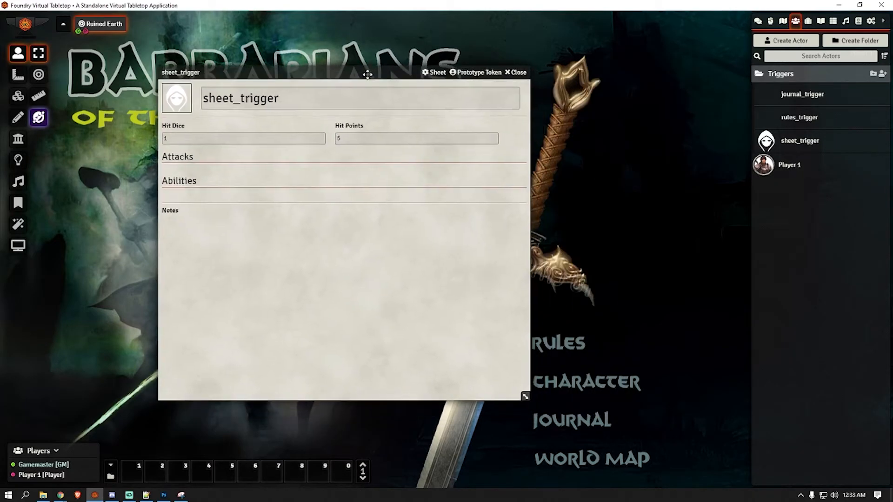
pyautogui.click(489, 73)
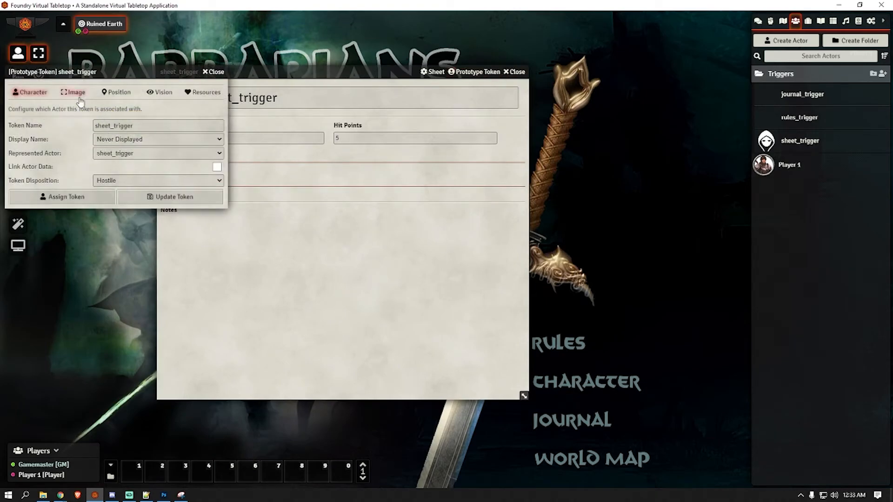
pyautogui.doubleClick(119, 131)
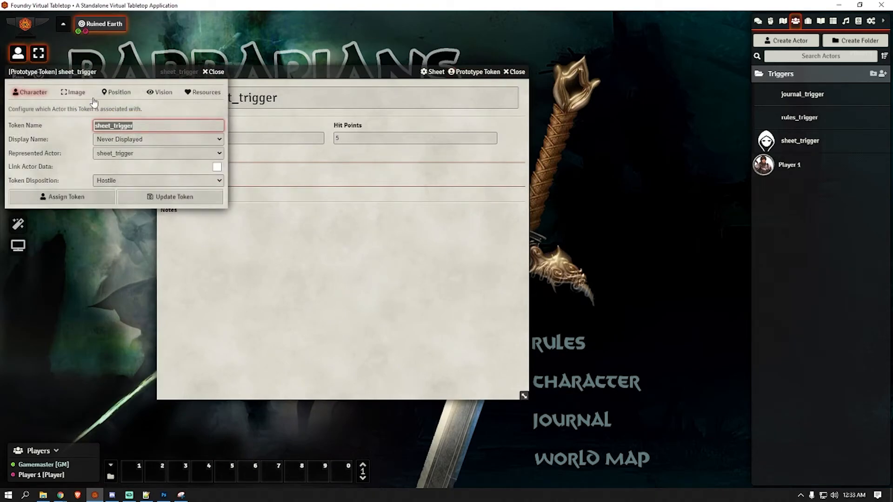
pyautogui.click(74, 92)
pyautogui.click(67, 155)
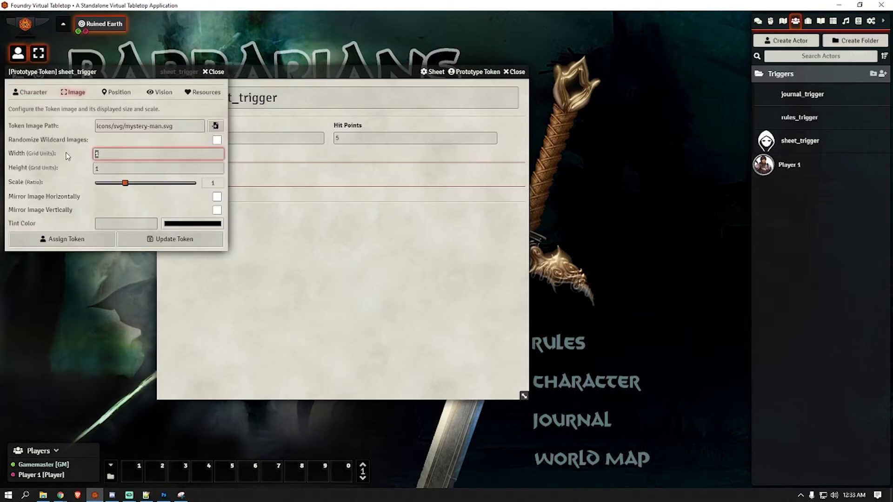
pyautogui.write('2.5')
pyautogui.moveTo(116, 157); pyautogui.dragTo(82, 162)
pyautogui.write('3')
pyautogui.press('Tab')
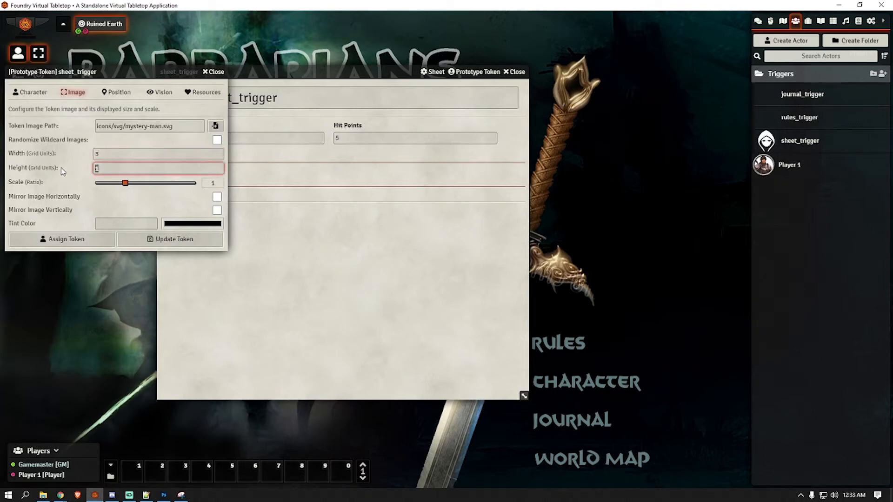
pyautogui.write('.5')
pyautogui.click(164, 239)
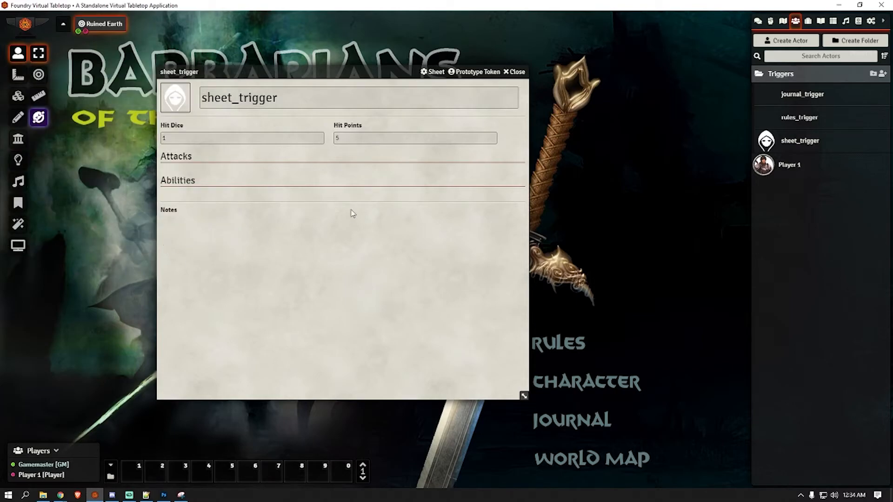
# Step: Set the sheet_trigger actor's image to transparent_token.png from the Assets folder, and place its token over the CHARACTER menu item
pyautogui.click(175, 104)
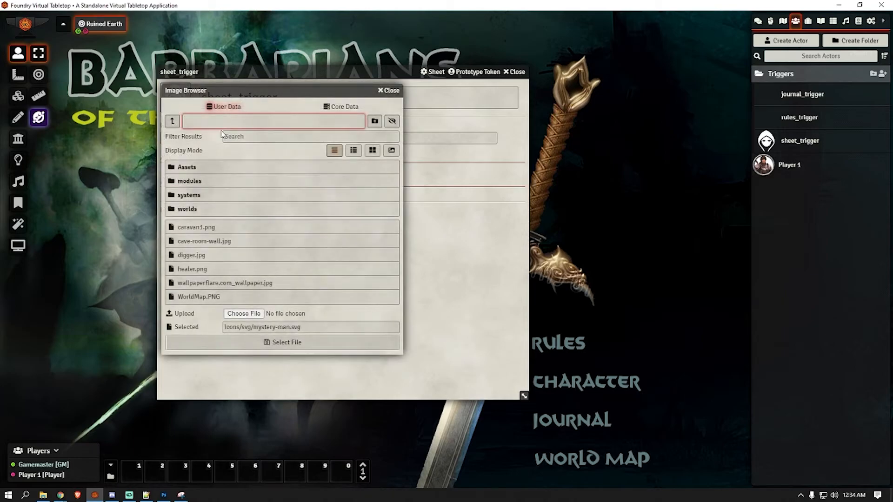
pyautogui.click(187, 168)
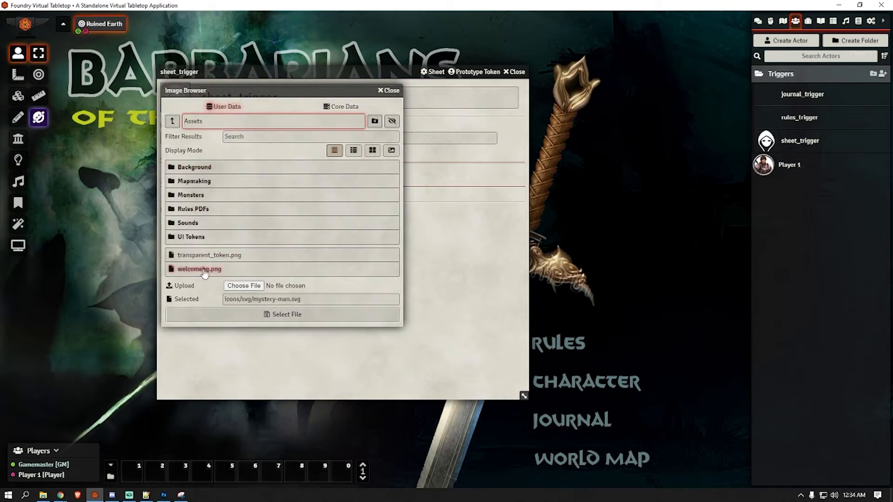
pyautogui.click(210, 255)
pyautogui.click(258, 316)
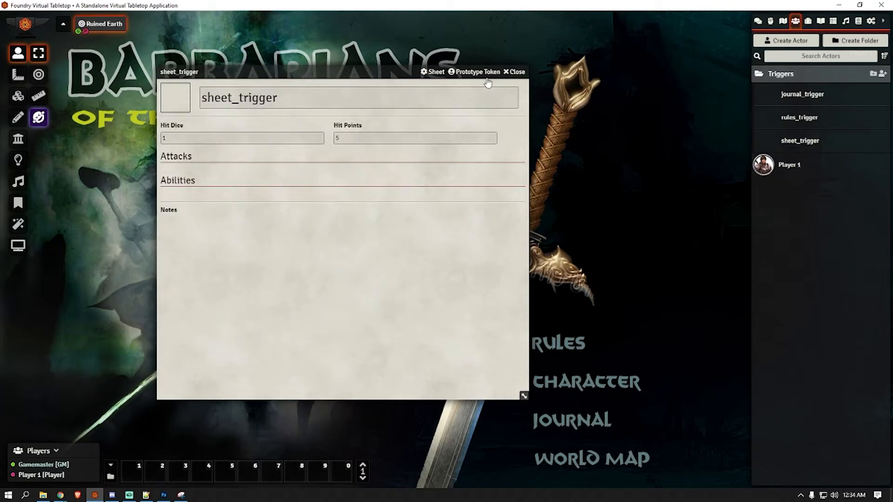
pyautogui.click(514, 72)
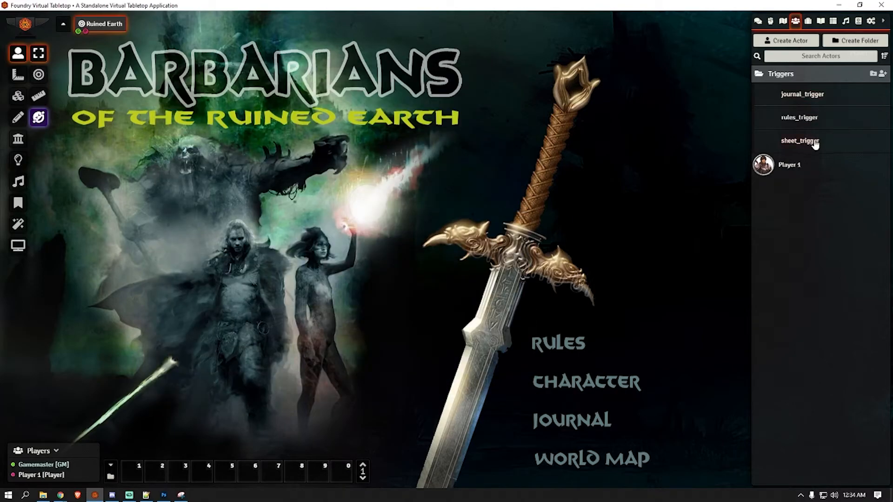
pyautogui.moveTo(560, 384); pyautogui.dragTo(570, 386)
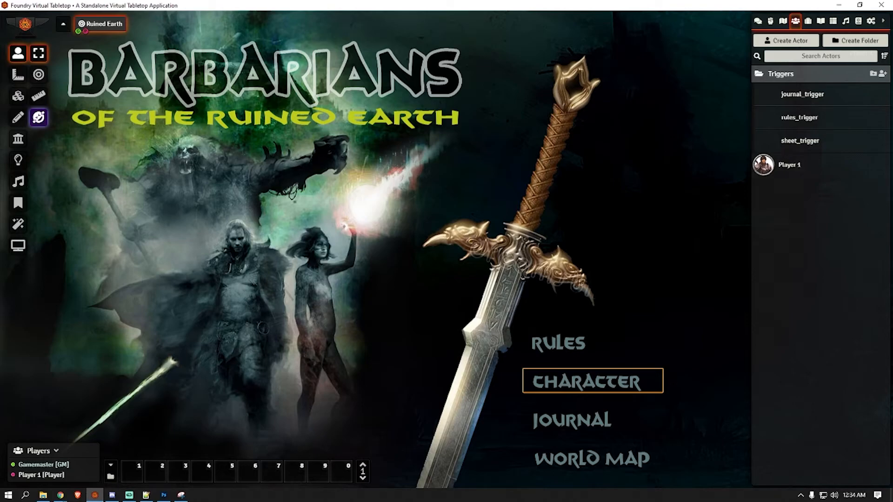
# Step: Create a script macro named OpenCharacterSheet
pyautogui.click(110, 476)
pyautogui.click(451, 180)
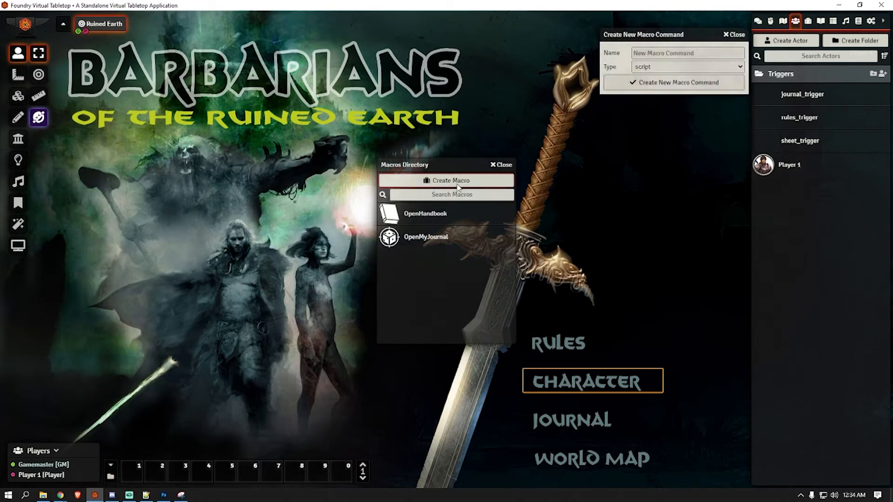
pyautogui.click(669, 54)
pyautogui.write('Op')
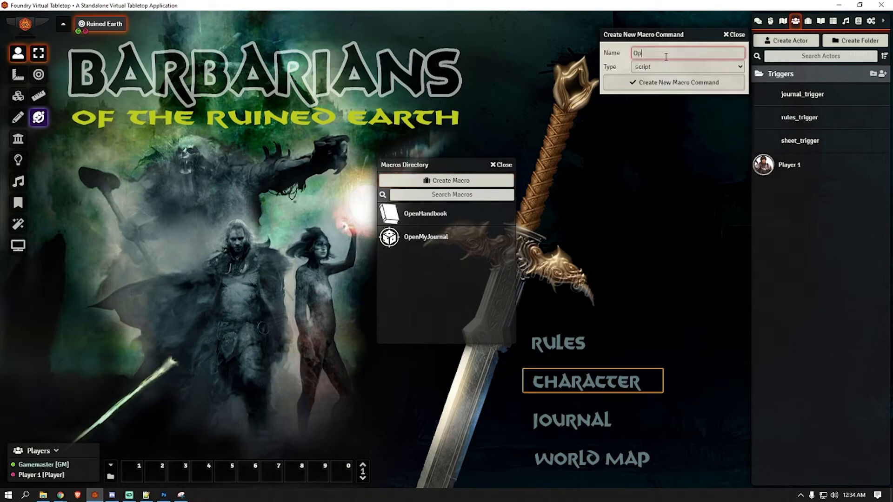
pyautogui.write('enCharacterSheet')
pyautogui.click(663, 84)
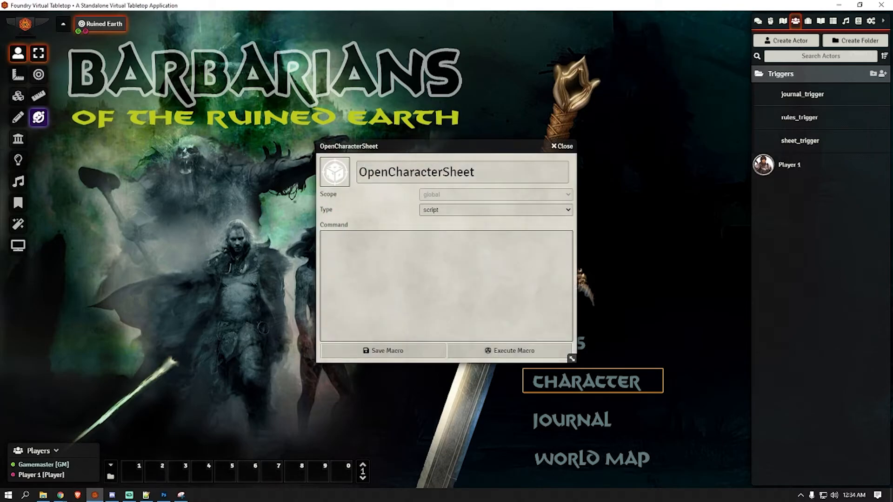
# Step: Set the OpenCharacterSheet command to game.actors.getName(character.name).sheet.render(true); and save the macro, closing the macro directory
pyautogui.hotkey('alt', 'Tab')
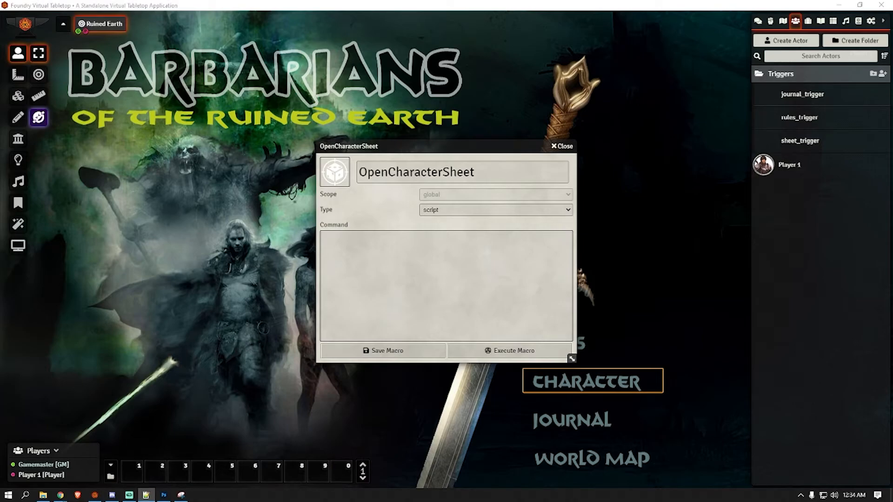
pyautogui.click(469, 266)
pyautogui.write('game.actors.getName')
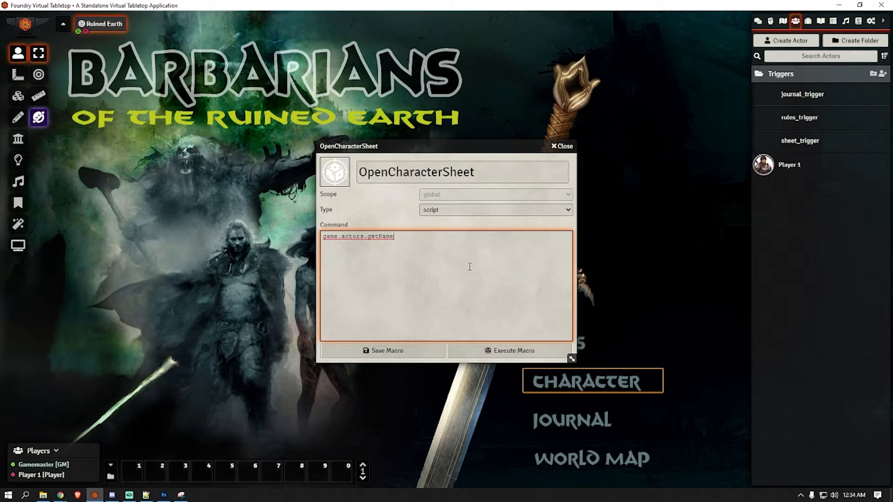
pyautogui.write('(cha')
pyautogui.write('et')
pyautogui.press('BackSpace')
pyautogui.press('BackSpace')
pyautogui.write('ter.name).sheet.render(true);')
pyautogui.click(418, 347)
pyautogui.click(504, 165)
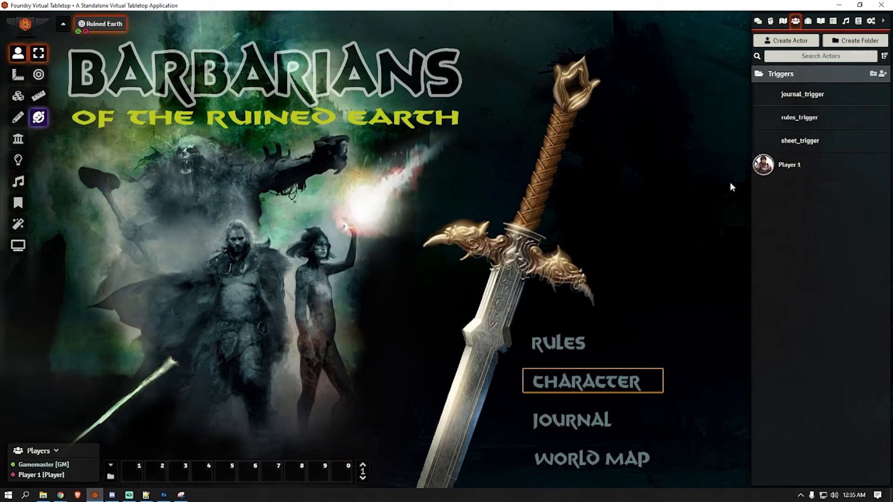
# Step: Check the Player 1 actor's permissions and the visibility of the trigger token over CHARACTER, and deselect the token
pyautogui.rightClick(801, 170)
pyautogui.click(800, 243)
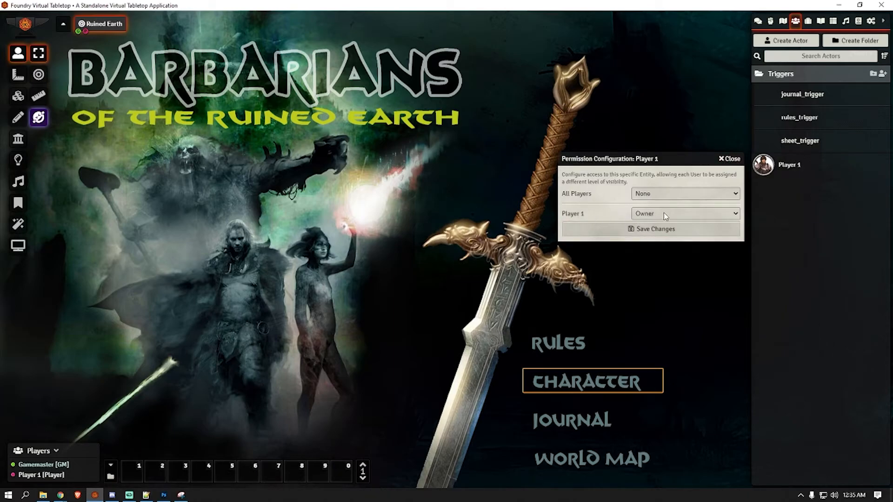
pyautogui.click(731, 159)
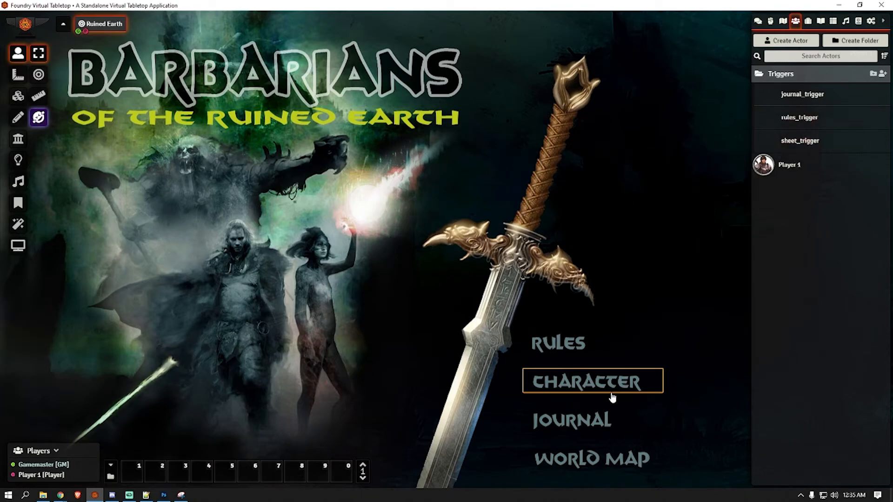
pyautogui.rightClick(593, 389)
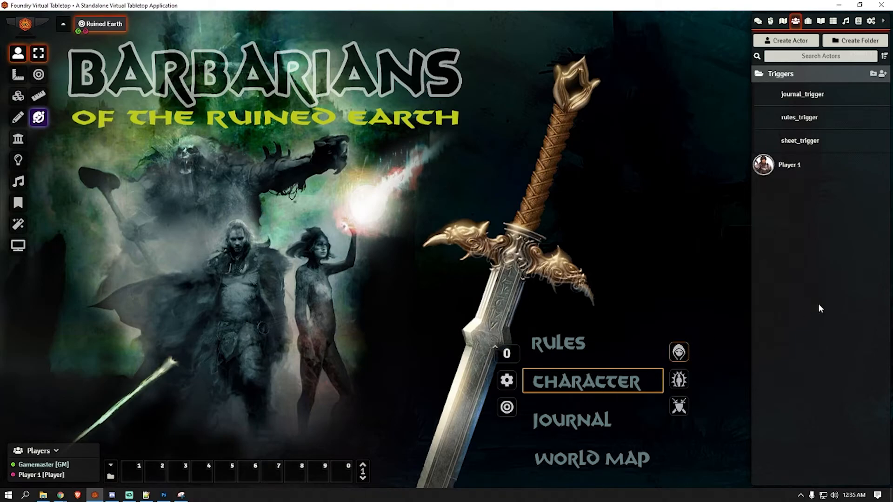
pyautogui.click(671, 292)
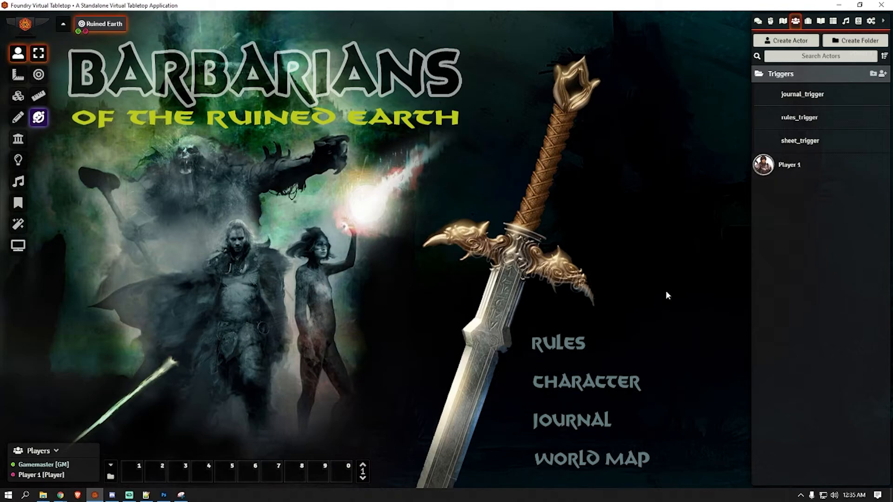
pyautogui.click(821, 21)
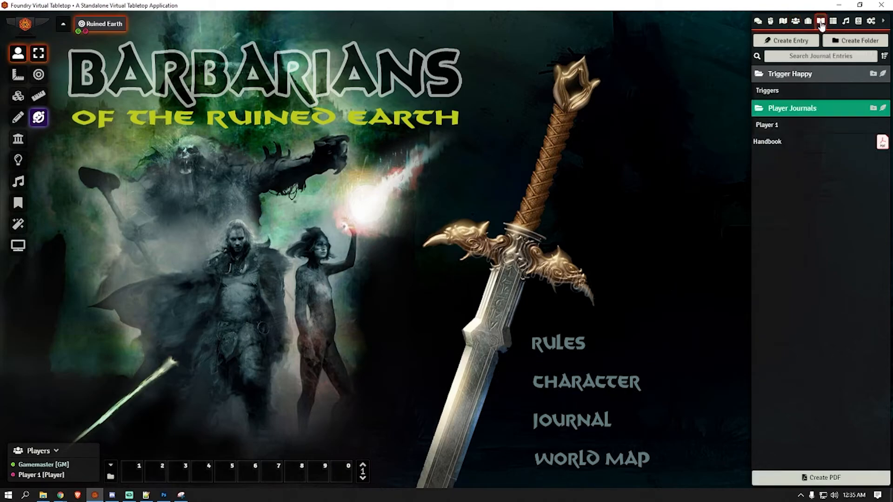
pyautogui.click(768, 91)
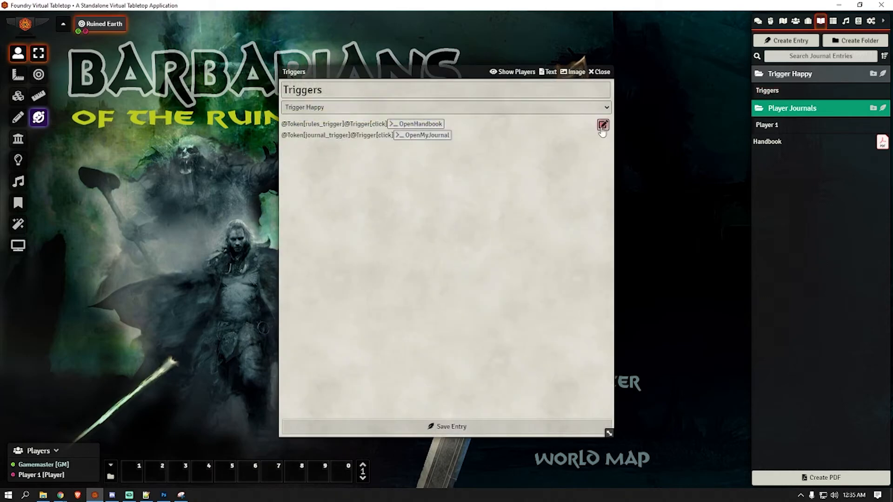
pyautogui.click(604, 123)
pyautogui.click(546, 156)
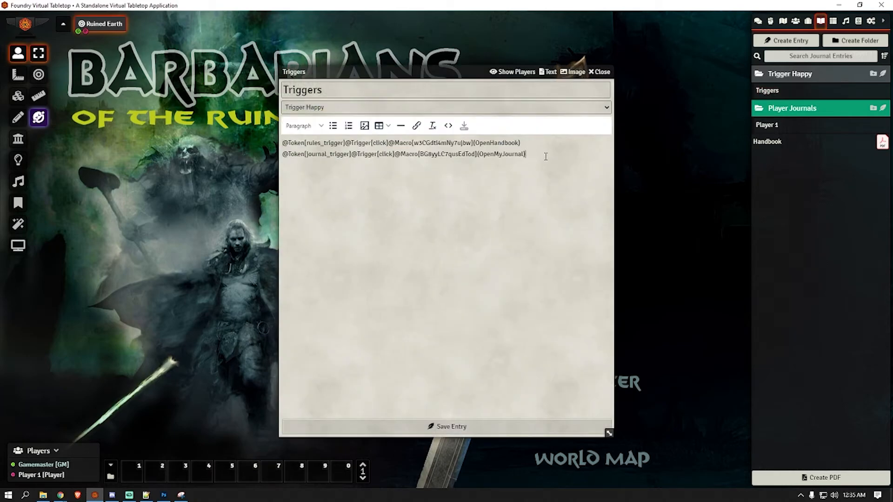
pyautogui.press('Return')
pyautogui.write('@Ti')
pyautogui.press('BackSpace')
pyautogui.write('pk')
pyautogui.press('BackSpace')
pyautogui.write('oken[sheet_trigger]@Trigger')
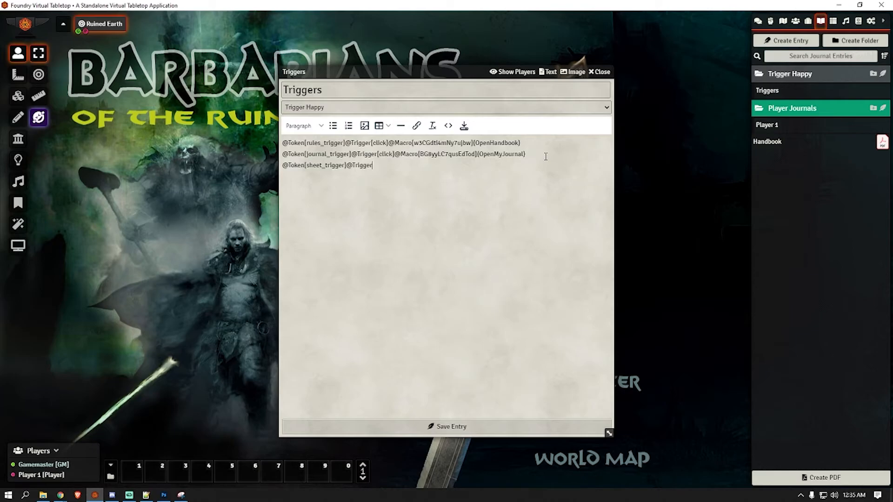
pyautogui.write('[clikc]')
# Step: Link the OpenCharacterSheet macro at the end of the sheet_trigger line, save the Triggers entry and close both windows
pyautogui.click(110, 477)
pyautogui.moveTo(434, 166); pyautogui.dragTo(677, 79)
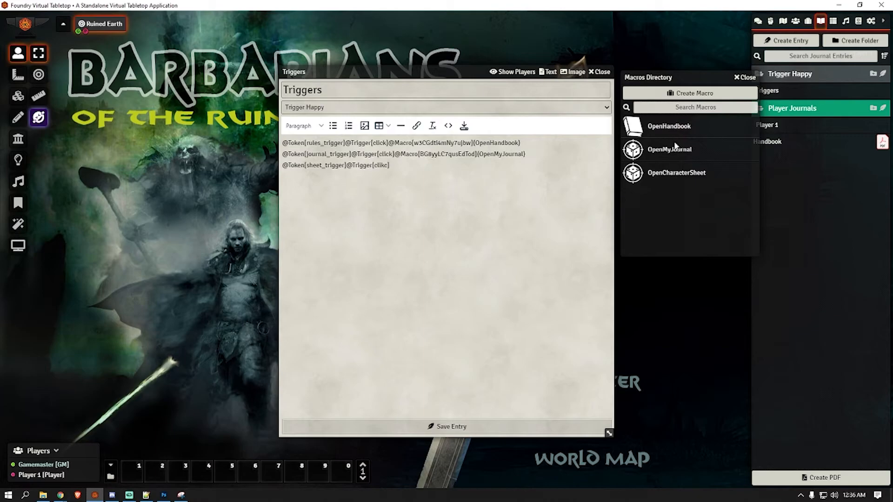
pyautogui.moveTo(679, 175); pyautogui.dragTo(467, 172)
pyautogui.click(433, 427)
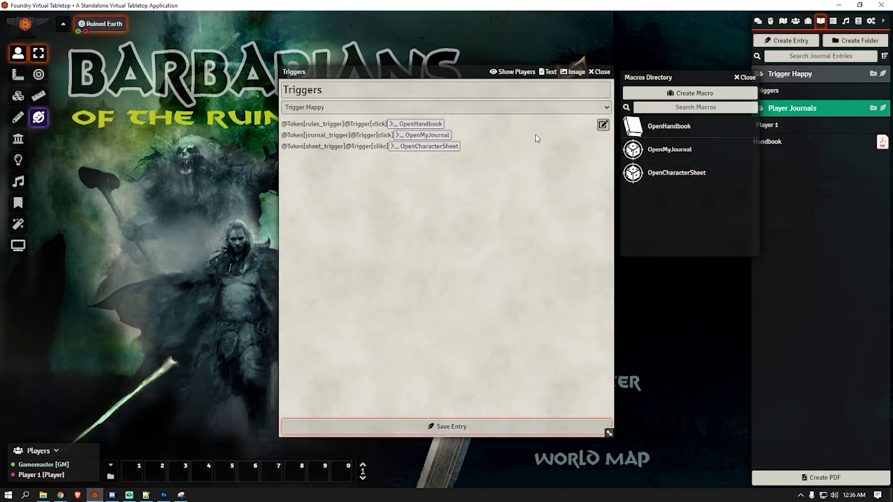
pyautogui.click(603, 72)
pyautogui.click(744, 77)
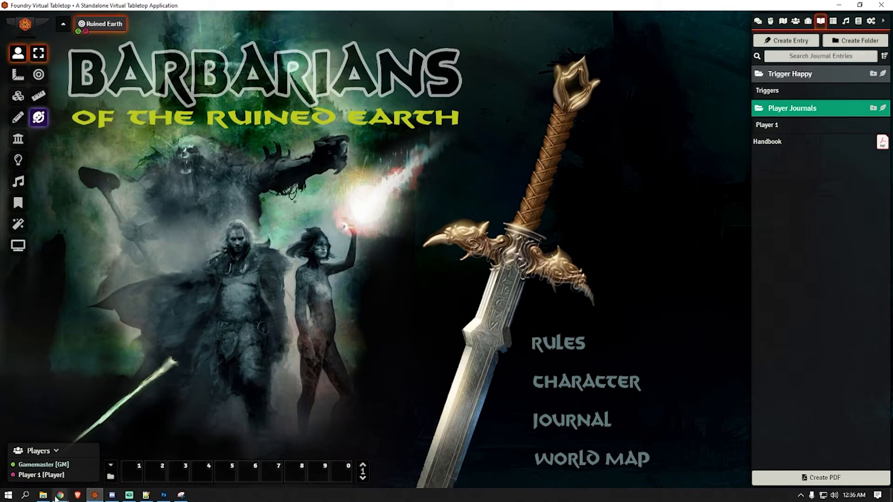
# Step: Test the JOURNAL trigger as Player 1 in Chrome, and check the name on the sheet_trigger token's sheet as Gamemaster
pyautogui.moveTo(66, 494)
pyautogui.click(347, 454)
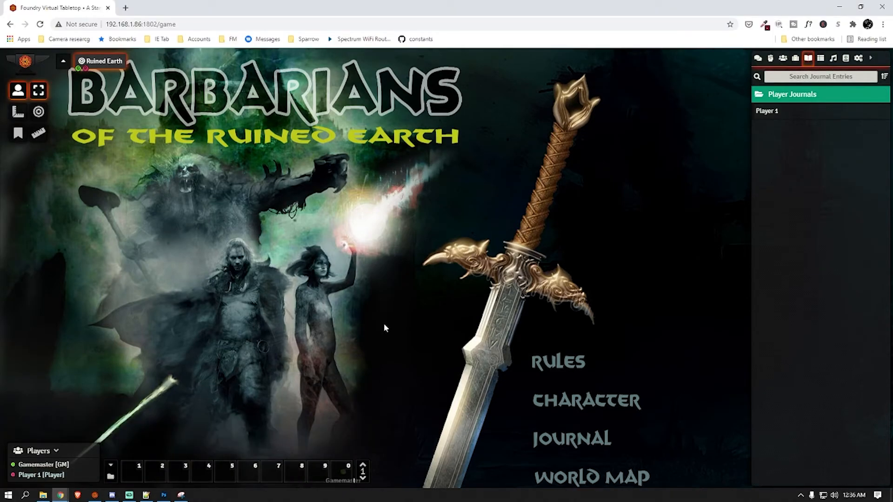
pyautogui.click(575, 433)
pyautogui.click(602, 144)
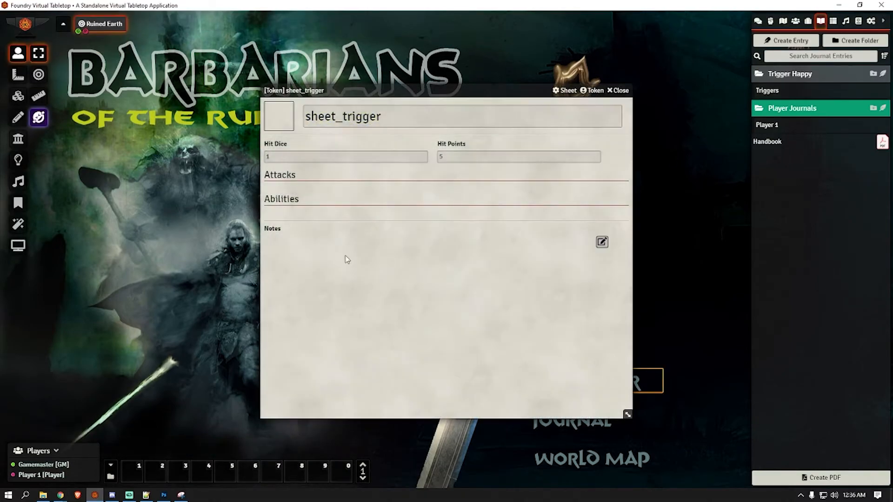
pyautogui.doubleClick(383, 117)
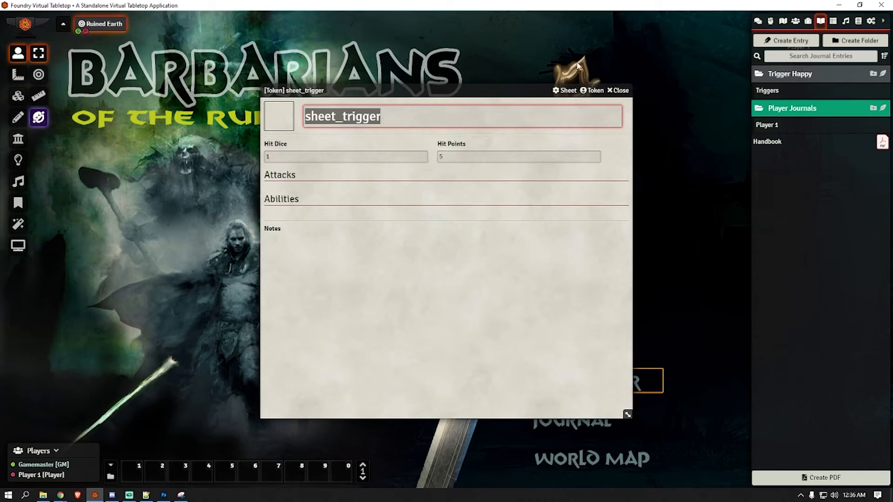
pyautogui.click(619, 90)
# Step: Correct the trigger type in the sheet_trigger line of the Triggers entry to click, and save and close the entry
pyautogui.click(785, 89)
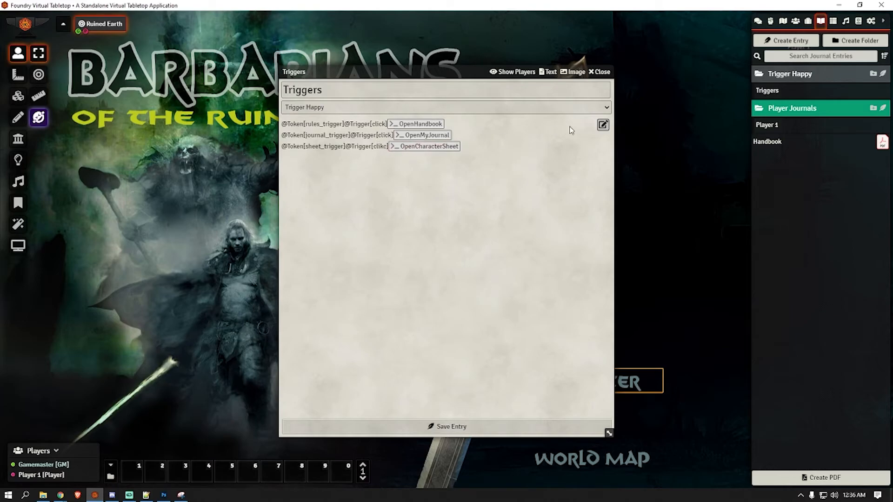
pyautogui.click(603, 124)
pyautogui.click(389, 166)
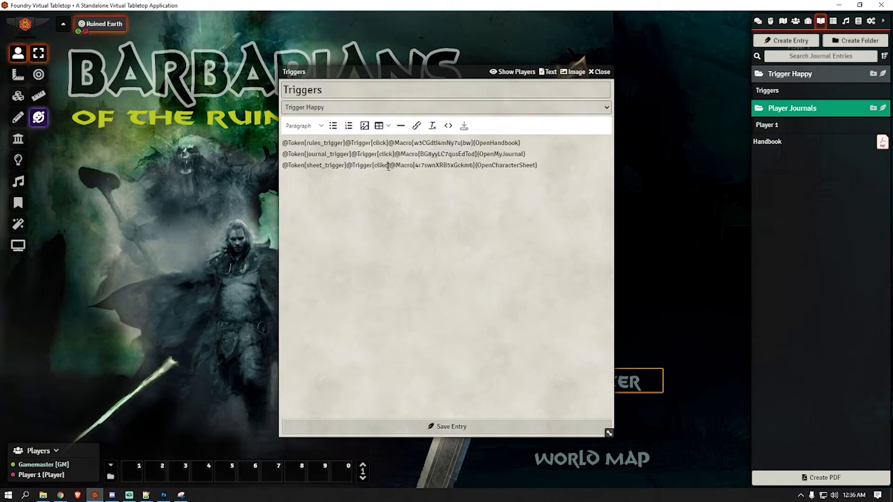
pyautogui.press('BackSpace')
pyautogui.press('BackSpace')
pyautogui.write('ck')
pyautogui.click(422, 430)
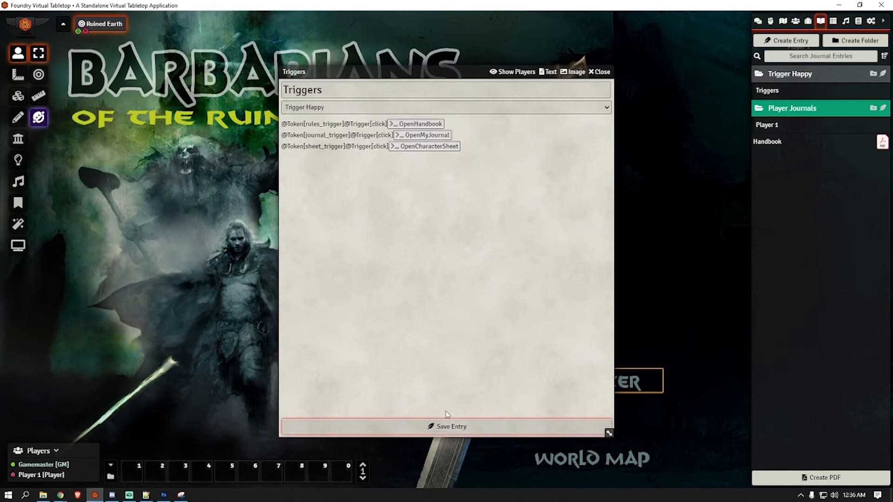
pyautogui.click(600, 73)
# Step: Test the CHARACTER and RULES triggers as Player 1 in Chrome, closing the character sheet and the handbook
pyautogui.moveTo(60, 495)
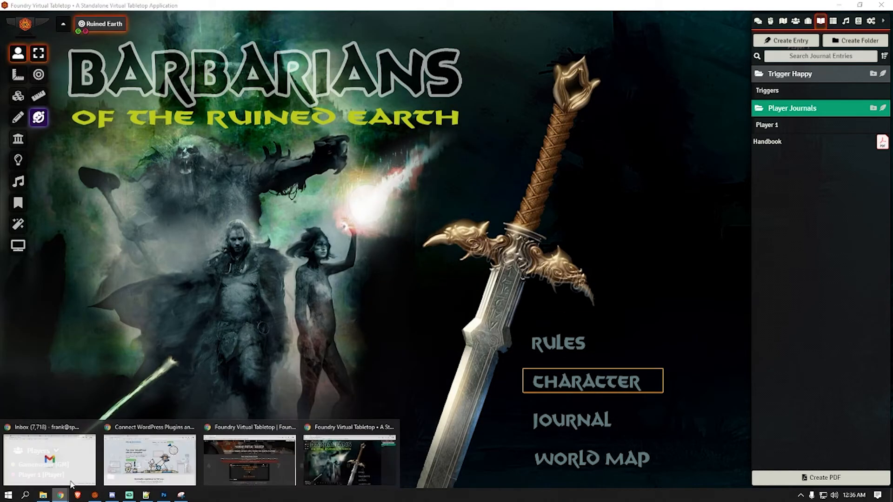
pyautogui.click(334, 454)
pyautogui.click(555, 398)
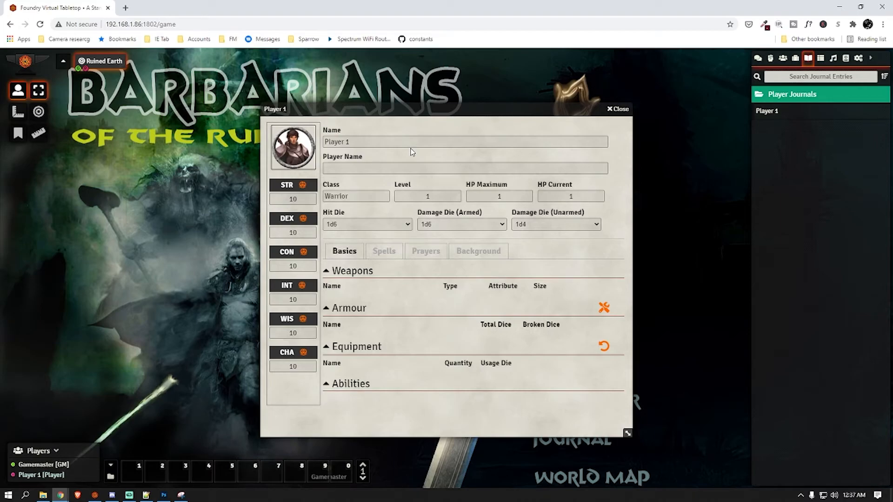
pyautogui.click(619, 110)
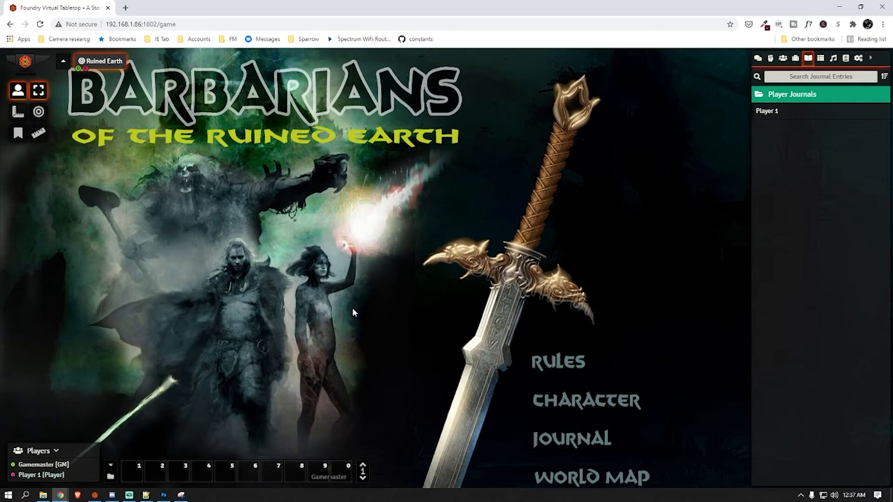
pyautogui.click(569, 356)
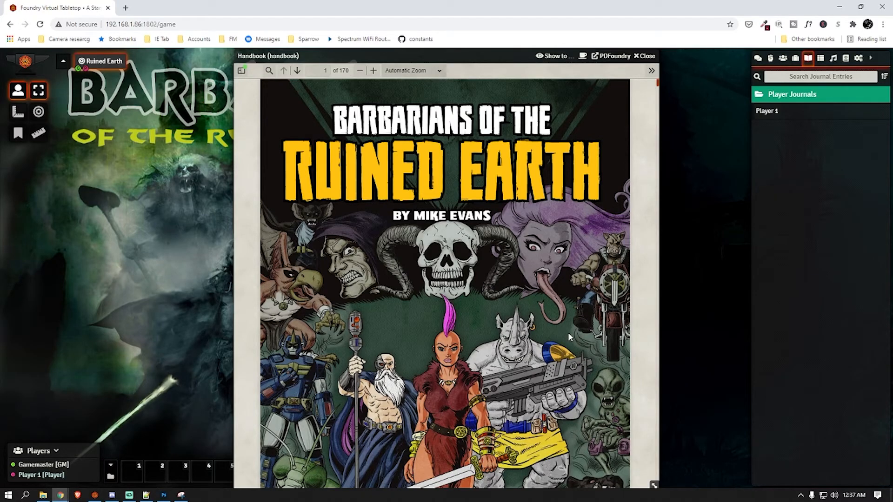
pyautogui.click(649, 60)
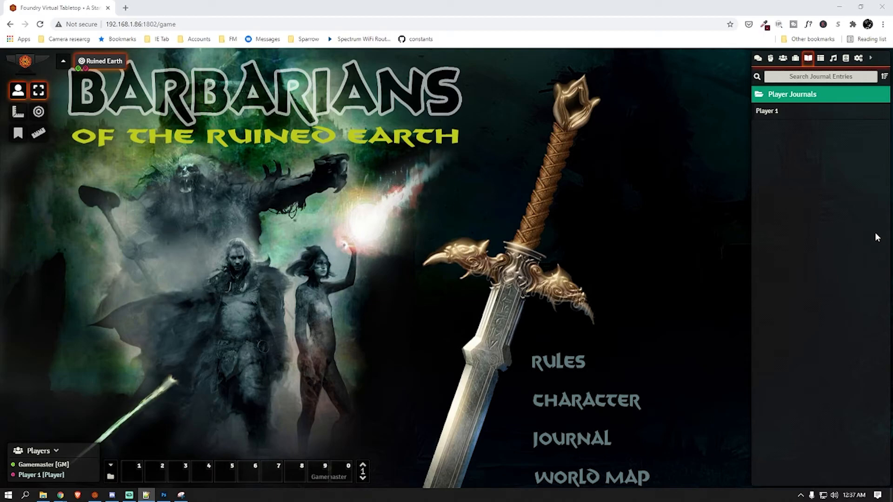
# Step: Return to the Gamemaster's Foundry window and create an audio playlist named UI Sounds
pyautogui.click(833, 57)
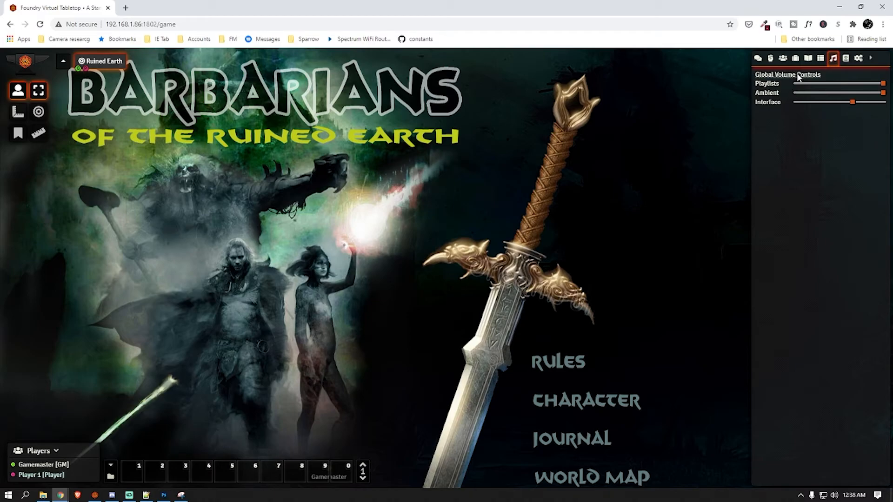
pyautogui.click(840, 6)
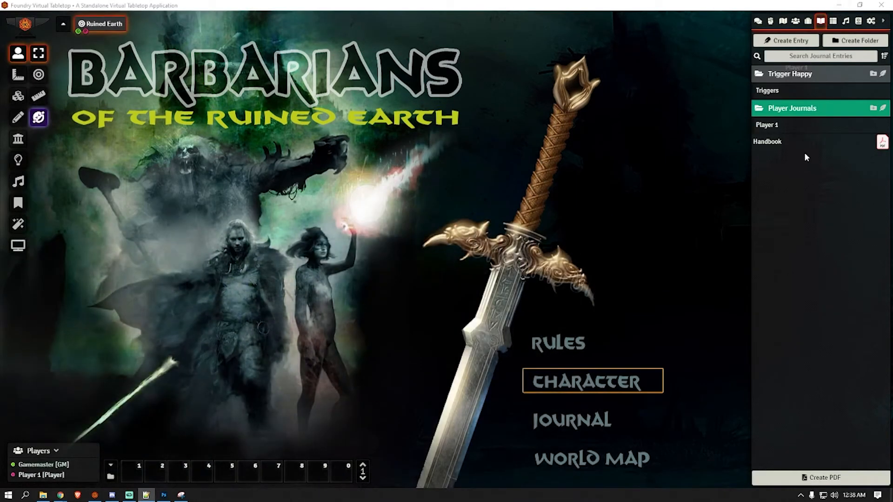
pyautogui.click(858, 21)
pyautogui.click(845, 21)
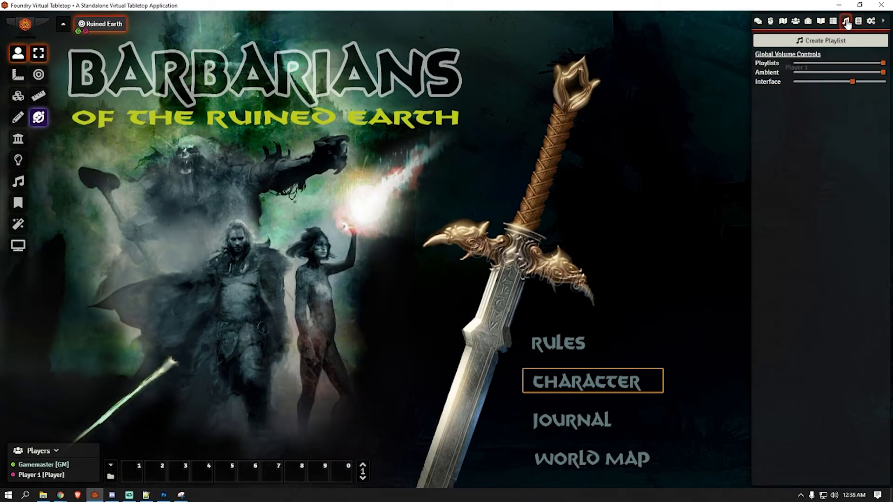
pyautogui.click(822, 42)
pyautogui.click(664, 59)
pyautogui.write('UI')
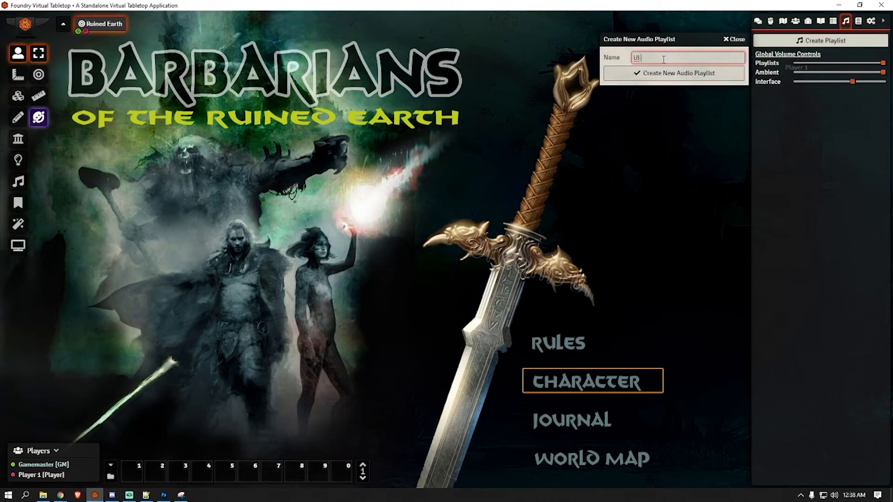
pyautogui.write(' Sounds')
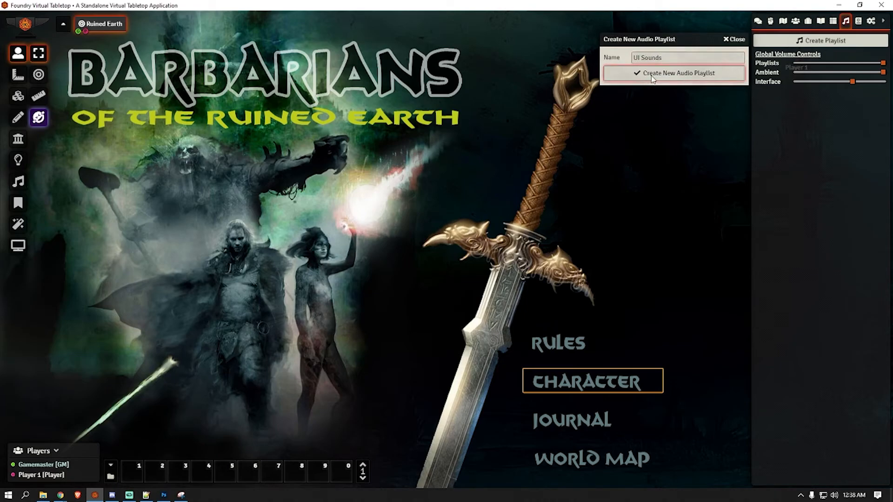
pyautogui.click(652, 77)
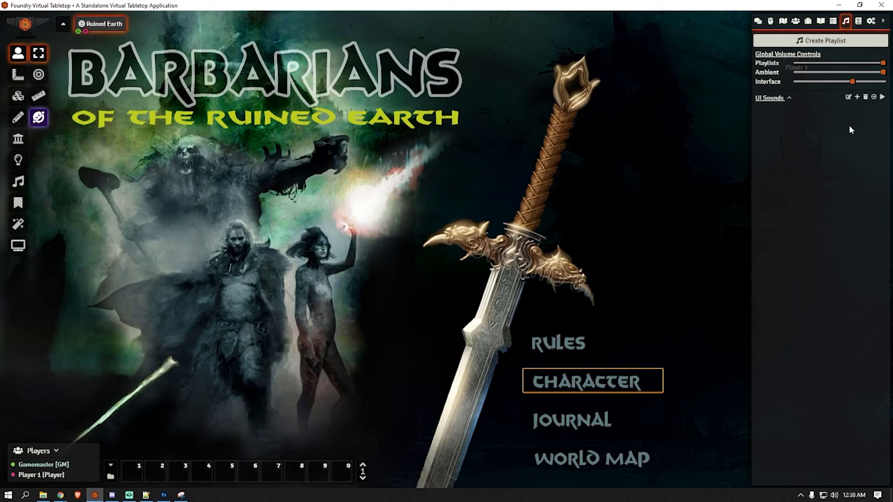
# Step: Add a track named clickfx to the UI Sounds playlist, using the audio file Assets/Sounds/UI/clickfx.wav
pyautogui.click(857, 97)
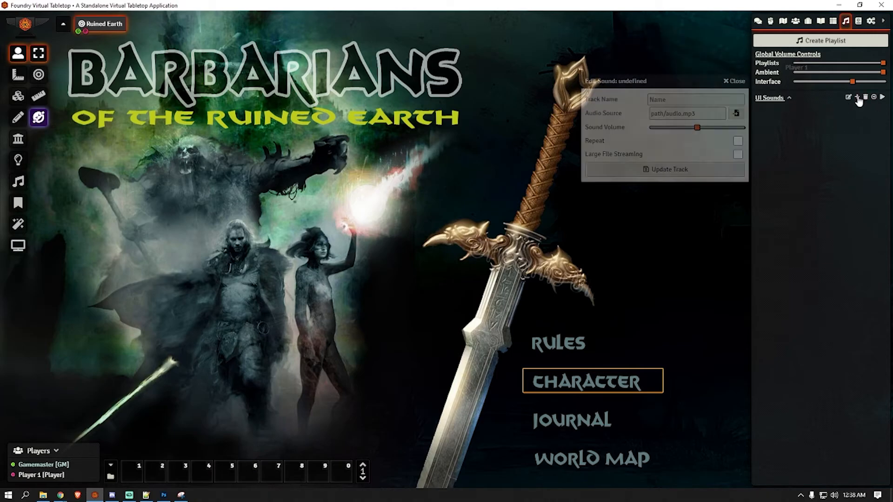
pyautogui.click(701, 99)
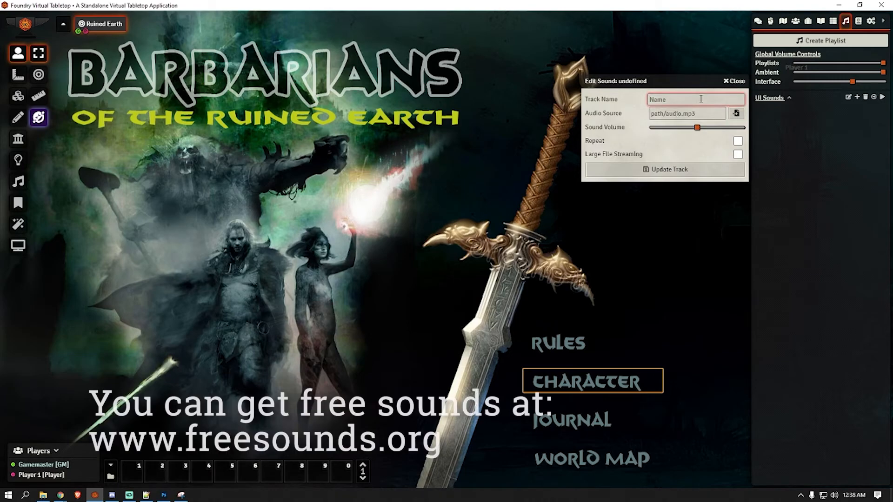
pyautogui.write('clickfx')
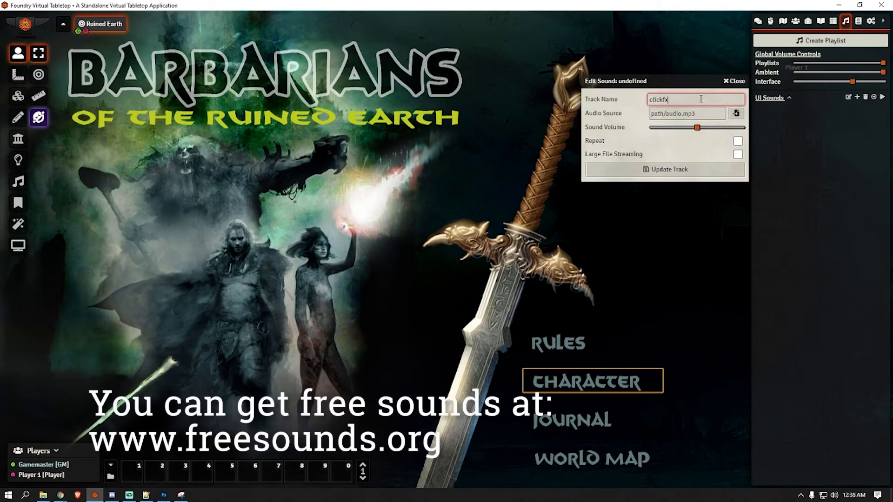
pyautogui.click(736, 113)
pyautogui.click(350, 226)
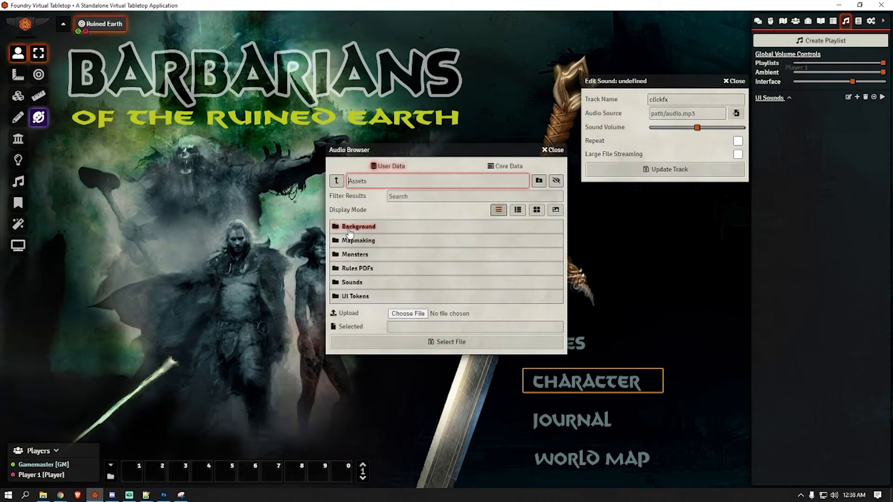
pyautogui.click(357, 282)
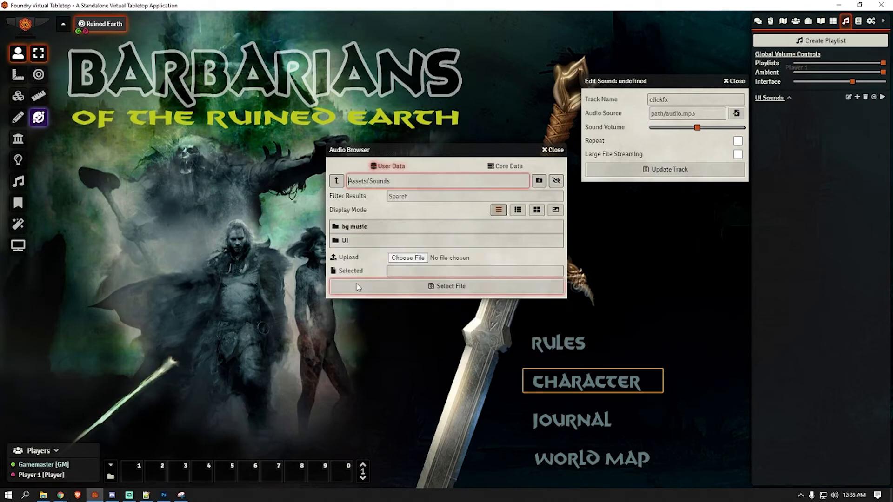
pyautogui.click(347, 241)
pyautogui.click(347, 227)
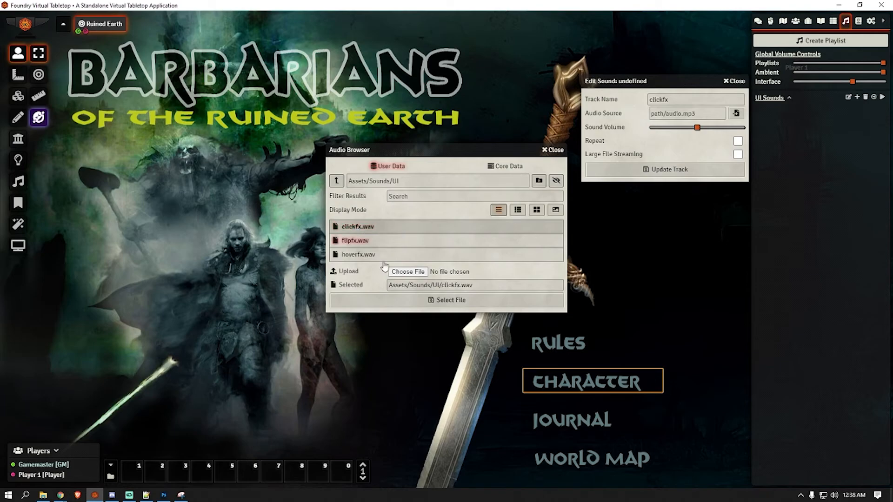
pyautogui.click(388, 302)
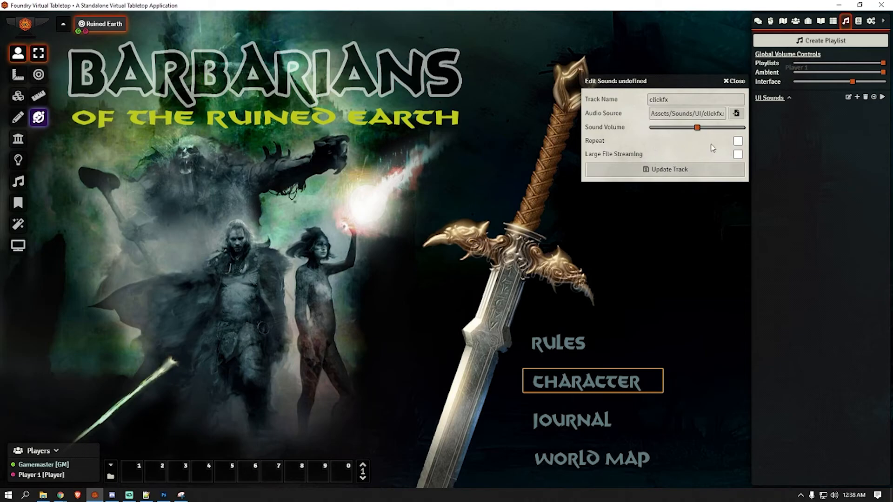
pyautogui.click(663, 175)
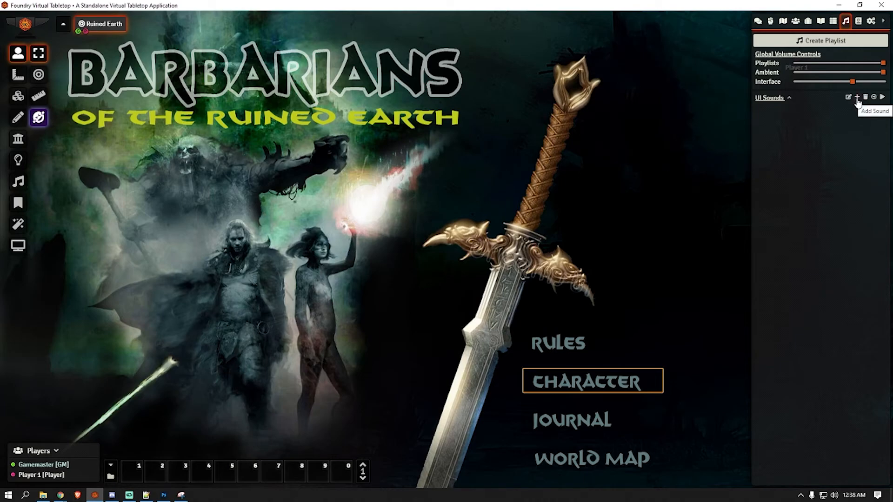
# Step: Add a track named flipfx to the UI Sounds playlist from Assets/Sounds/UI/flipfx.wav, and play both tracks to preview them
pyautogui.click(795, 99)
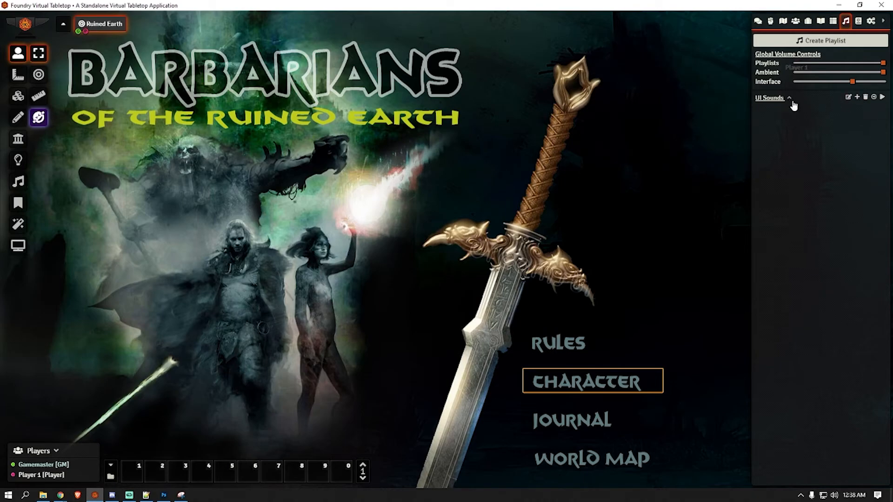
pyautogui.click(857, 96)
pyautogui.click(674, 100)
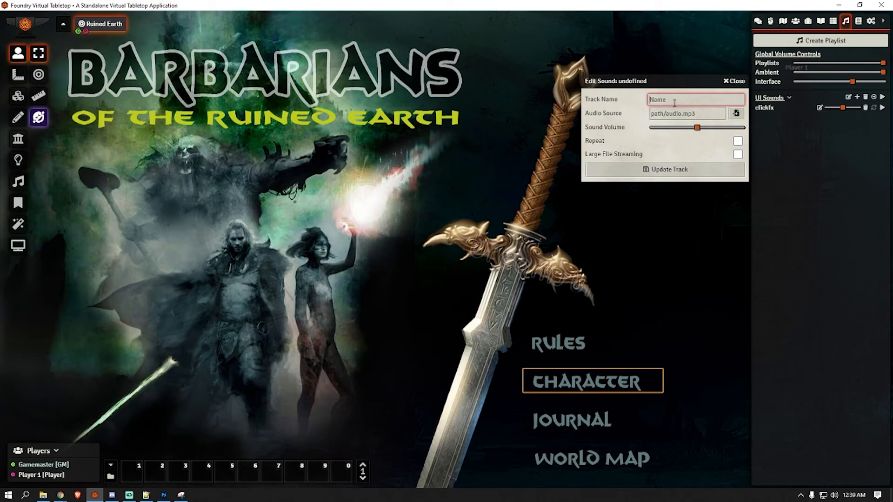
pyautogui.write('flipfx')
pyautogui.click(736, 113)
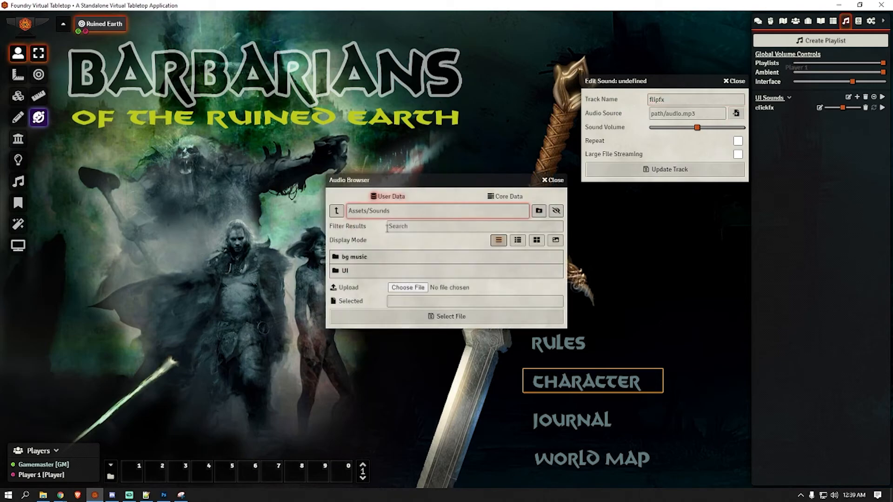
pyautogui.click(347, 272)
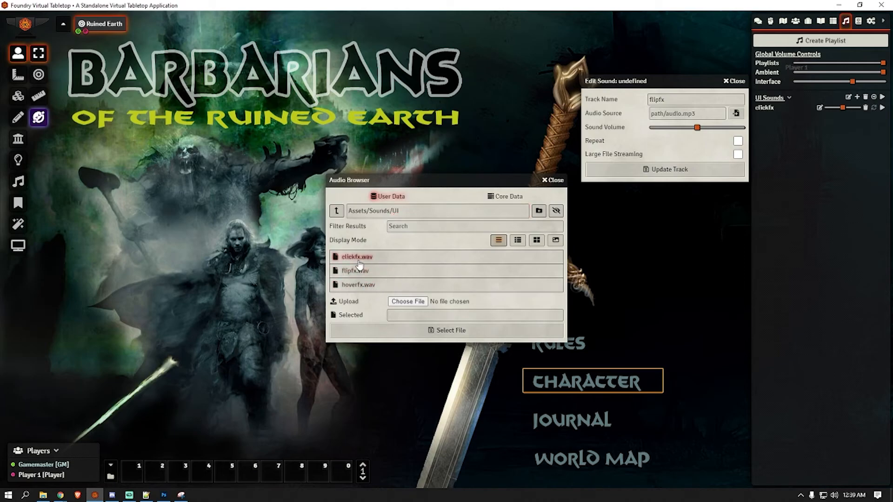
pyautogui.click(357, 273)
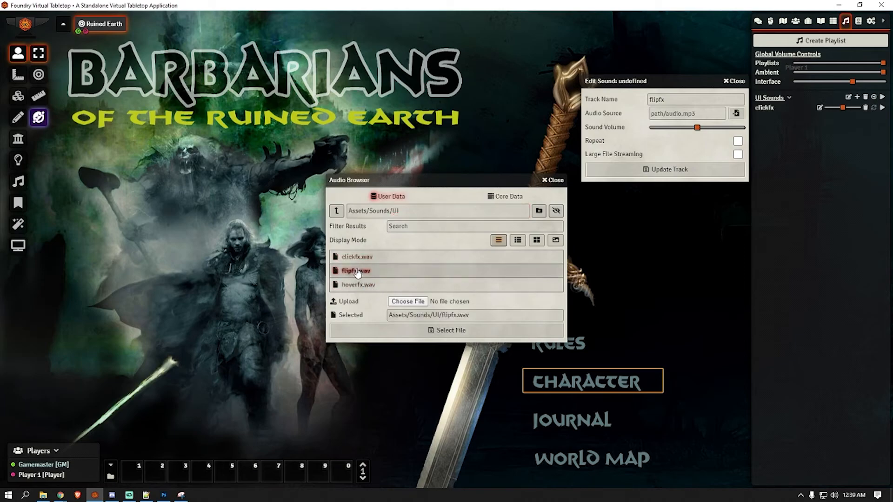
pyautogui.click(415, 329)
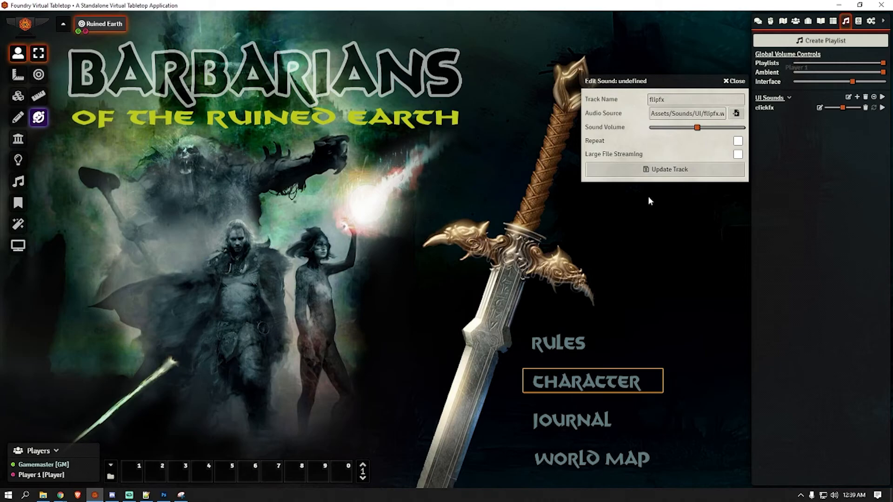
pyautogui.click(649, 172)
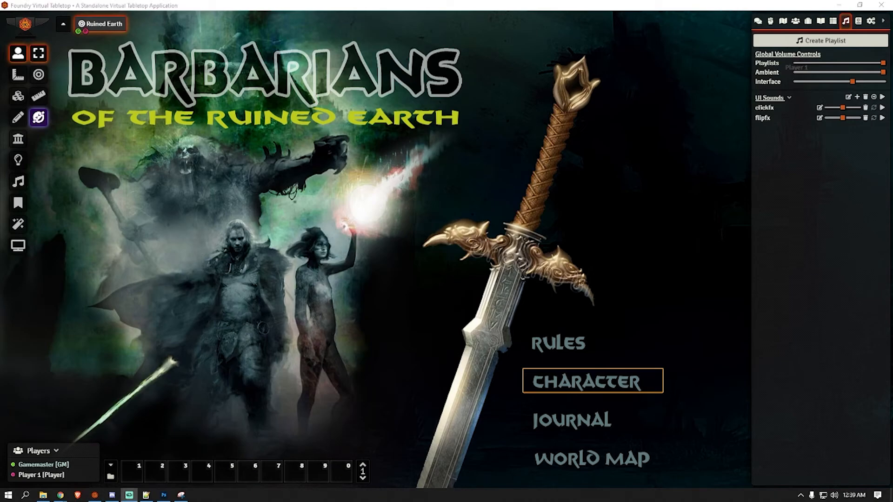
pyautogui.click(882, 108)
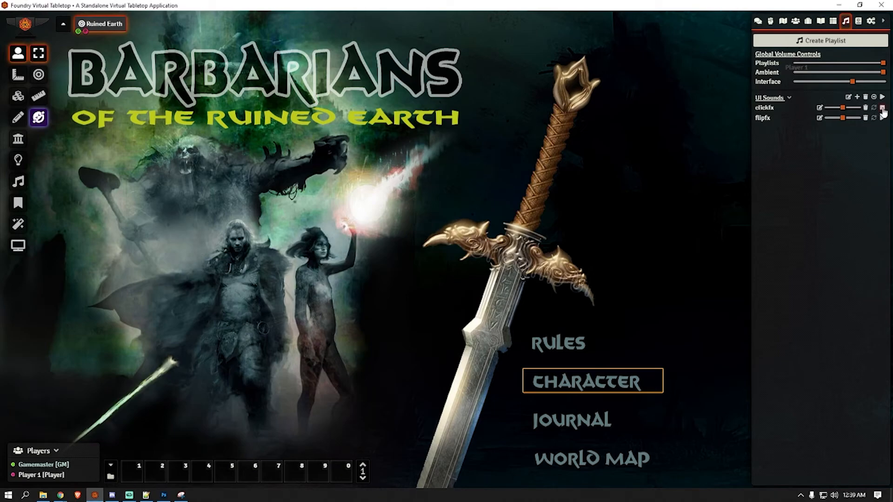
pyautogui.click(882, 118)
# Step: Create a new script macro named UISoundFX
pyautogui.click(111, 476)
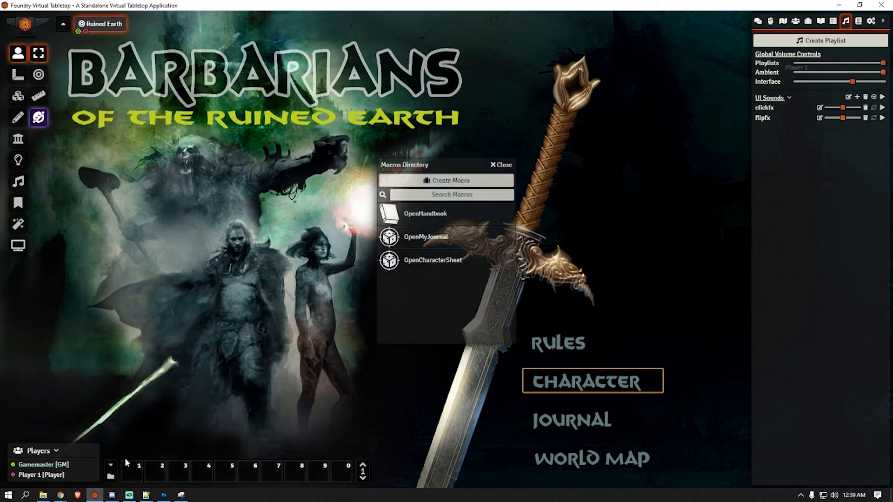
pyautogui.click(446, 181)
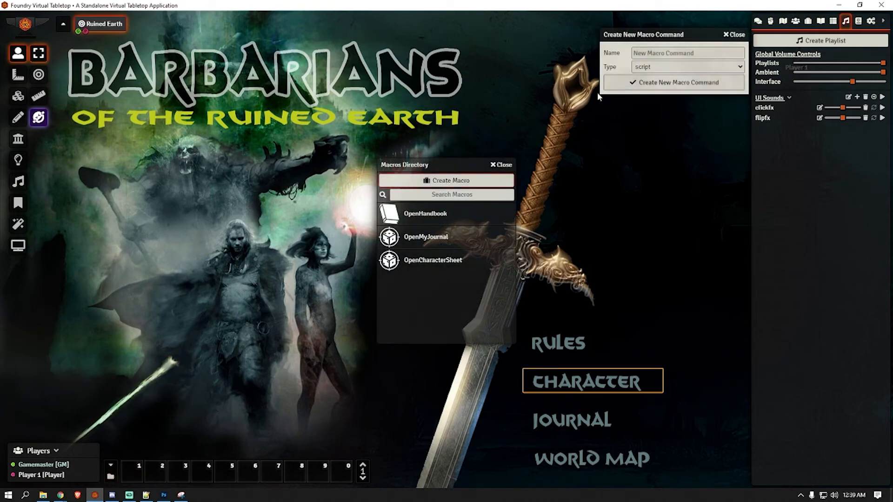
pyautogui.click(695, 55)
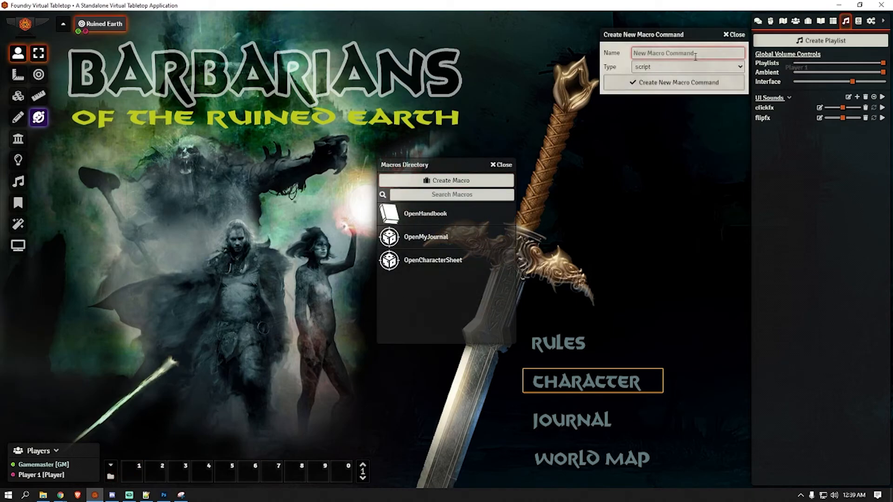
pyautogui.write('UISoundFX')
pyautogui.click(680, 86)
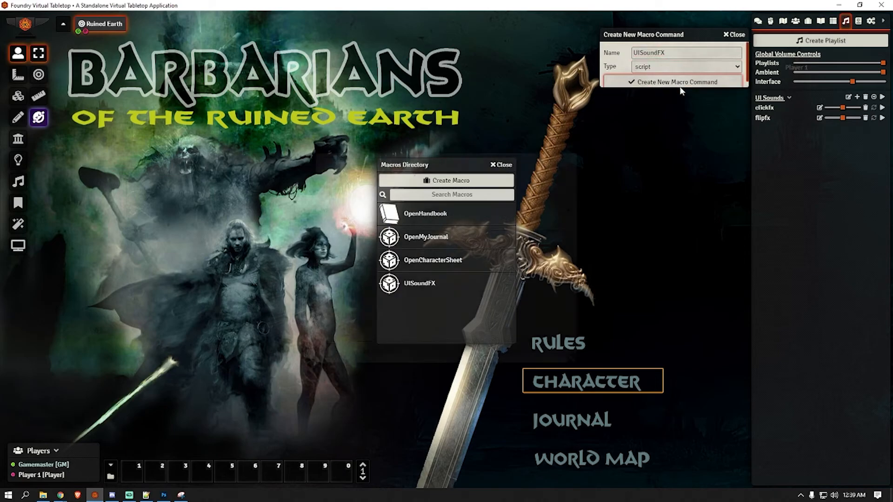
# Step: Write an async Play() function in UISoundFX that plays clickfx.wav, waits 200 ms and plays flipfx.wav, both at volume 0.9, and save the macro
pyautogui.hotkey('alt', 'Tab')
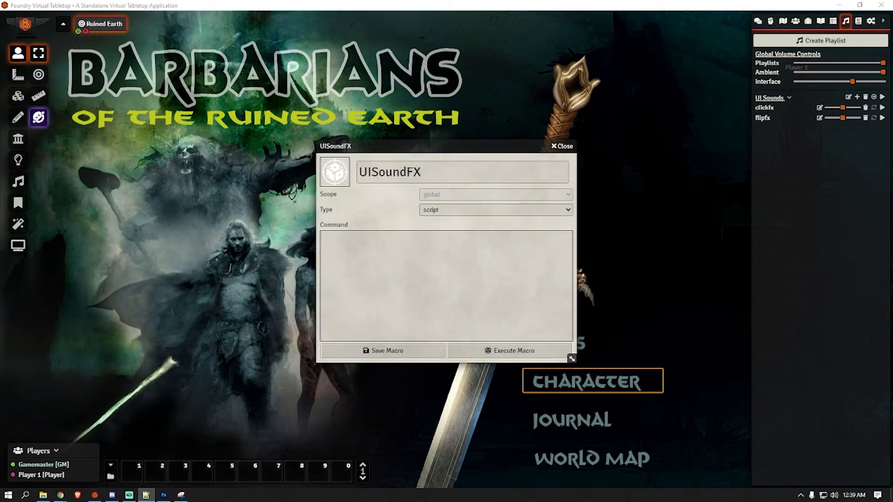
pyautogui.click(409, 250)
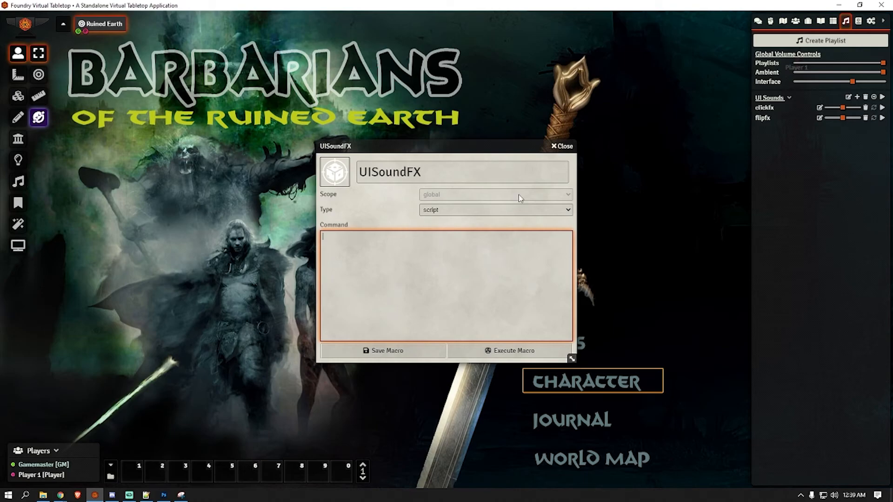
pyautogui.write('async function Play(){  }  Play();')
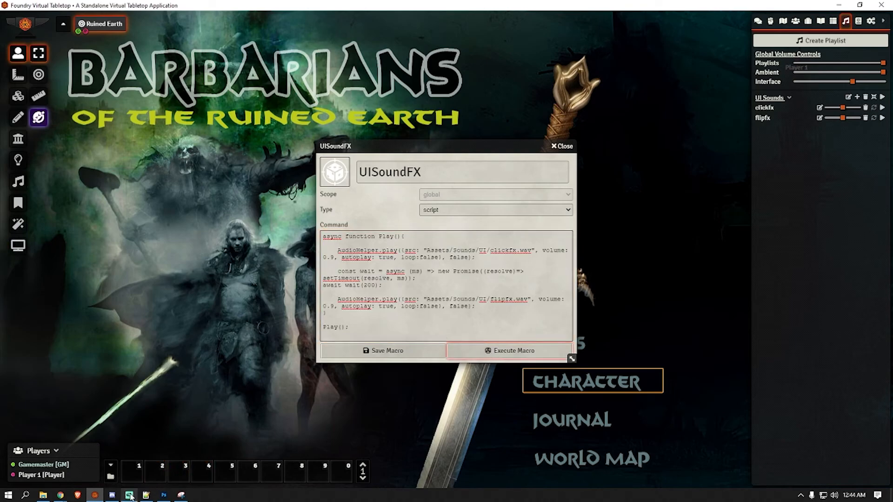
pyautogui.moveTo(131, 497)
pyautogui.click(401, 352)
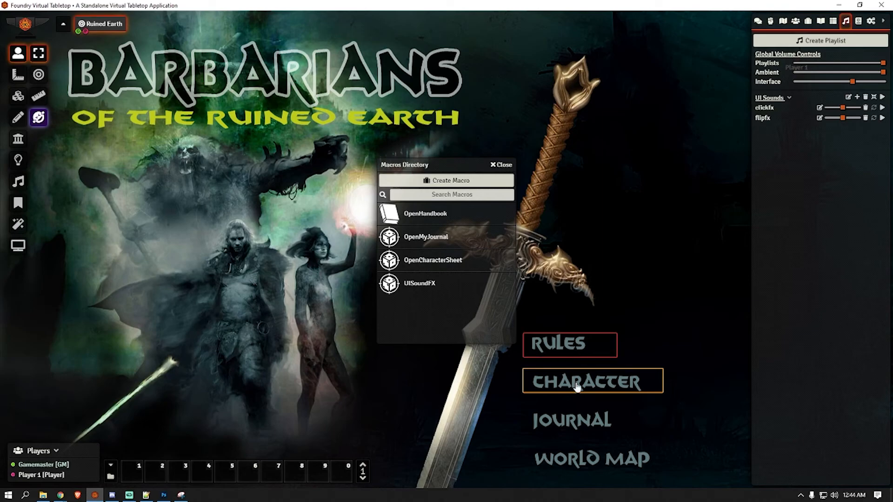
# Step: Open the Triggers entry for editing and insert a UISoundFX macro link at the start of the rules_trigger line
pyautogui.moveTo(437, 164); pyautogui.dragTo(617, 107)
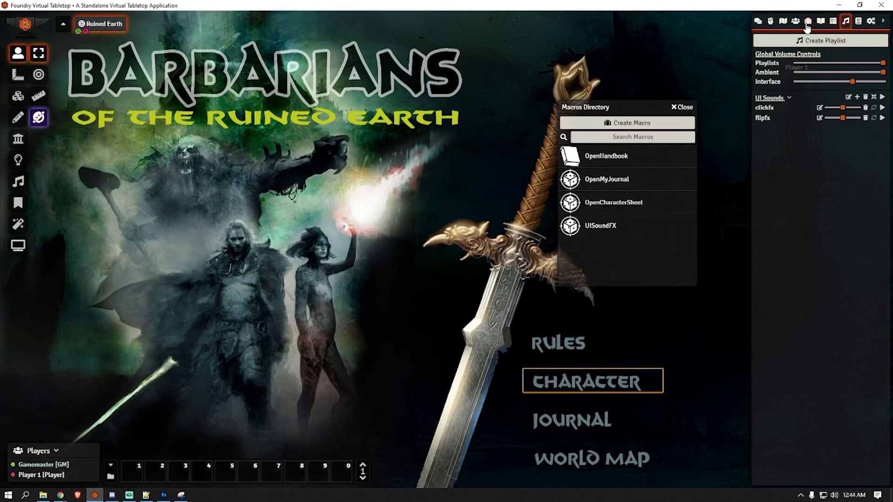
pyautogui.click(821, 21)
pyautogui.click(767, 91)
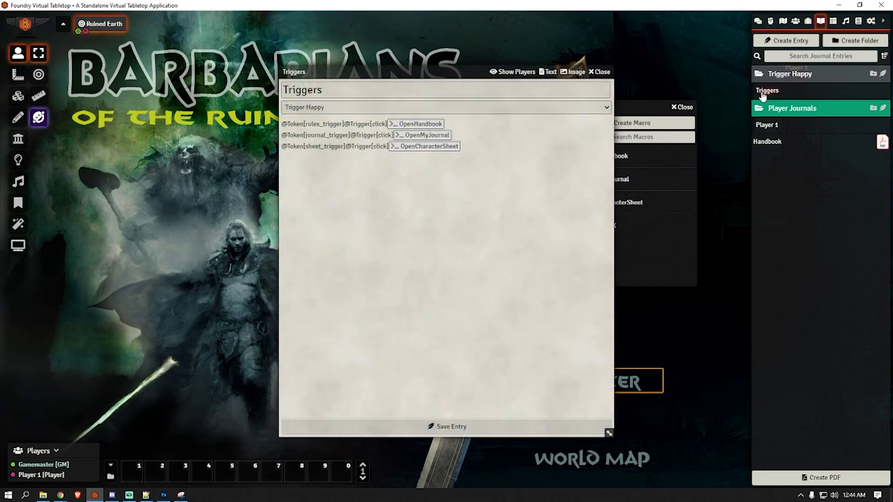
pyautogui.click(602, 124)
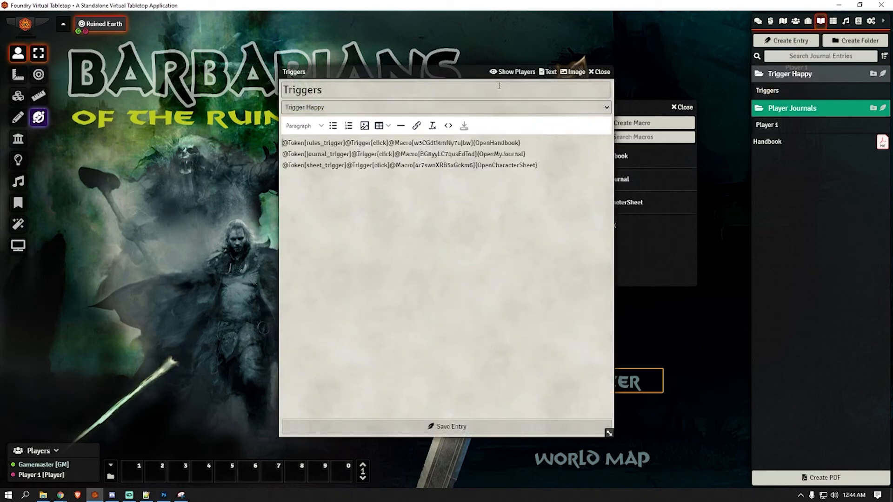
pyautogui.moveTo(442, 70); pyautogui.dragTo(250, 65)
pyautogui.moveTo(597, 228); pyautogui.dragTo(327, 136)
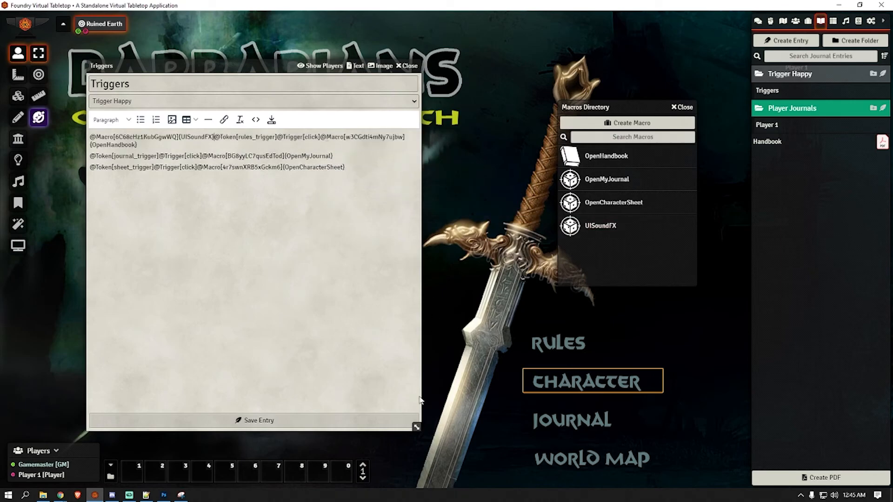
# Step: Copy the OpenHandbook macro link to the ends of the journal_trigger and sheet_trigger lines, and save and close the Triggers entry
pyautogui.moveTo(416, 426); pyautogui.dragTo(526, 460)
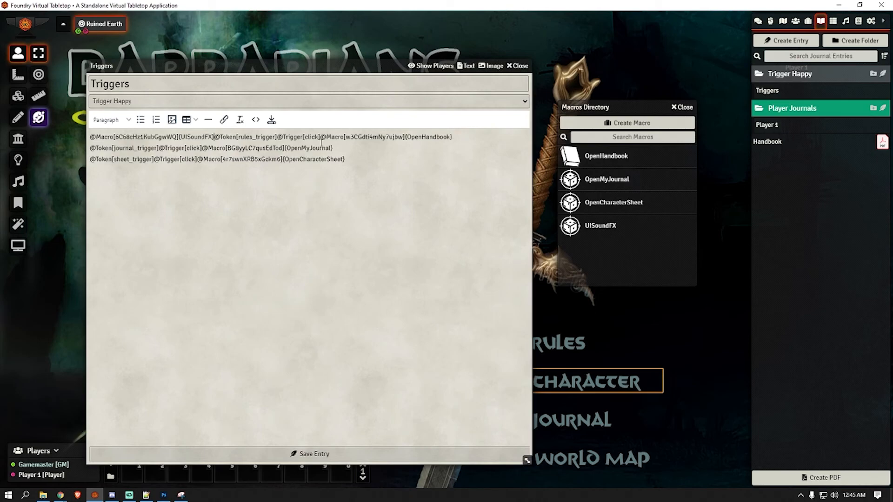
pyautogui.moveTo(320, 60); pyautogui.dragTo(250, 51)
pyautogui.moveTo(252, 126); pyautogui.dragTo(409, 136)
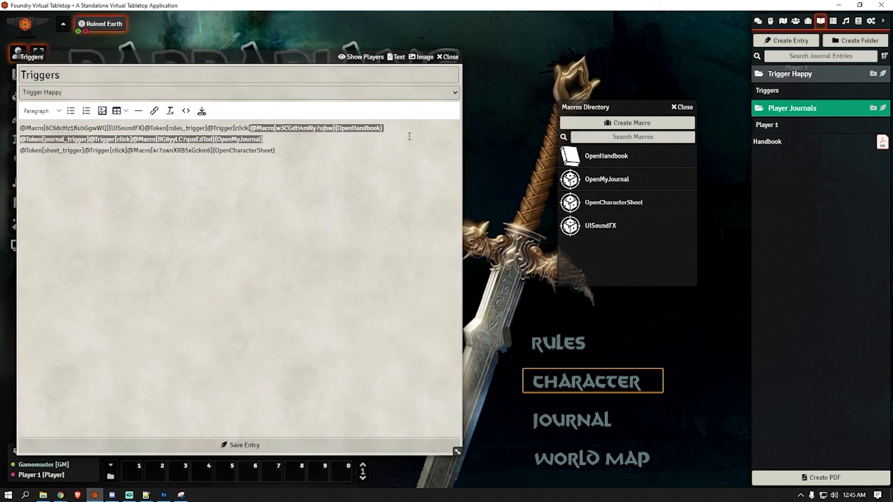
pyautogui.moveTo(252, 128); pyautogui.dragTo(382, 129)
pyautogui.hotkey('ctrl', 'c')
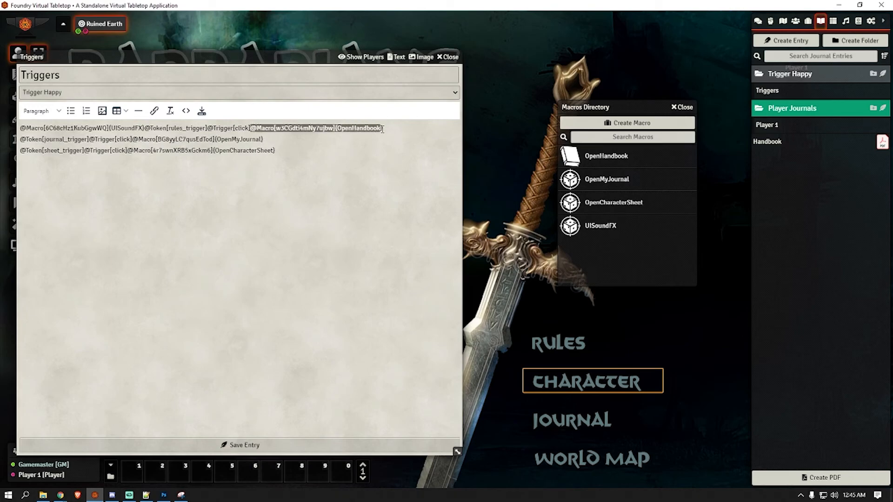
pyautogui.click(288, 138)
pyautogui.hotkey('ctrl', 'v')
pyautogui.click(294, 150)
pyautogui.hotkey('ctrl', 'v')
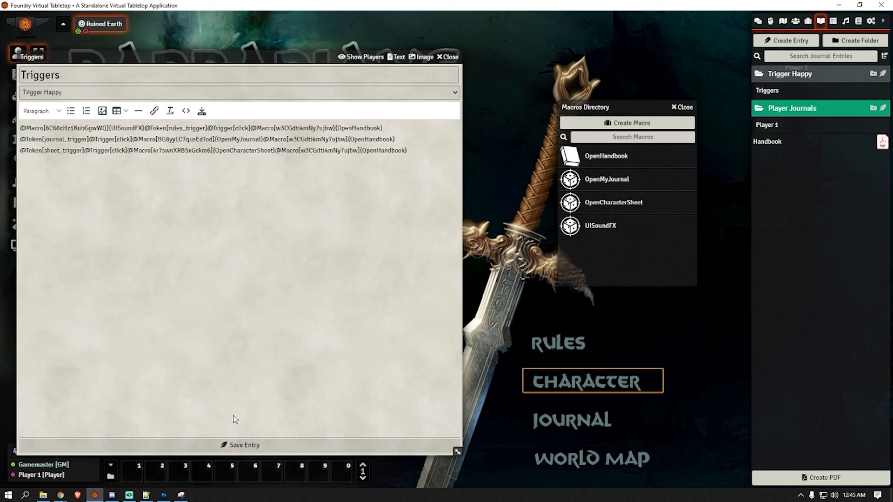
pyautogui.click(230, 446)
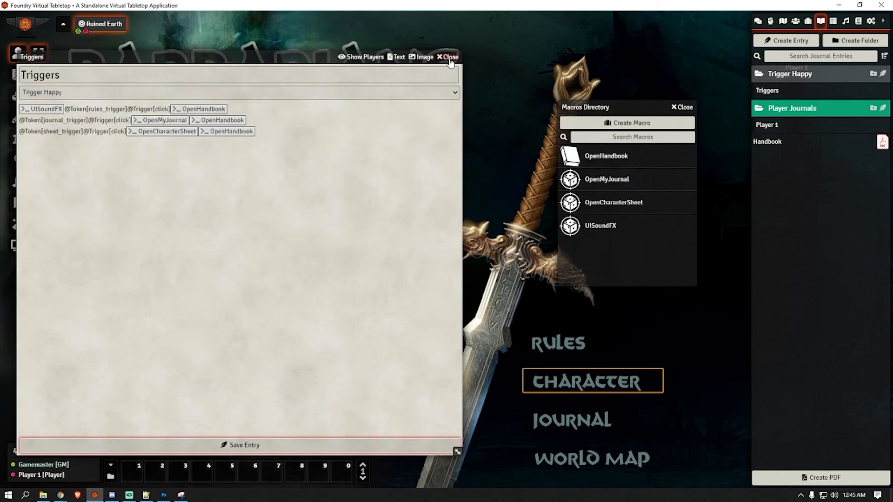
pyautogui.click(450, 58)
# Step: Test the Rules trigger, and in the Triggers entry move the UISoundFX macro link to the end of the rules_trigger line and save
pyautogui.click(545, 343)
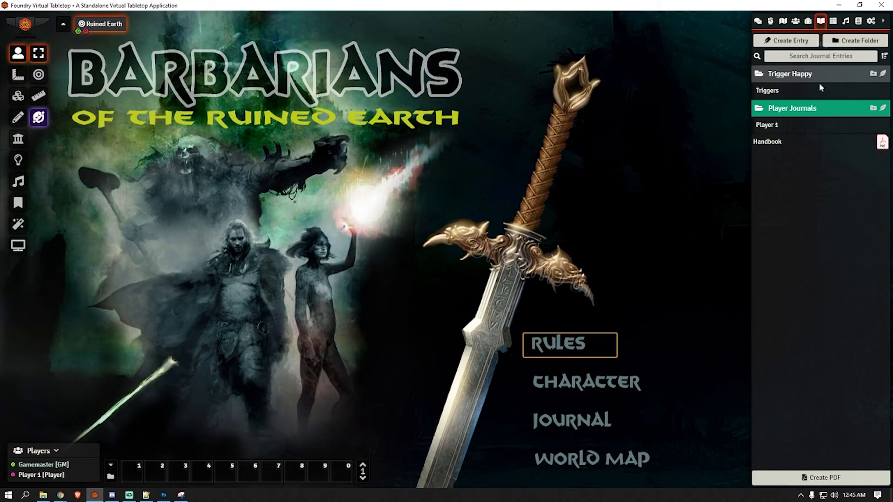
pyautogui.click(790, 90)
pyautogui.click(603, 124)
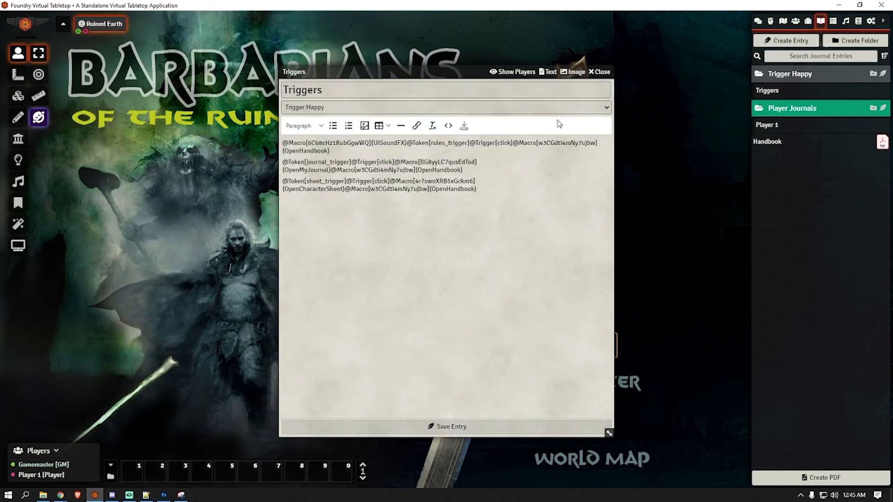
pyautogui.moveTo(466, 71); pyautogui.dragTo(341, 62)
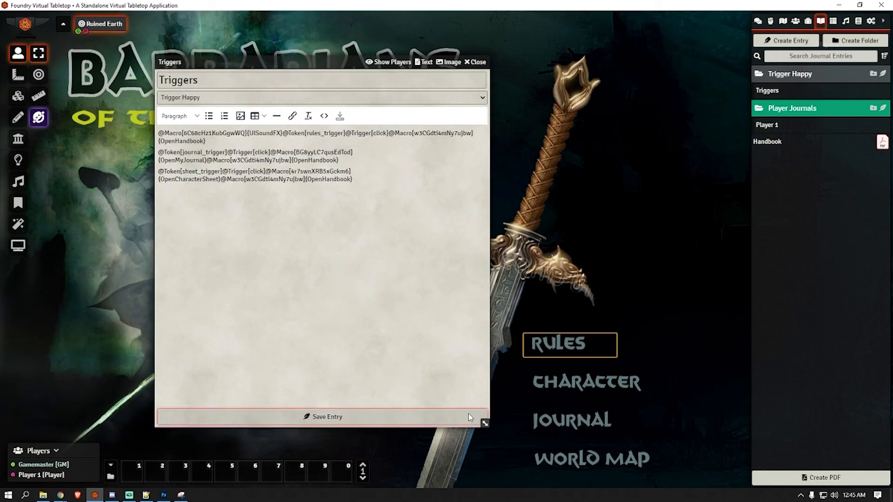
pyautogui.moveTo(486, 424); pyautogui.dragTo(635, 449)
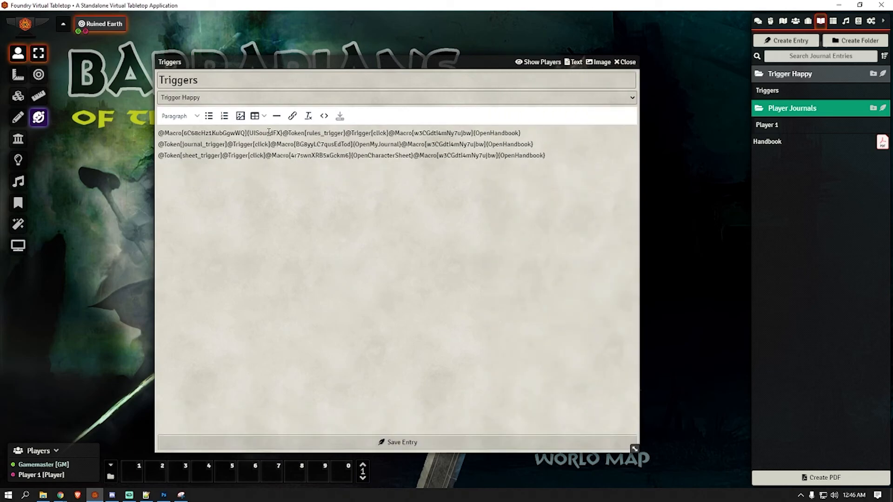
pyautogui.moveTo(282, 133); pyautogui.dragTo(156, 135)
pyautogui.hotkey('ctrl', 'c')
pyautogui.press('BackSpace')
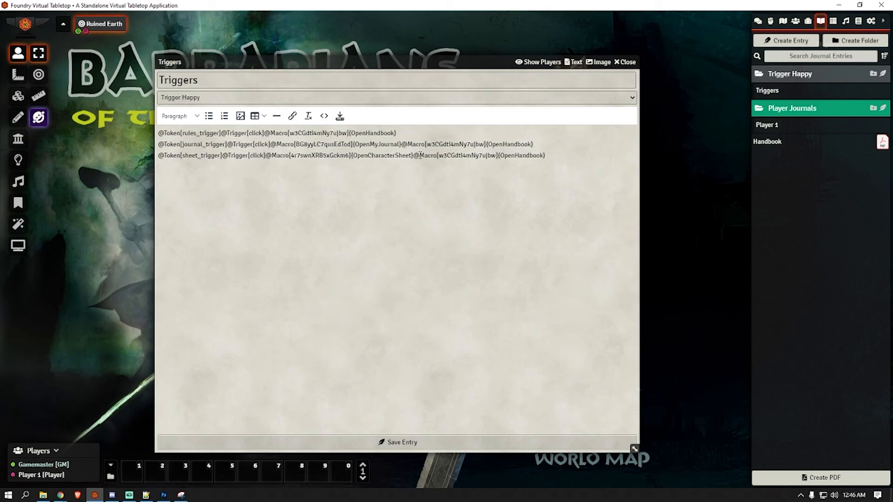
pyautogui.click(408, 134)
pyautogui.hotkey('ctrl', 'v')
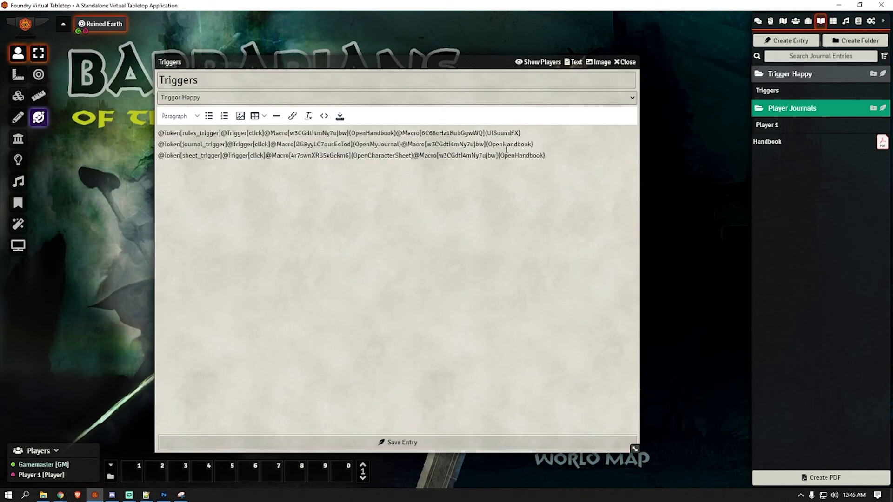
pyautogui.click(396, 442)
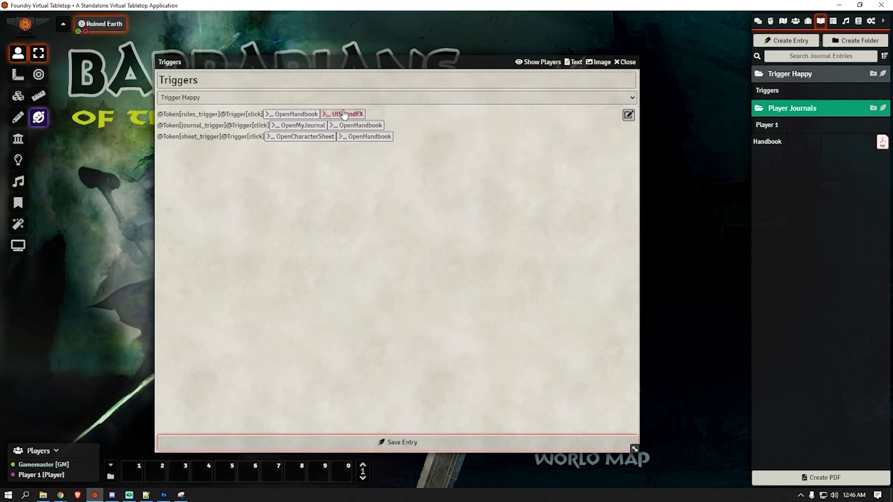
# Step: Replace the OpenHandbook links ending the journal_trigger and sheet_trigger lines with copies of the UISoundFX macro link, and save and close the entry
pyautogui.click(628, 115)
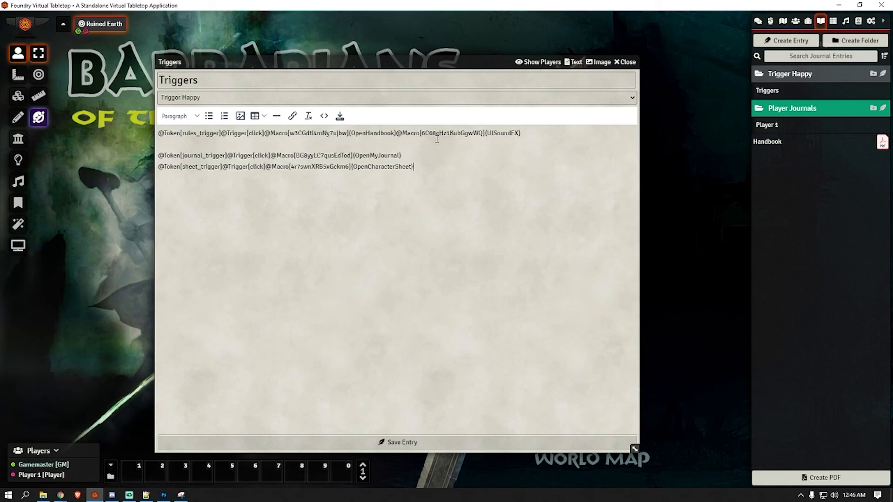
pyautogui.click(428, 160)
pyautogui.moveTo(397, 133); pyautogui.dragTo(521, 134)
pyautogui.hotkey('ctrl', 'c')
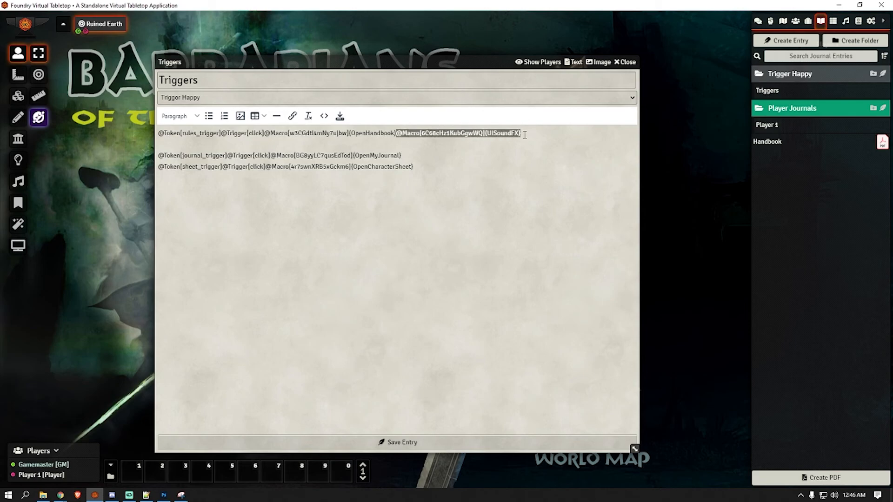
pyautogui.click(416, 156)
pyautogui.hotkey('ctrl', 'v')
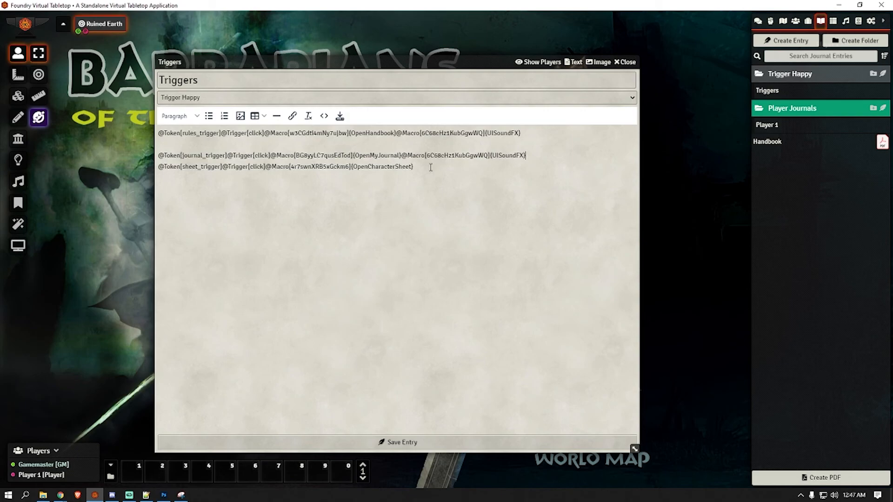
pyautogui.hotkey('ctrl', 'v')
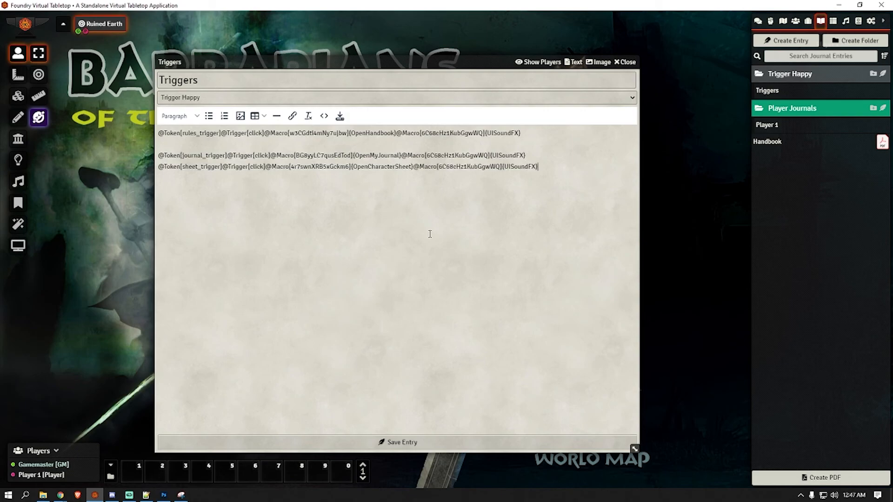
pyautogui.click(410, 442)
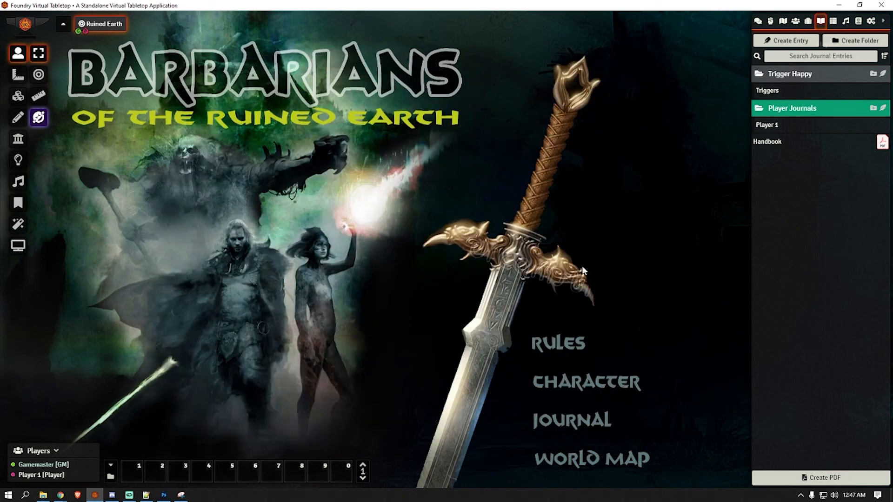
# Step: Test the Rules menu trigger, and the Character and Journal triggers in the Chrome player session, closing every window they open
pyautogui.click(563, 345)
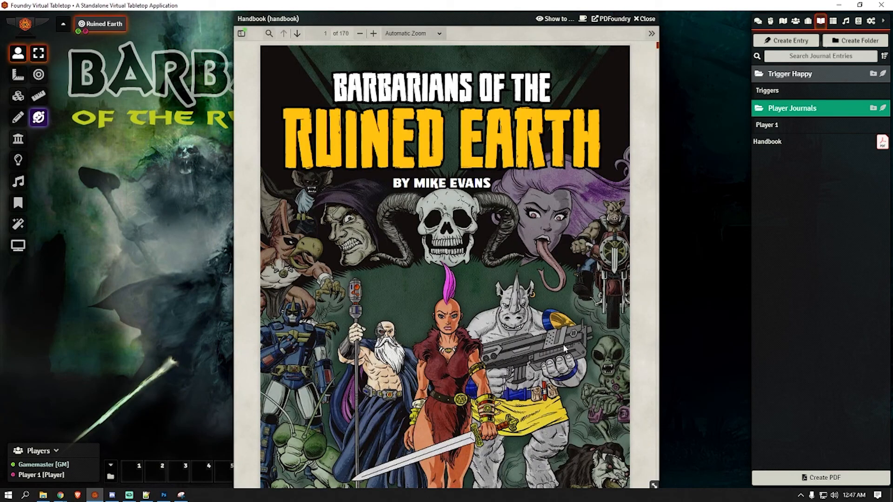
pyautogui.click(645, 18)
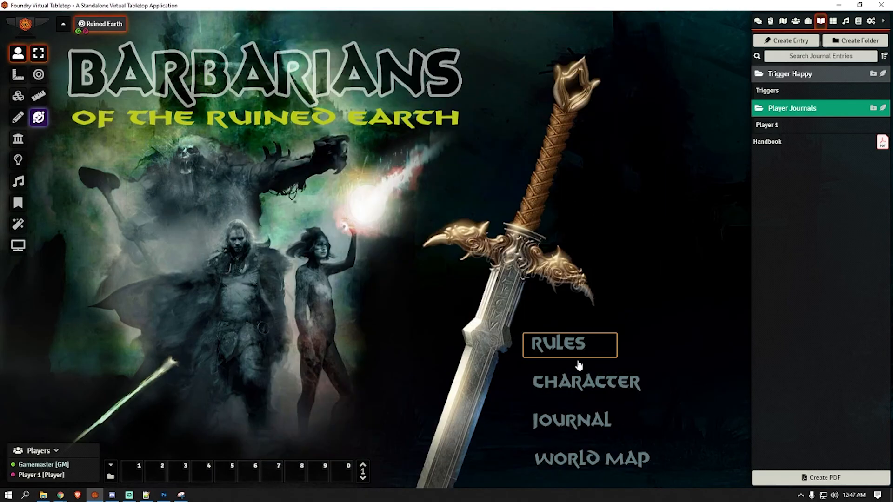
pyautogui.click(60, 495)
pyautogui.click(318, 454)
pyautogui.click(578, 404)
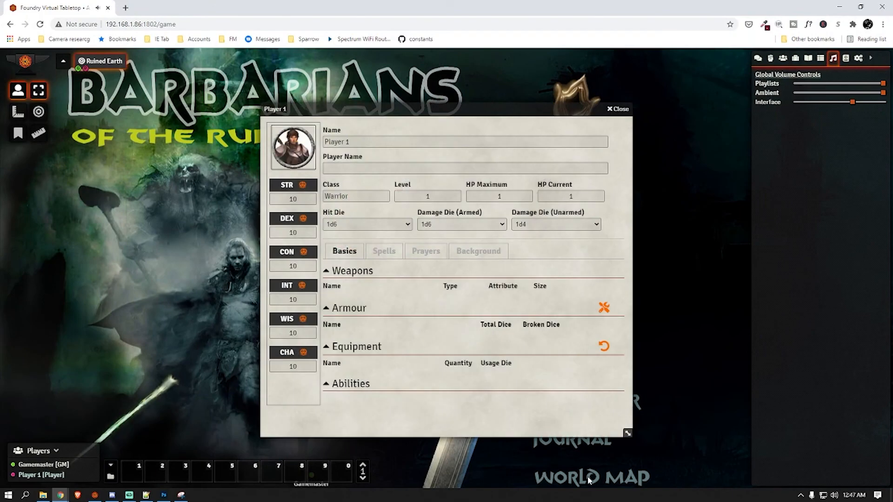
pyautogui.click(591, 445)
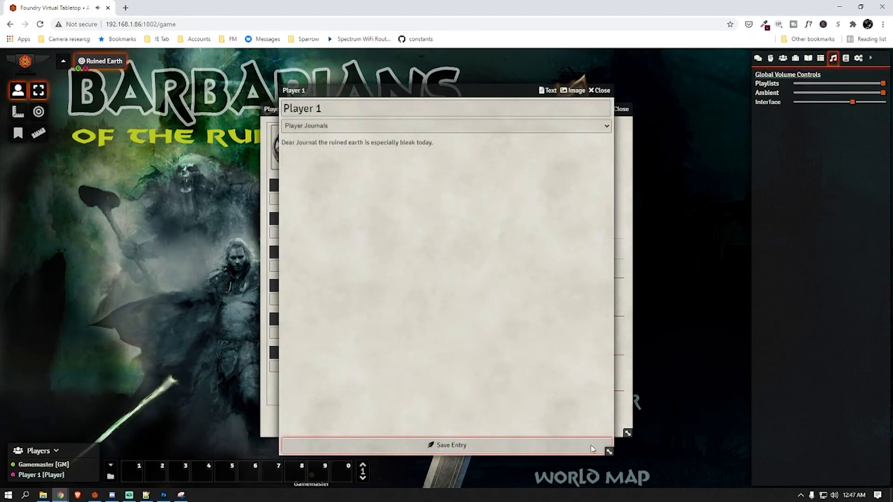
pyautogui.click(600, 91)
pyautogui.click(617, 109)
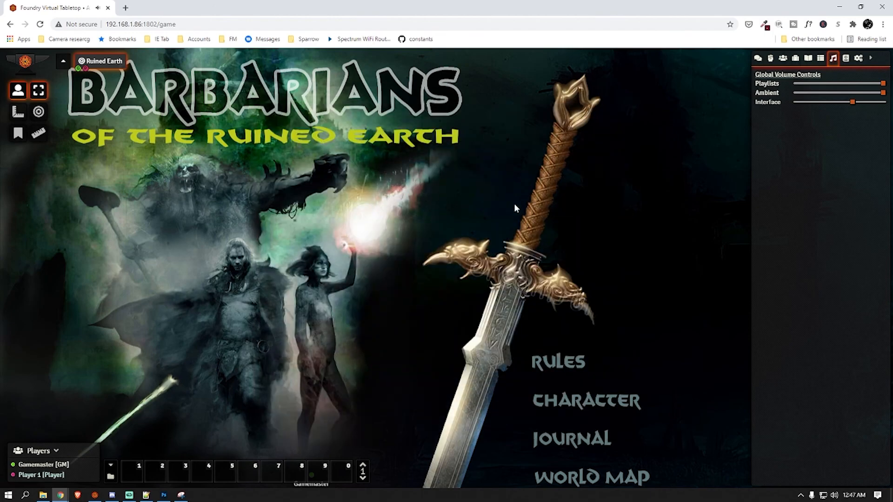